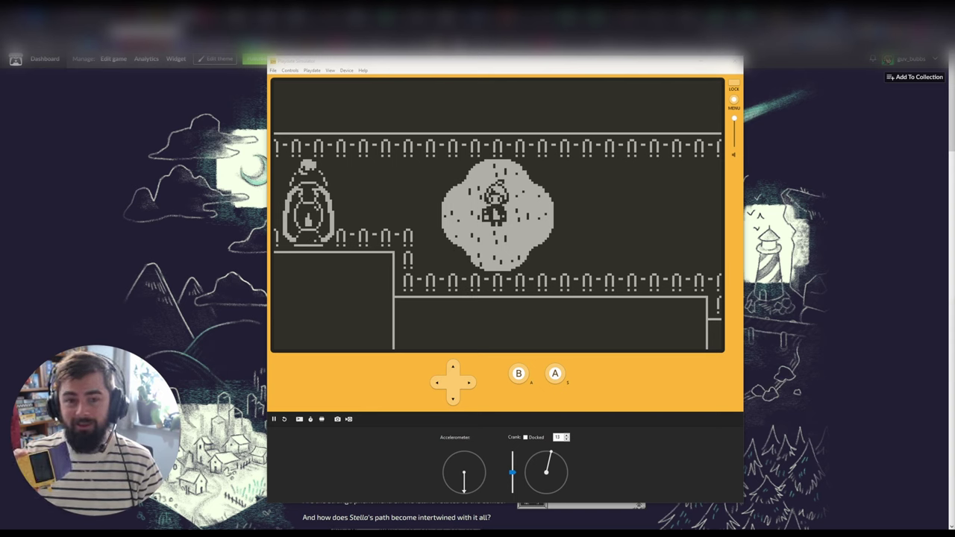
# - Walk the character around the dark village in the Playdate Simulator, vary the lantern light with the crank, and close the simulator
pyautogui.scroll(-4, 546, 473)
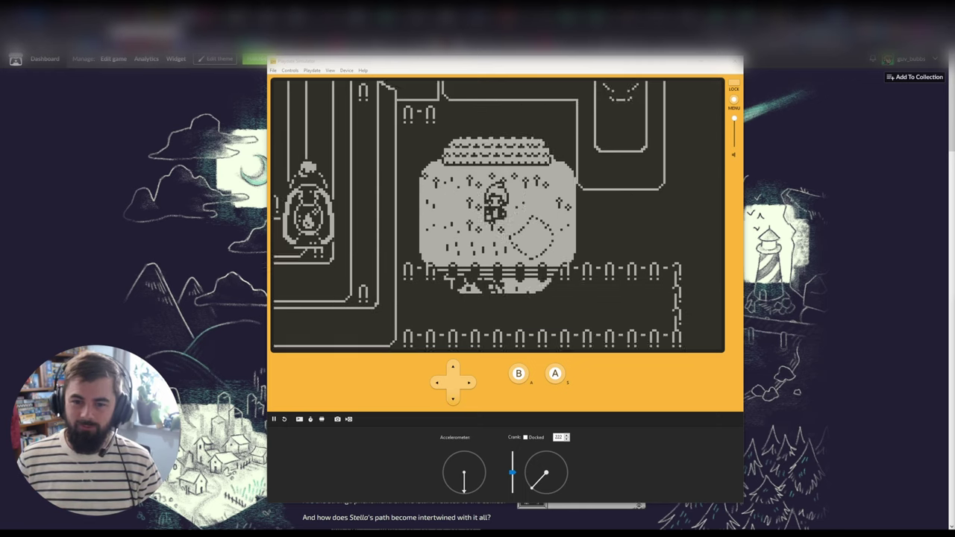
pyautogui.press('Down')
pyautogui.press('Left')
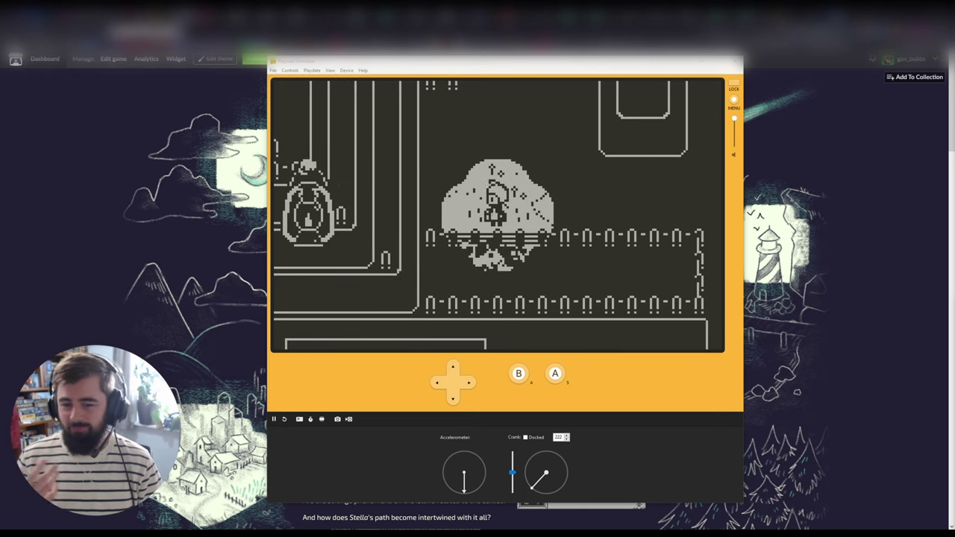
pyautogui.scroll(3, 546, 472)
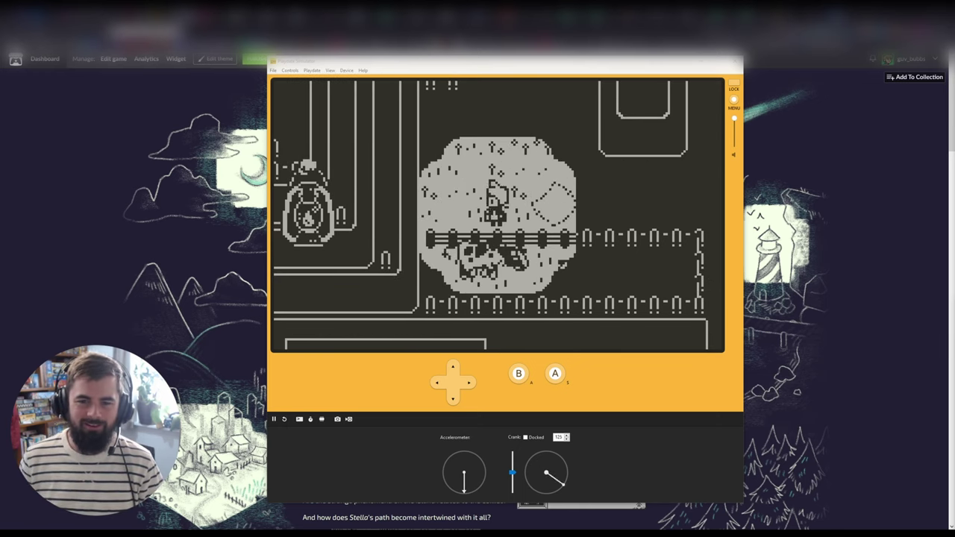
pyautogui.press('Left')
pyautogui.press('Up')
pyautogui.press('Right')
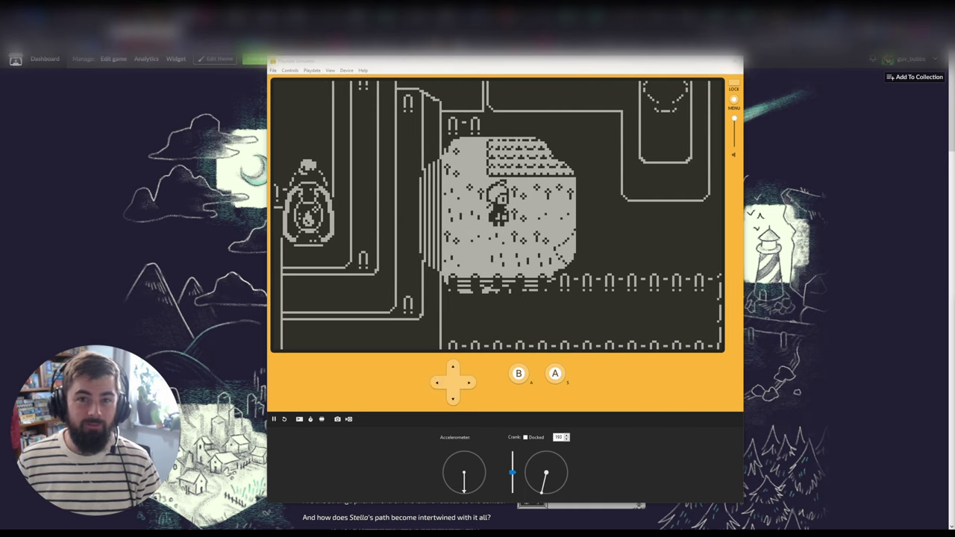
pyautogui.press('Down')
pyautogui.press('Right')
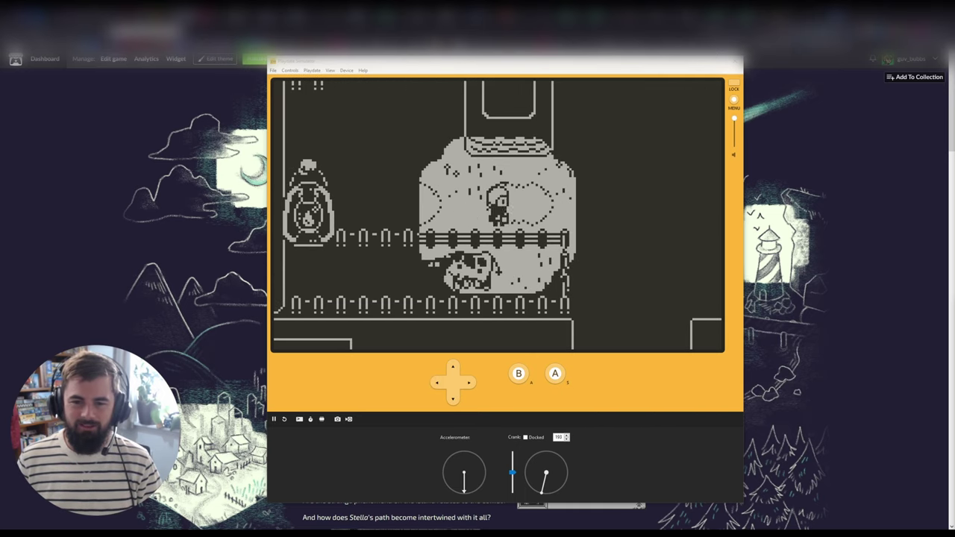
pyautogui.press('Left')
pyautogui.press('Right')
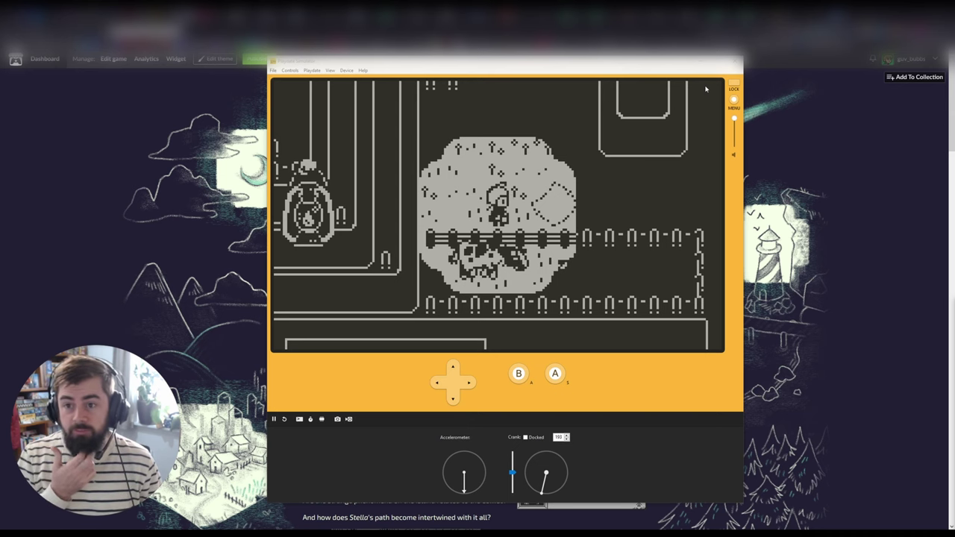
pyautogui.click(735, 61)
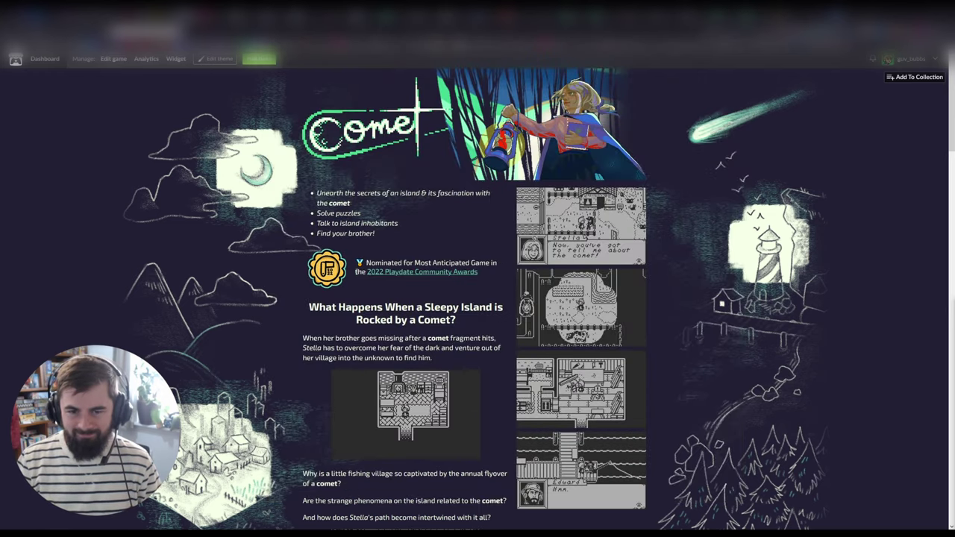
# - Look through the Comet game page, from its story and lantern sections to the heroes and team credits, and return towards its beginning
pyautogui.scroll(-3, 593, 412)
pyautogui.scroll(-4, 593, 411)
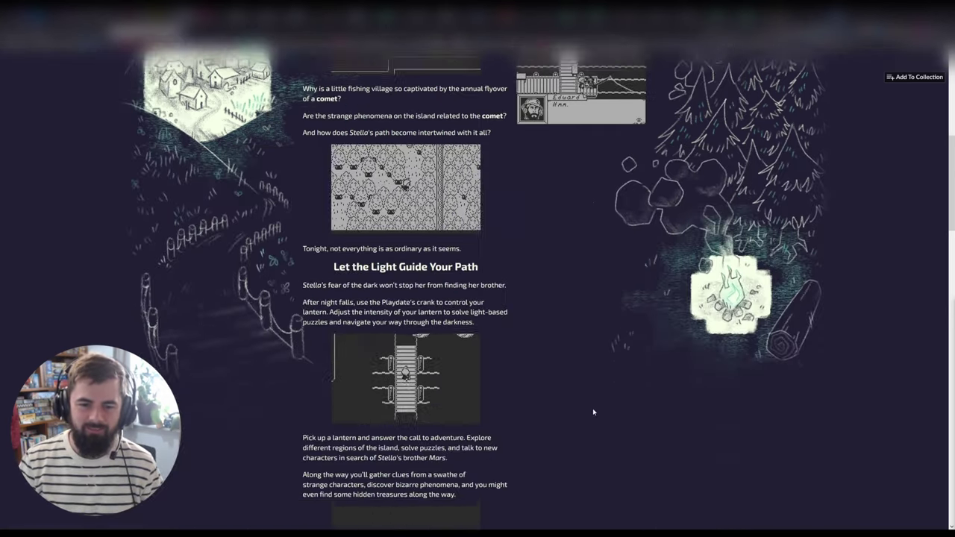
pyautogui.scroll(-13, 557, 396)
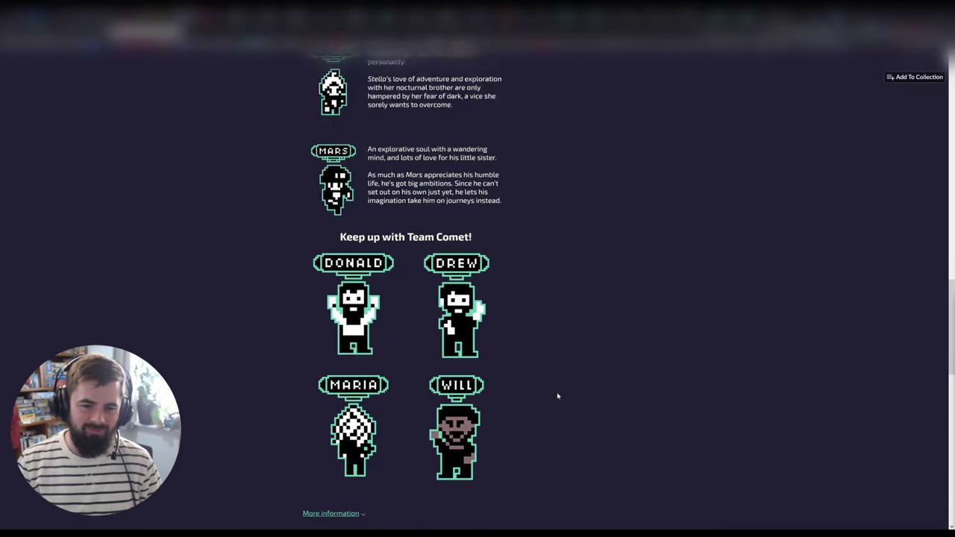
pyautogui.scroll(9, 557, 396)
pyautogui.scroll(11, 556, 396)
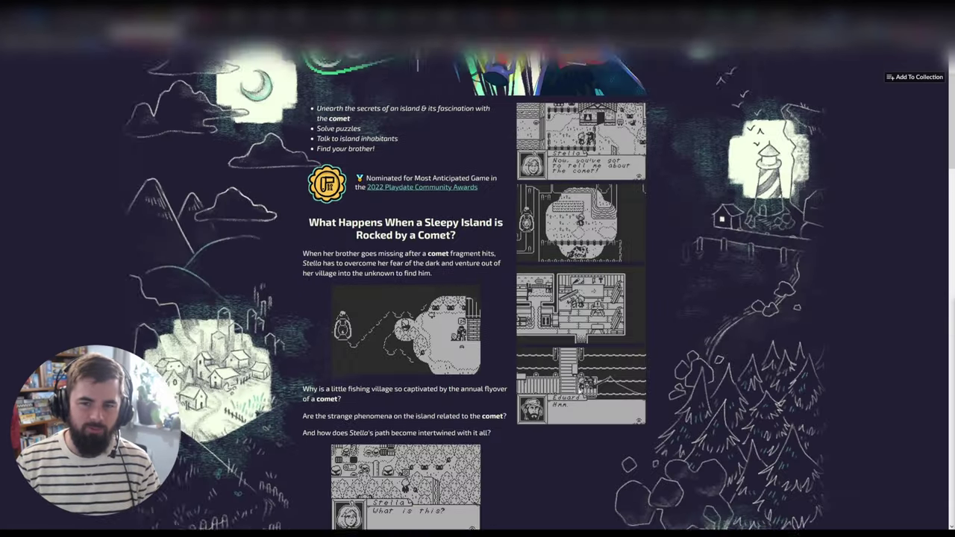
pyautogui.scroll(-5, 601, 286)
pyautogui.scroll(-12, 601, 285)
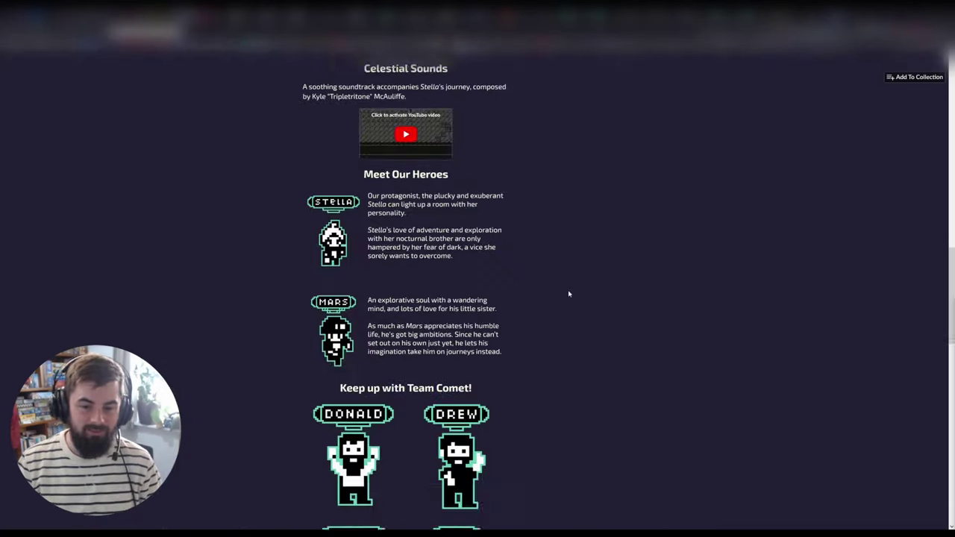
pyautogui.scroll(14, 571, 261)
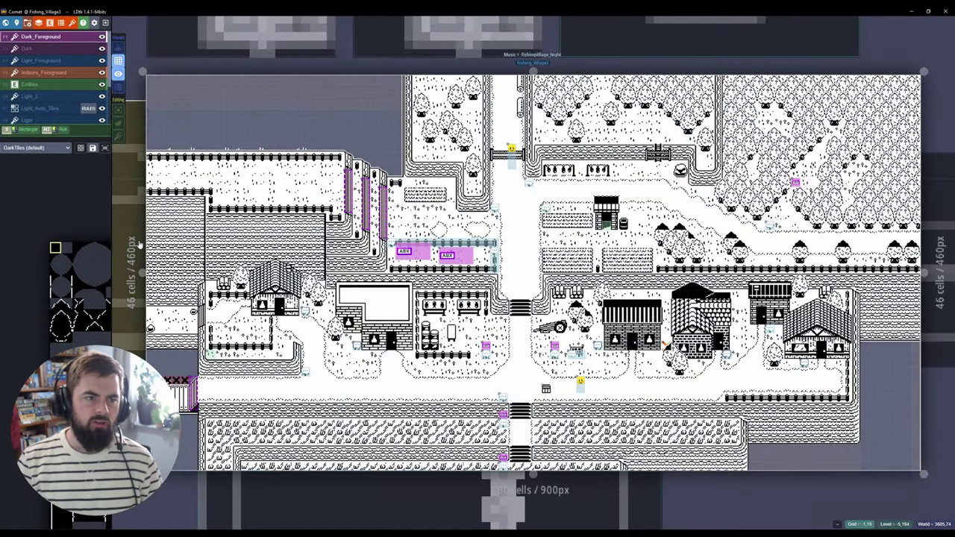
# - In LDtk, make Light_Foreground the active layer of the Fishing_Village3 level and open the project tilesets
pyautogui.click(41, 61)
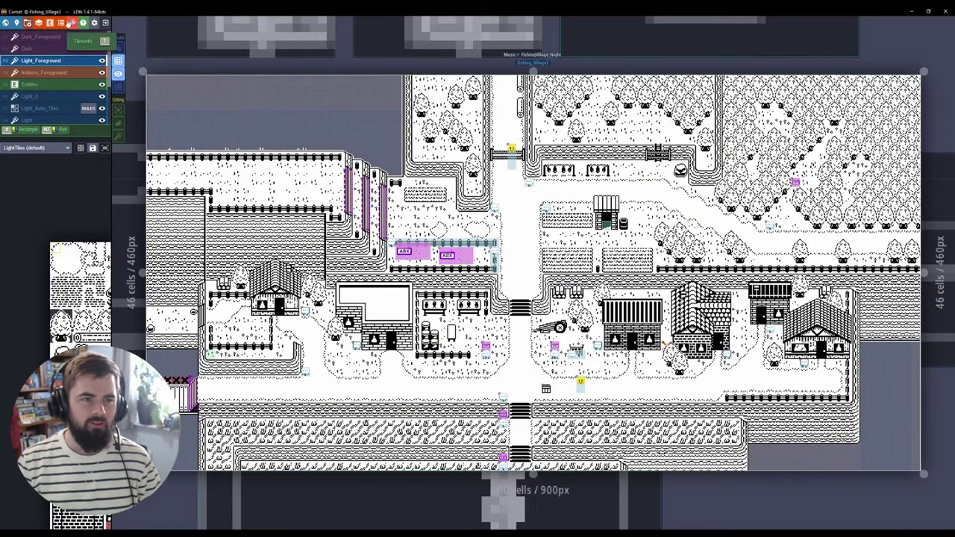
pyautogui.click(72, 22)
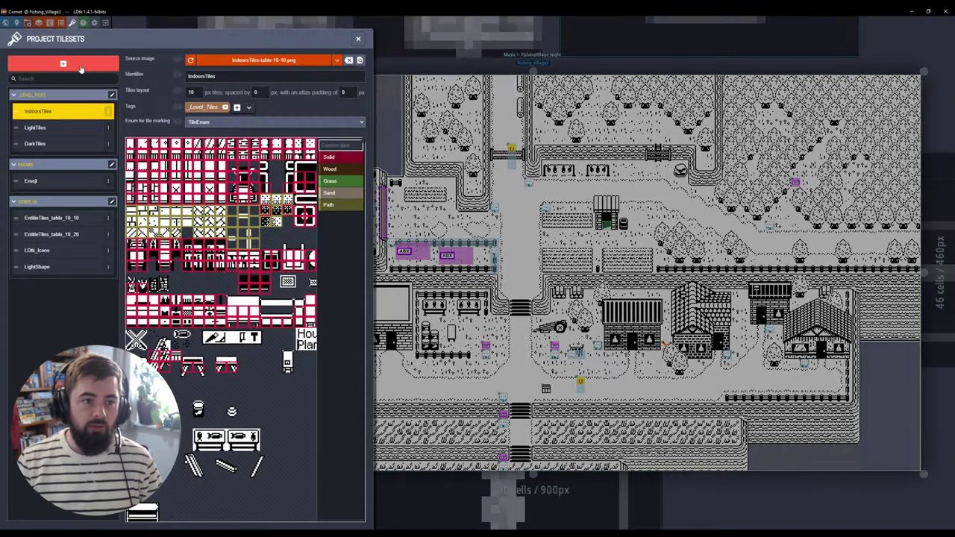
# - Add a new tileset, dismiss the source image selection, and delete the empty tileset
pyautogui.click(81, 67)
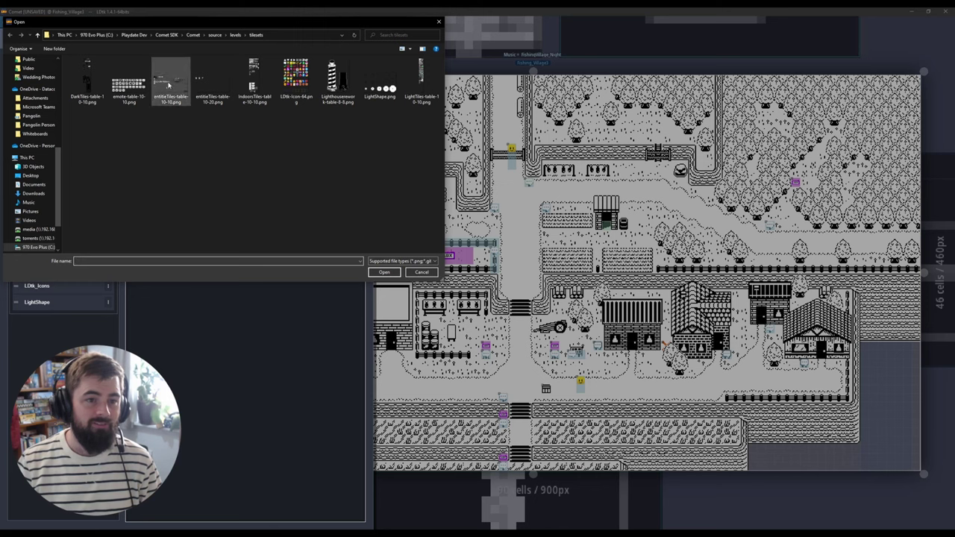
pyautogui.click(438, 22)
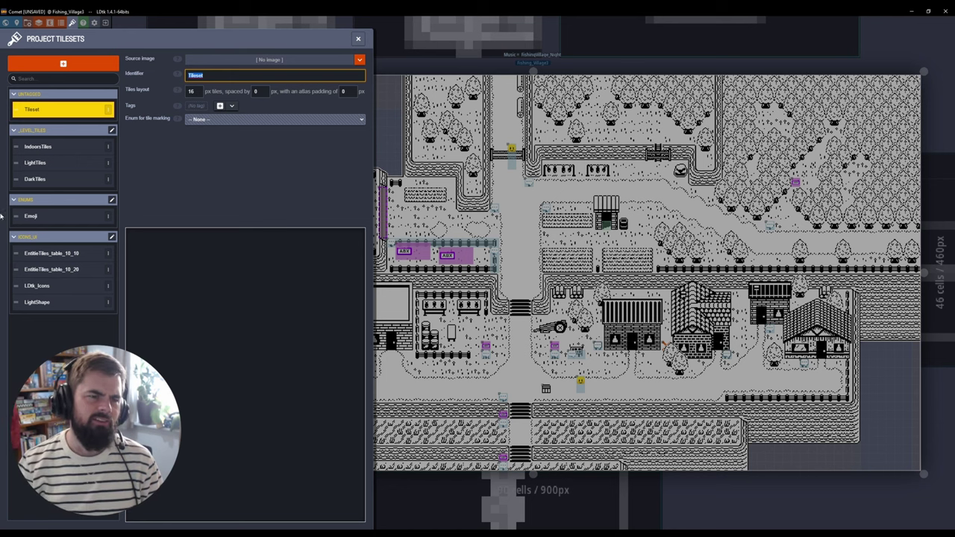
pyautogui.click(109, 110)
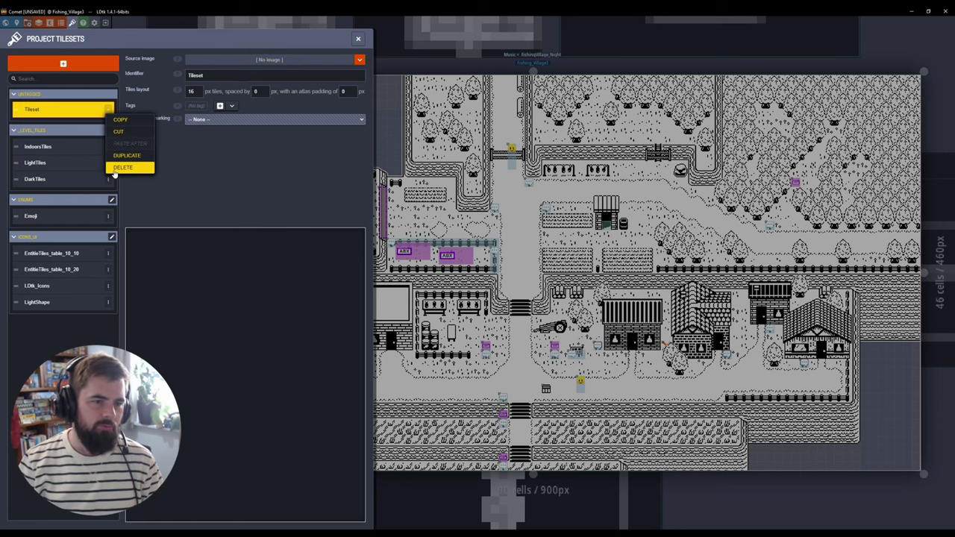
pyautogui.click(115, 171)
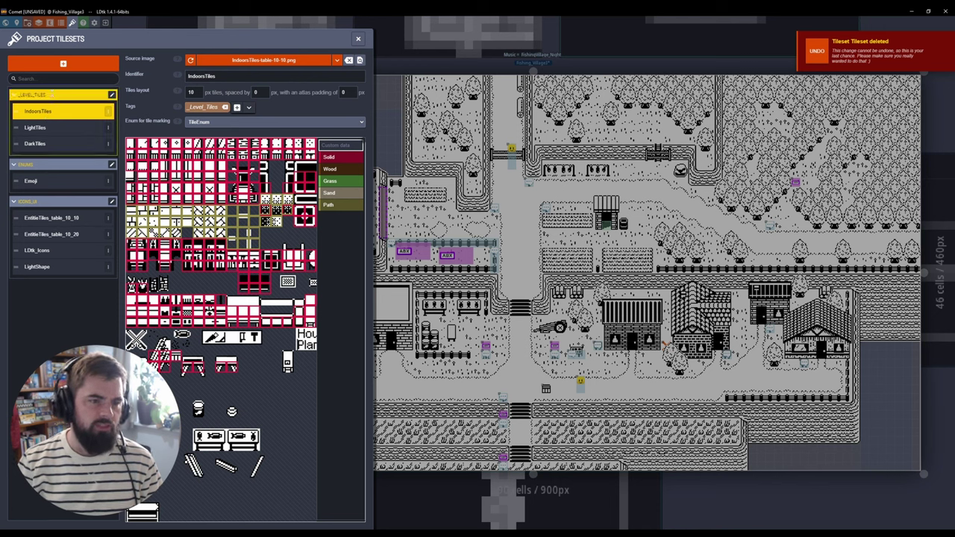
# - Look over the level tilesets LightTiles, DarkTiles and IndoorsTiles one after another
pyautogui.moveTo(50, 108); pyautogui.dragTo(37, 128)
pyautogui.click(38, 128)
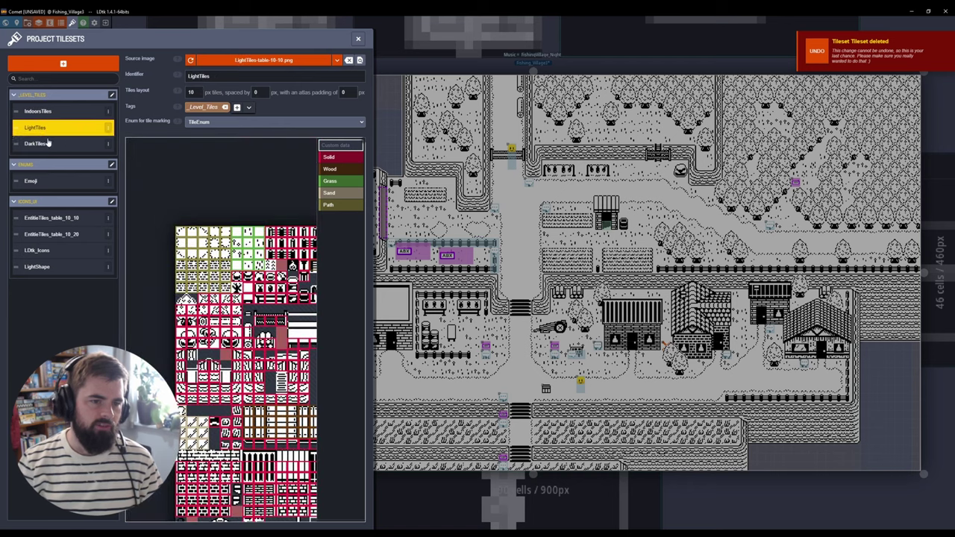
pyautogui.click(50, 145)
pyautogui.scroll(2, 183, 257)
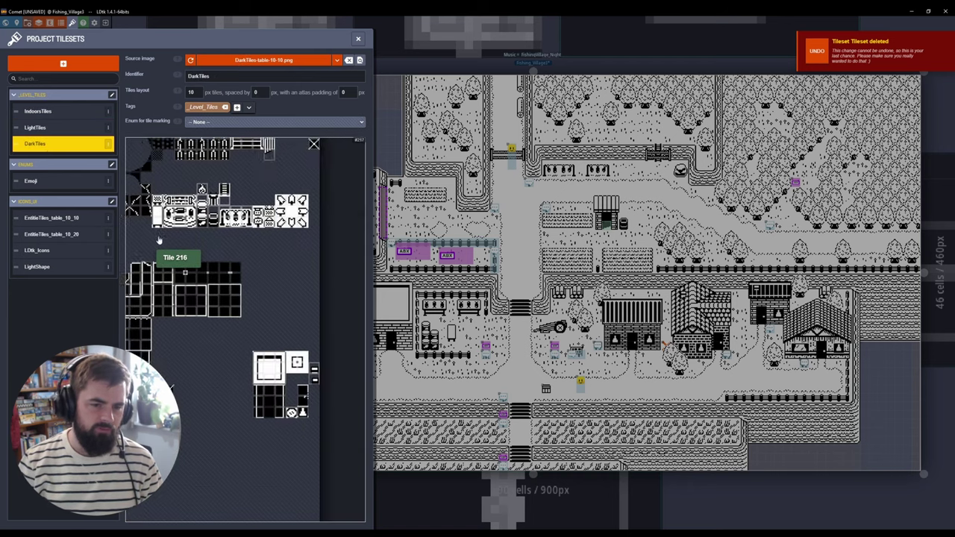
pyautogui.click(37, 111)
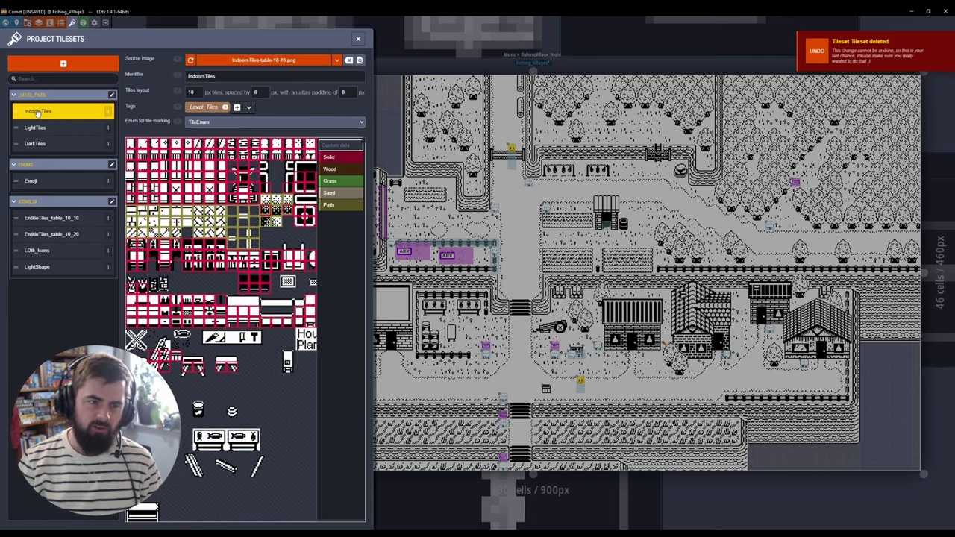
# - Look over the Emoji tileset and the icon tilesets EntitieTiles_table_10_10, EntitieTiles_table_10_20, LDtk_Icons and LightShape
pyautogui.click(47, 182)
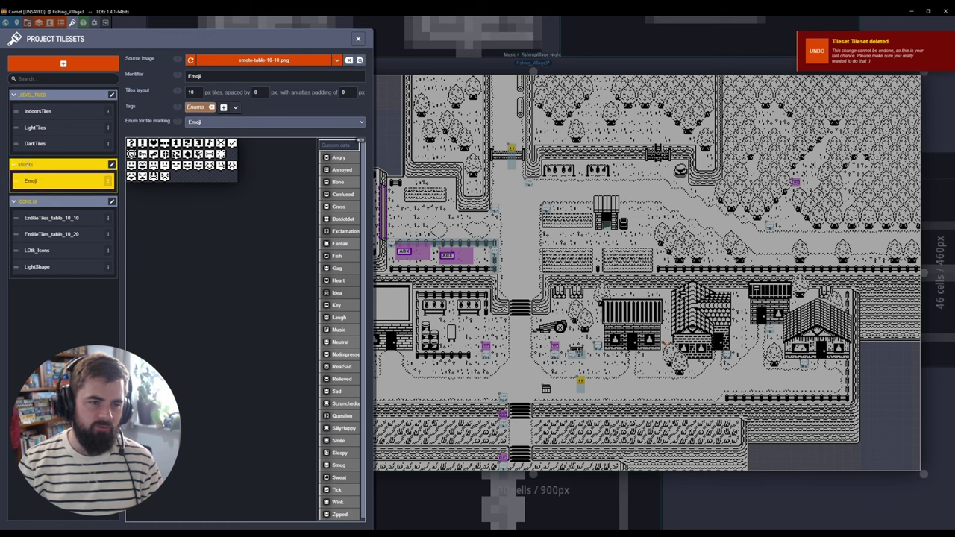
pyautogui.click(60, 218)
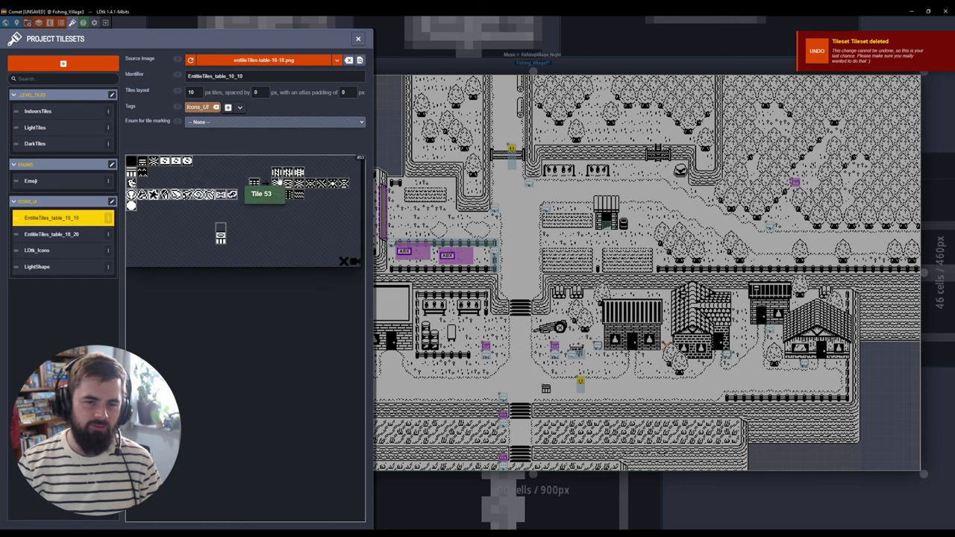
pyautogui.click(52, 234)
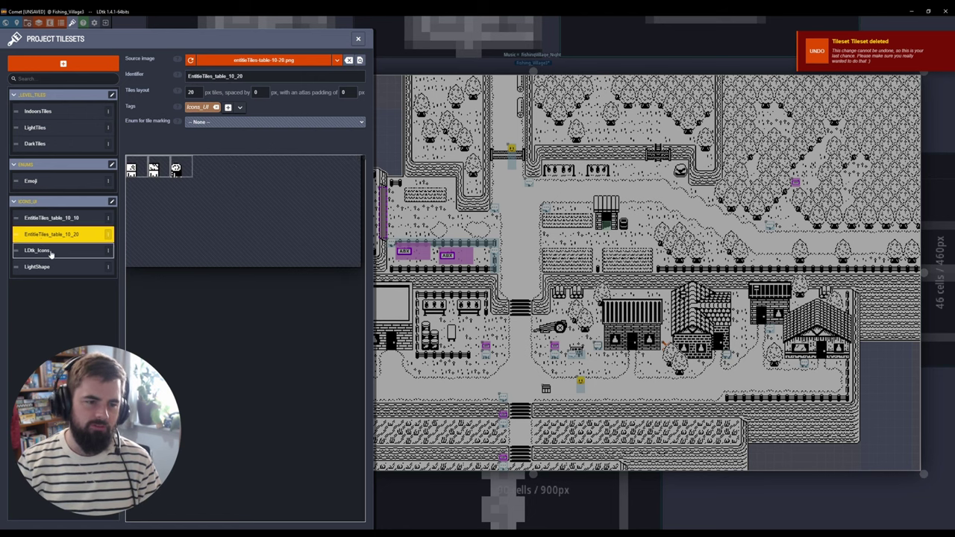
pyautogui.click(51, 252)
pyautogui.click(52, 267)
pyautogui.click(54, 217)
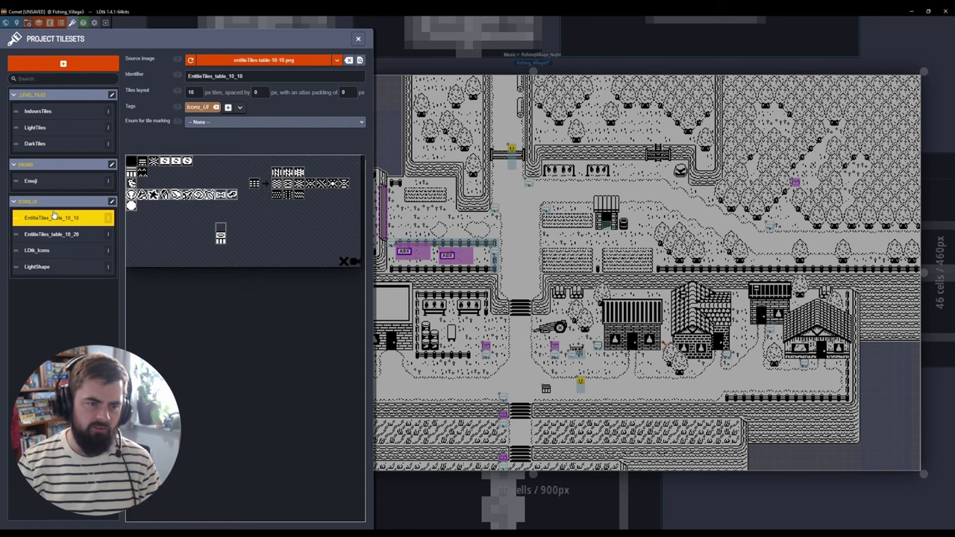
# - Examine how the tiles in the IndoorsTiles tileset are marked with TileEnum values
pyautogui.click(66, 112)
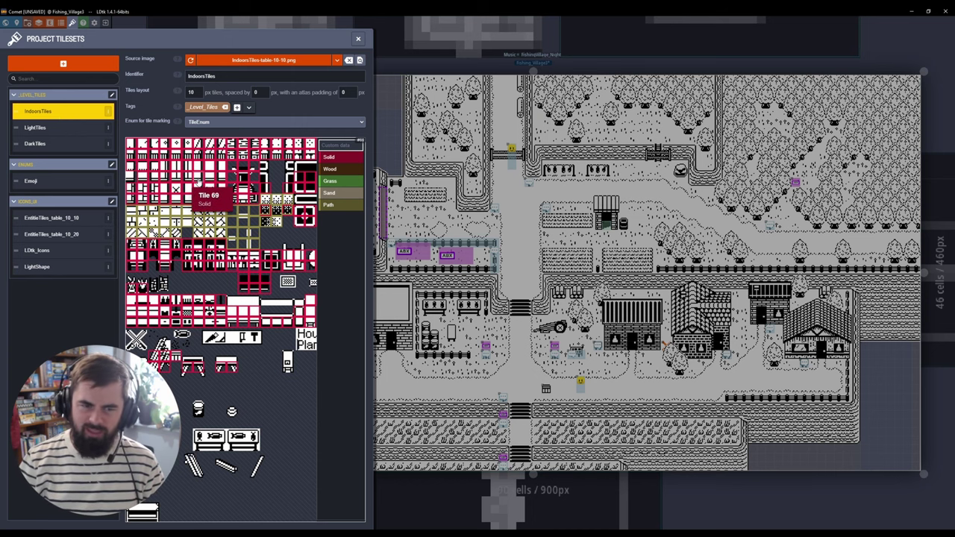
pyautogui.moveTo(185, 234); pyautogui.dragTo(157, 327, button='middle')
pyautogui.moveTo(288, 347); pyautogui.dragTo(268, 287, button='middle')
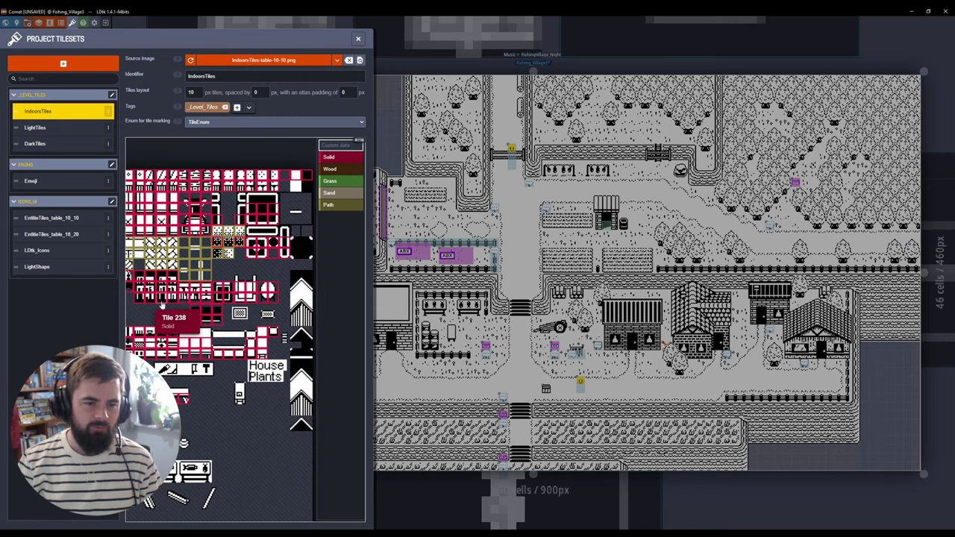
pyautogui.scroll(1, 198, 231)
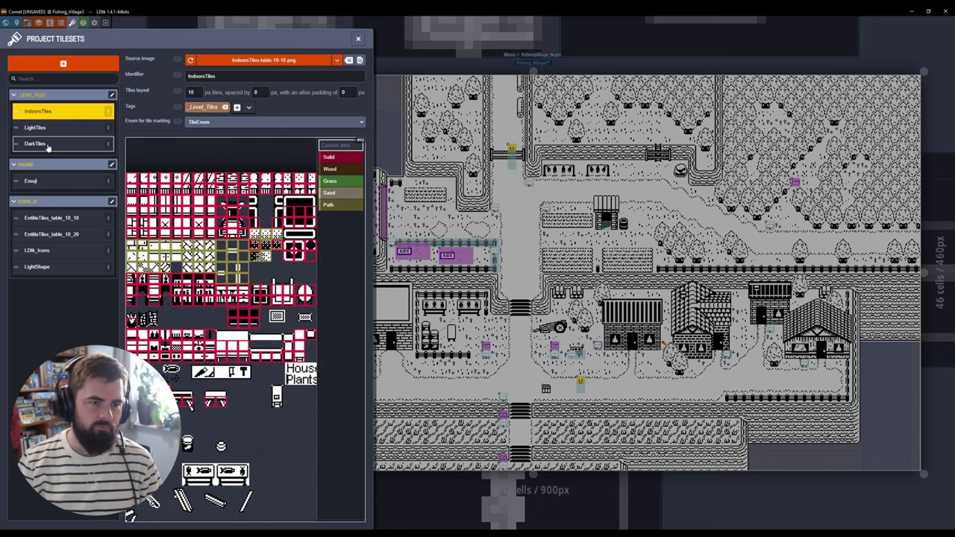
# - Examine the Solid, Wood, Grass, Sand and Path markings across the LightTiles tileset
pyautogui.click(75, 127)
pyautogui.scroll(2, 221, 239)
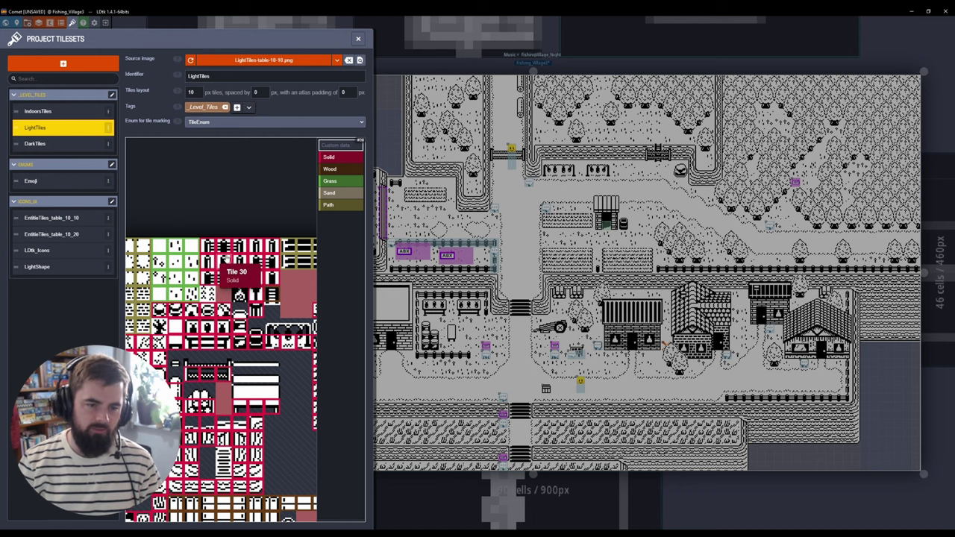
pyautogui.moveTo(177, 345); pyautogui.dragTo(265, 335, button='middle')
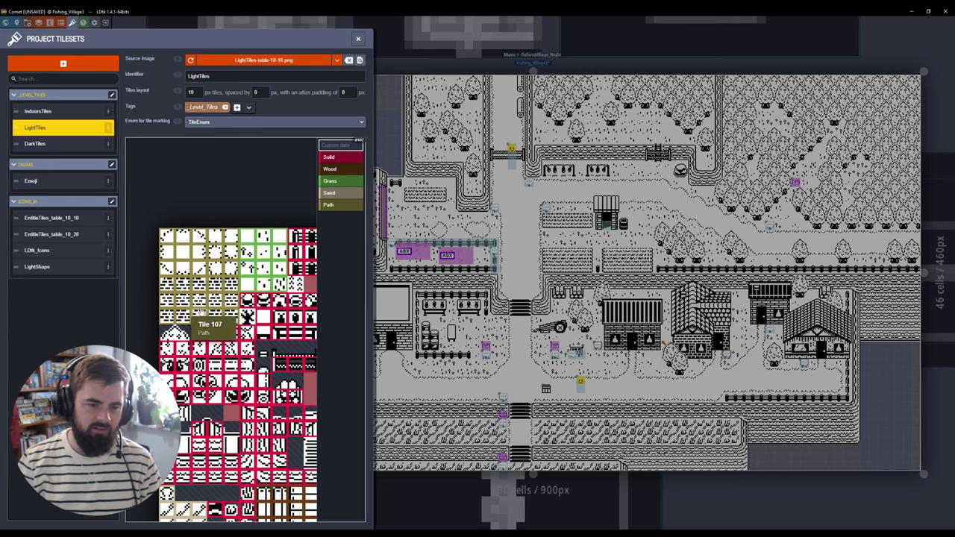
pyautogui.moveTo(252, 413); pyautogui.dragTo(232, 191, button='middle')
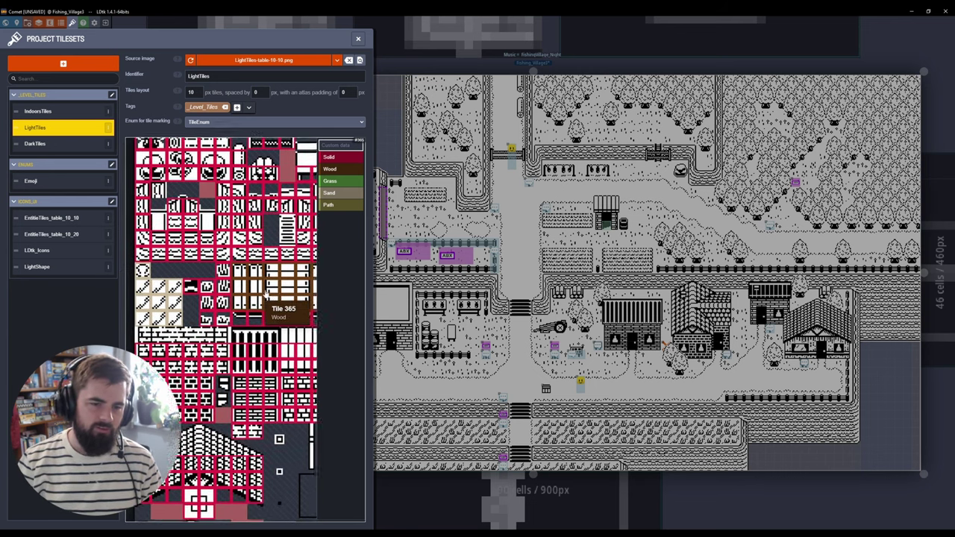
pyautogui.moveTo(287, 298); pyautogui.dragTo(246, 505, button='middle')
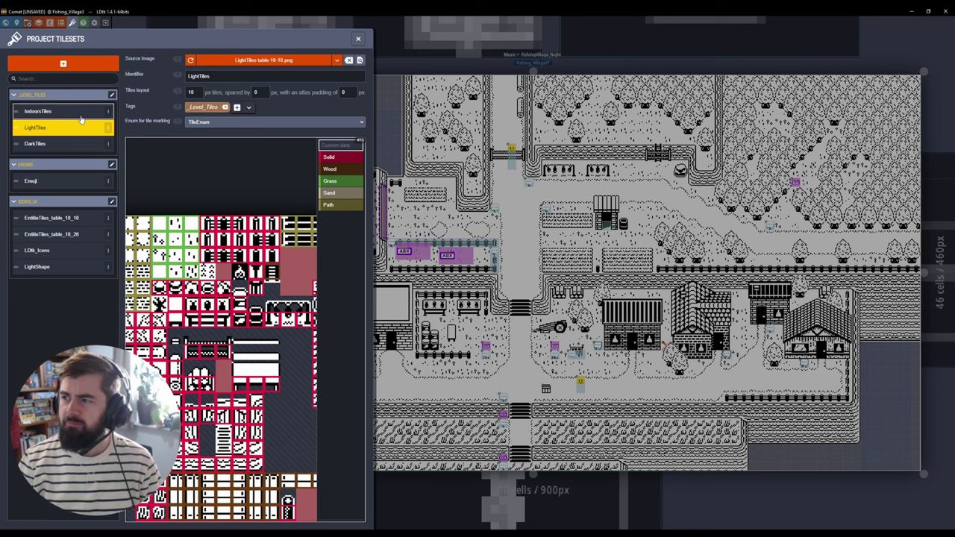
# - Review the Emoji tileset's enum tiles again, along with the EntitieTiles_table_10_10 and EntitieTiles_table_10_20 tilesets
pyautogui.click(68, 181)
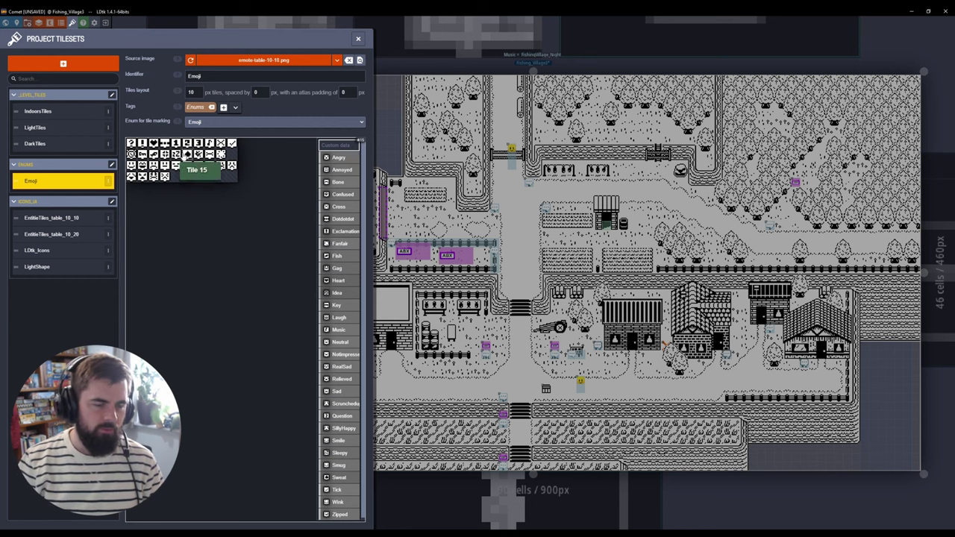
pyautogui.click(57, 219)
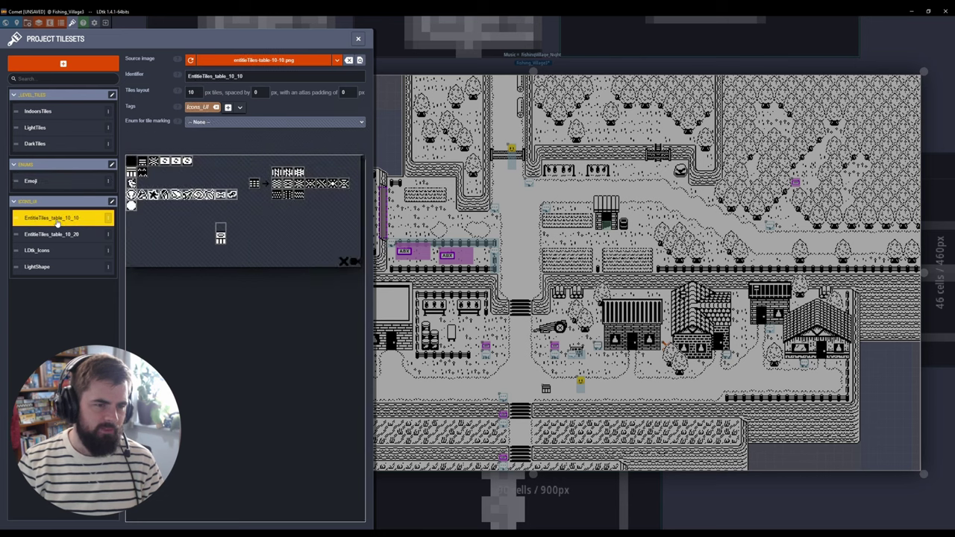
pyautogui.click(47, 235)
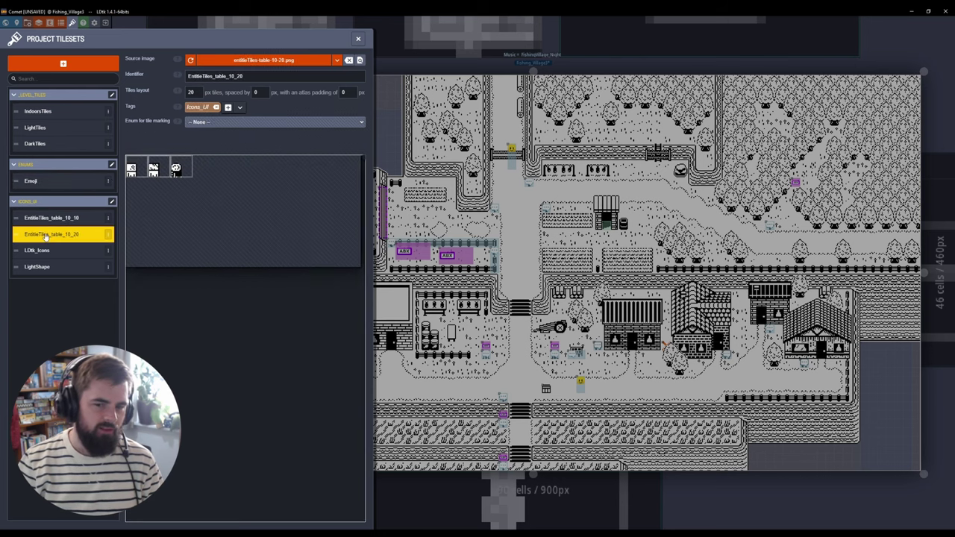
# - Select the Box entity in the village level and compare the EntitieTiles_table_10_10 and EntitieTiles_table_10_20 tilesets that hold the entity art
pyautogui.press('Escape')
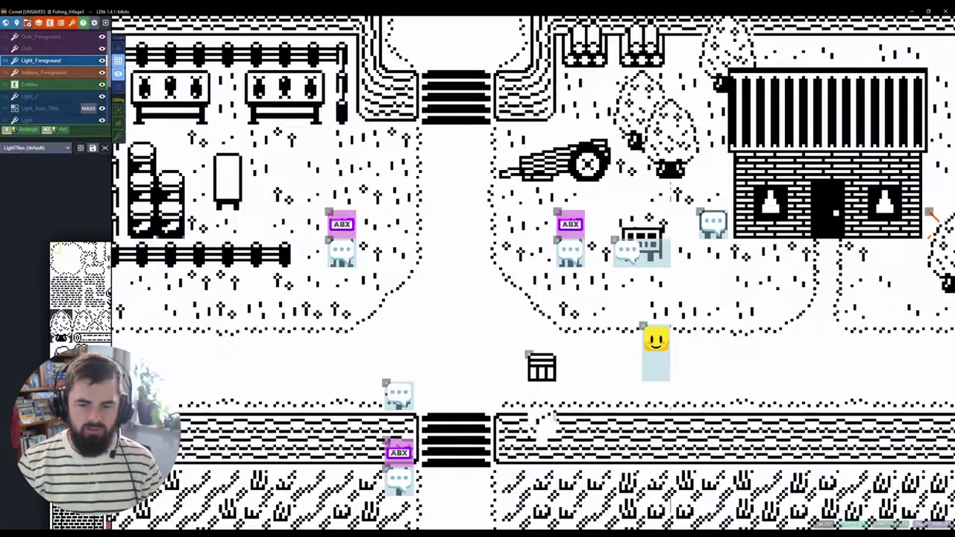
pyautogui.click(545, 377)
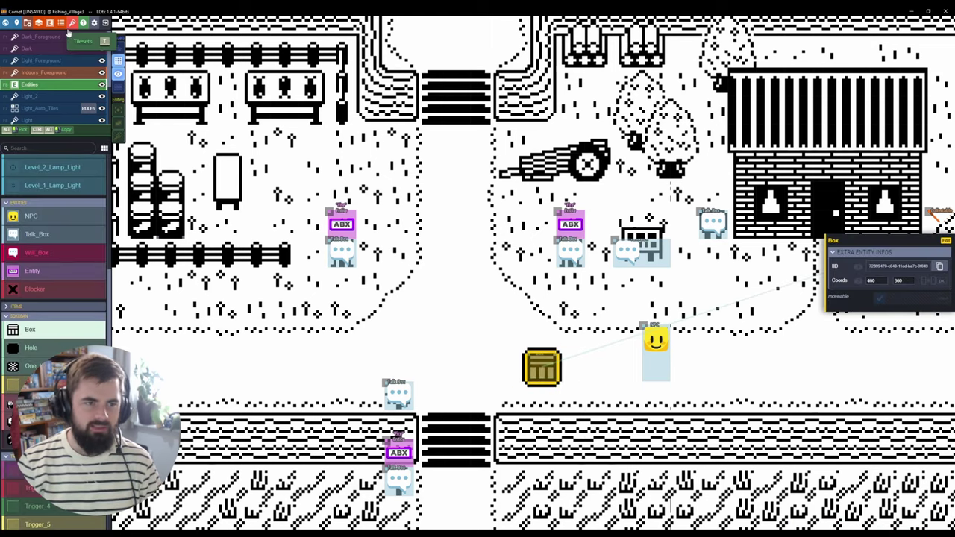
pyautogui.click(69, 27)
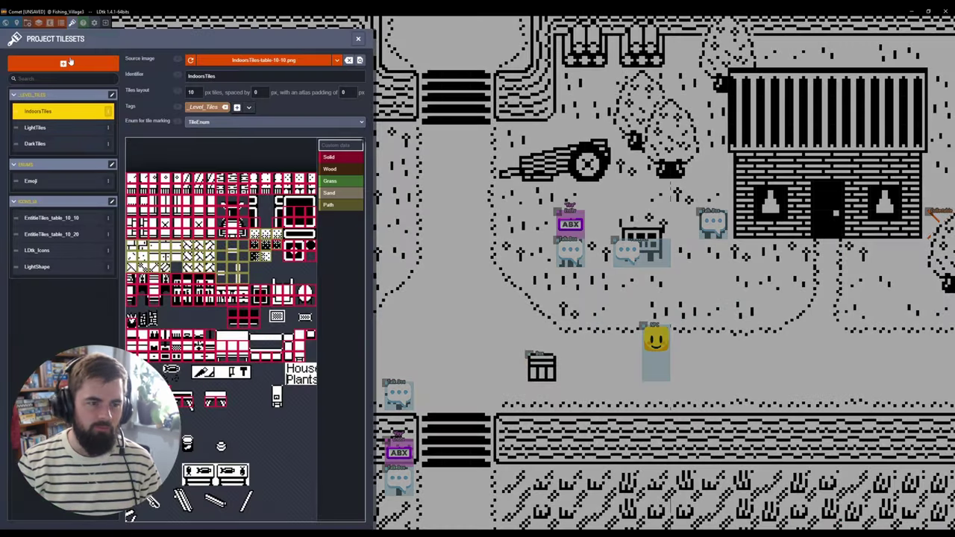
pyautogui.click(65, 218)
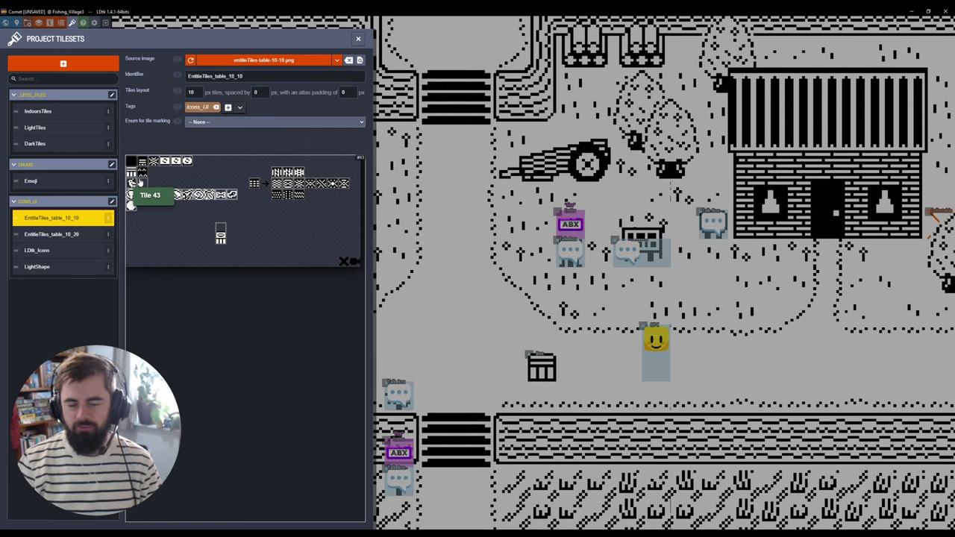
pyautogui.click(56, 236)
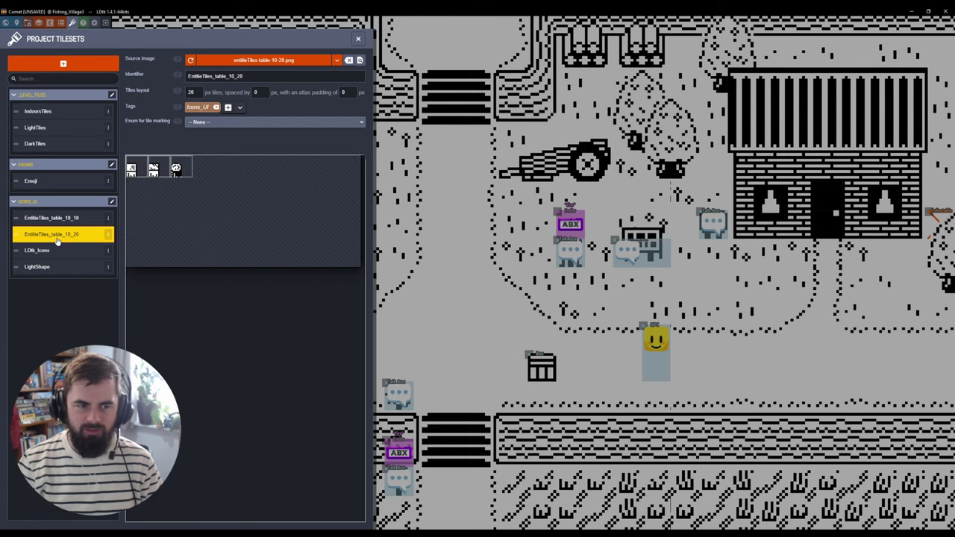
pyautogui.click(89, 218)
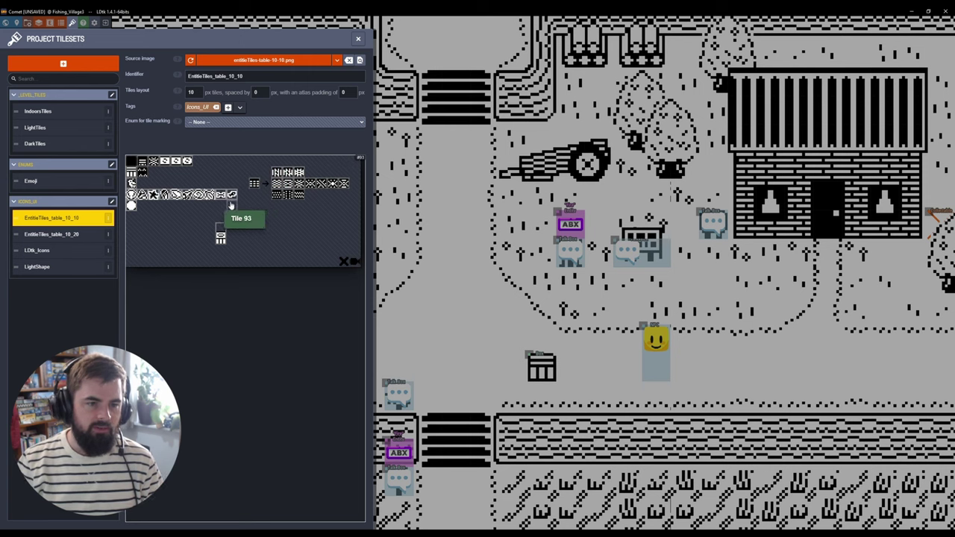
pyautogui.click(91, 236)
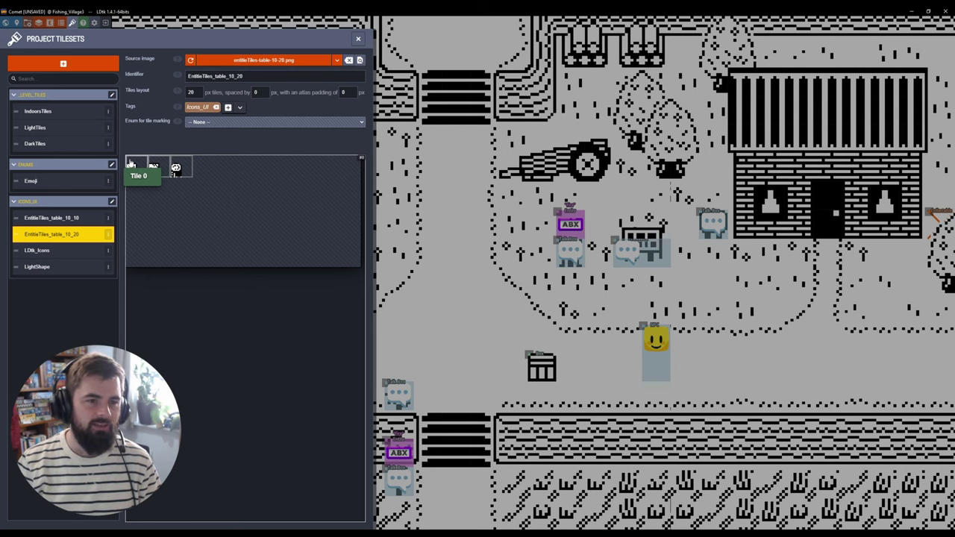
# - Place two Wall entities in the upper clearing of the Lost_Woods_Fishing_for_answers level and check their tile in the EntitieTiles_table_10_20 tileset
pyautogui.click(668, 310)
pyautogui.scroll(-5, 671, 313)
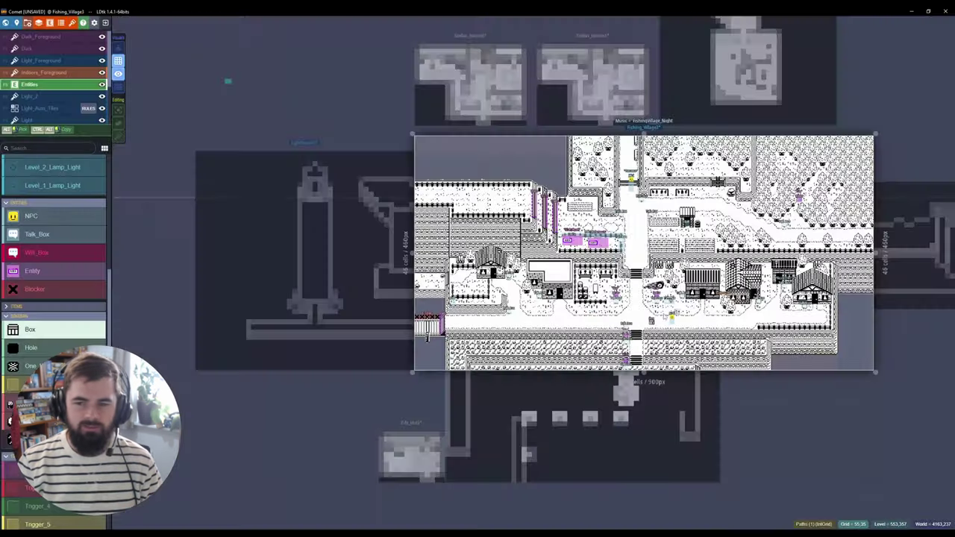
pyautogui.scroll(-5, 665, 317)
pyautogui.moveTo(717, 333); pyautogui.dragTo(552, 345, button='middle')
pyautogui.scroll(3, 554, 344)
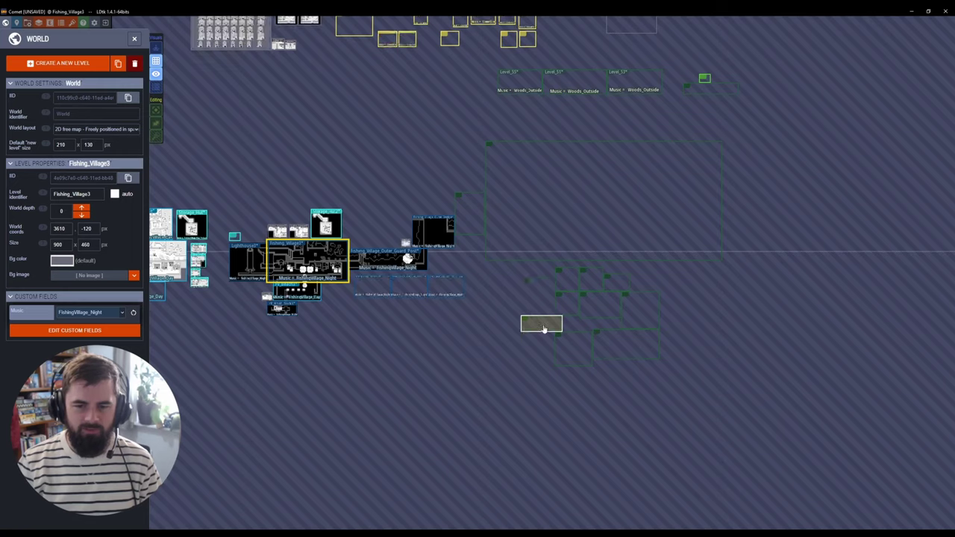
pyautogui.scroll(5, 544, 328)
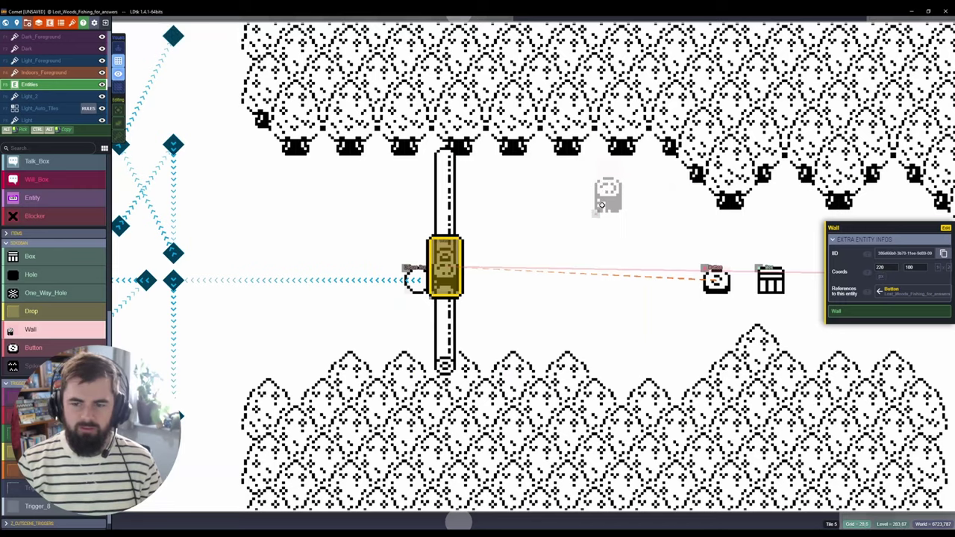
pyautogui.click(602, 204)
pyautogui.click(530, 192)
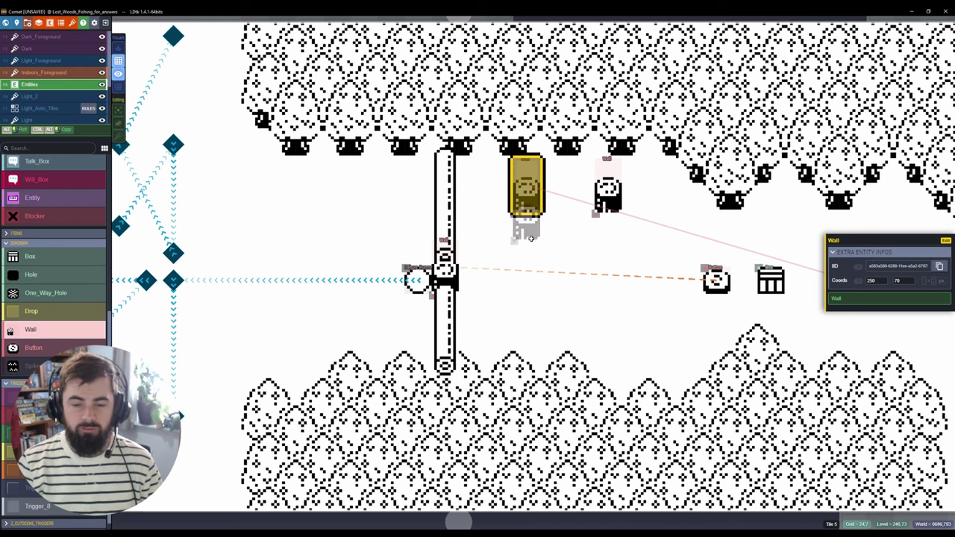
pyautogui.click(73, 24)
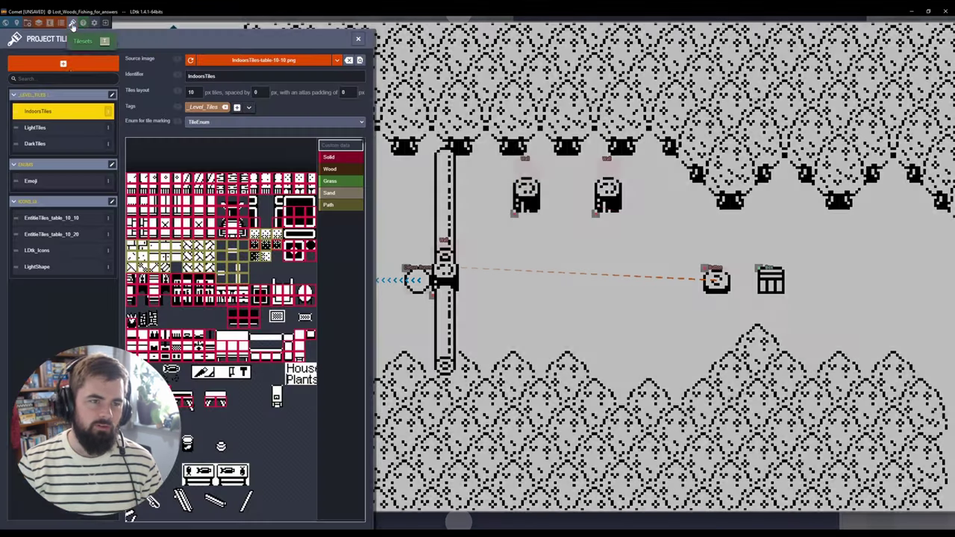
pyautogui.click(51, 235)
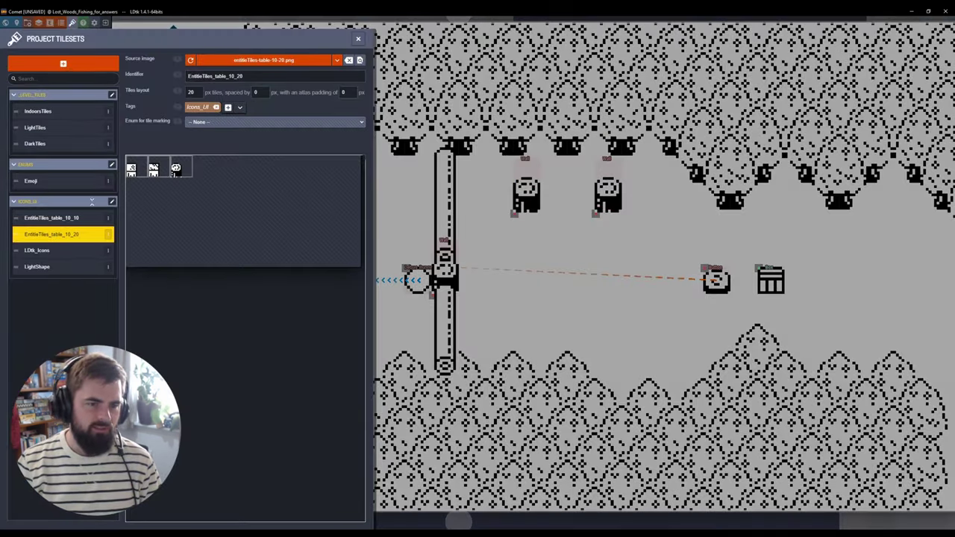
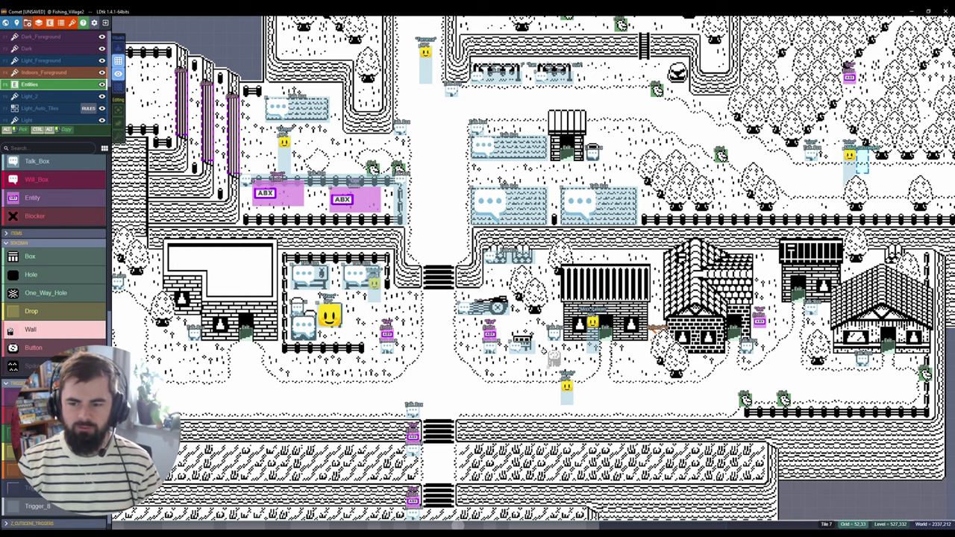
# - Inspect the fields of the large NPC in Fishing_Village2's fenced market area and of the Fire entity beside the path
pyautogui.scroll(3, 419, 250)
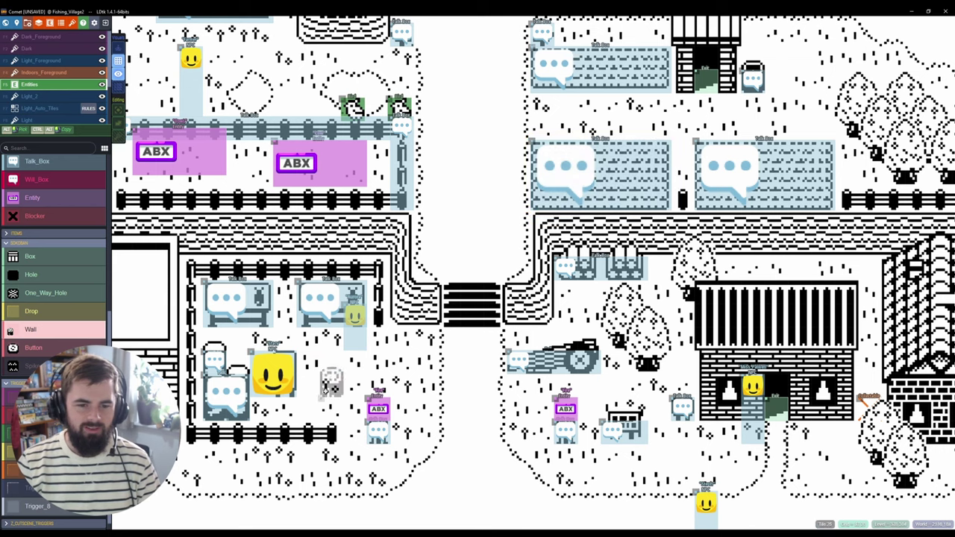
pyautogui.click(287, 383)
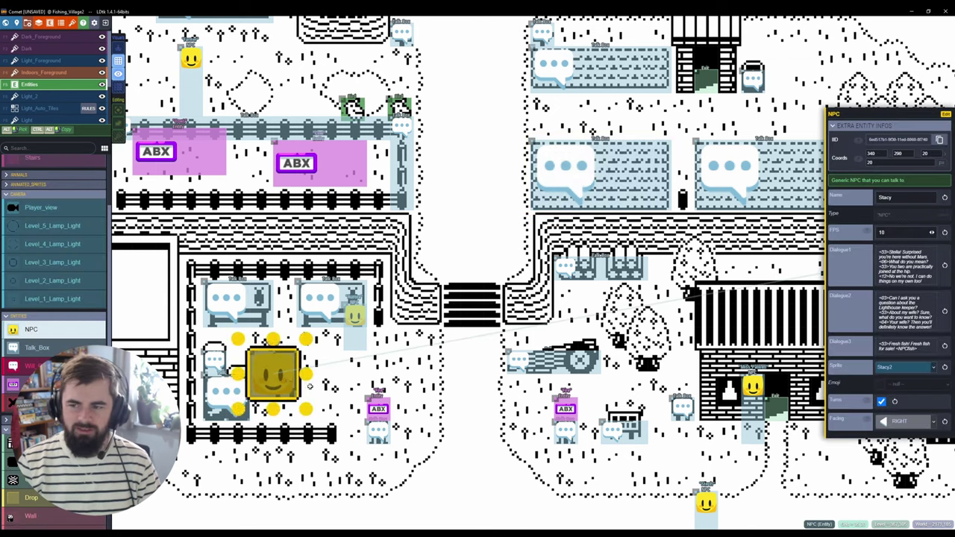
pyautogui.press('Escape')
pyautogui.moveTo(466, 445); pyautogui.dragTo(261, 343, button='middle')
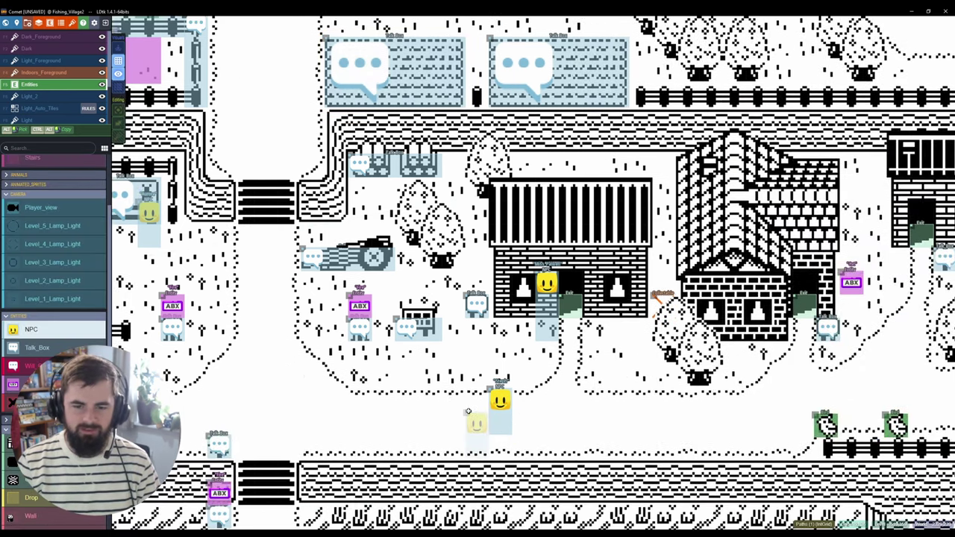
pyautogui.click(359, 307)
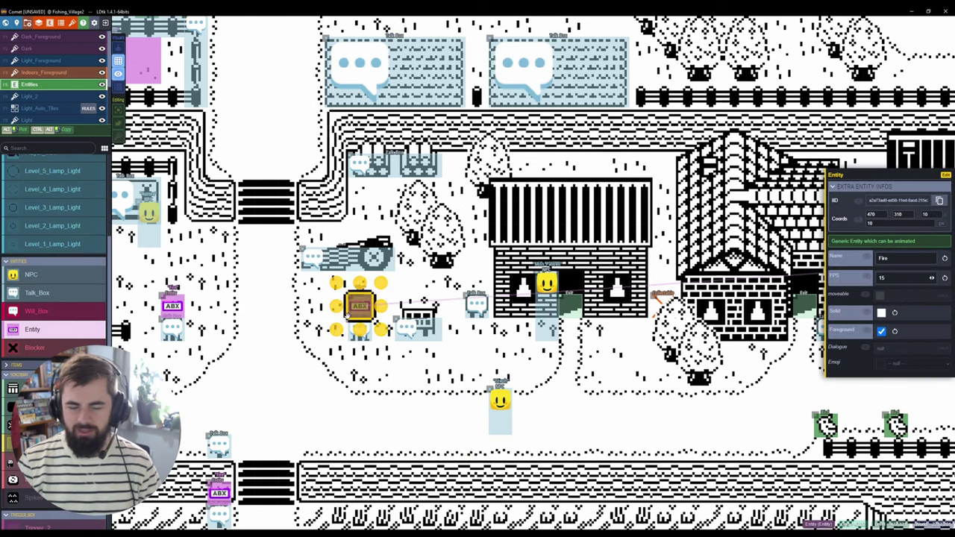
pyautogui.press('Escape')
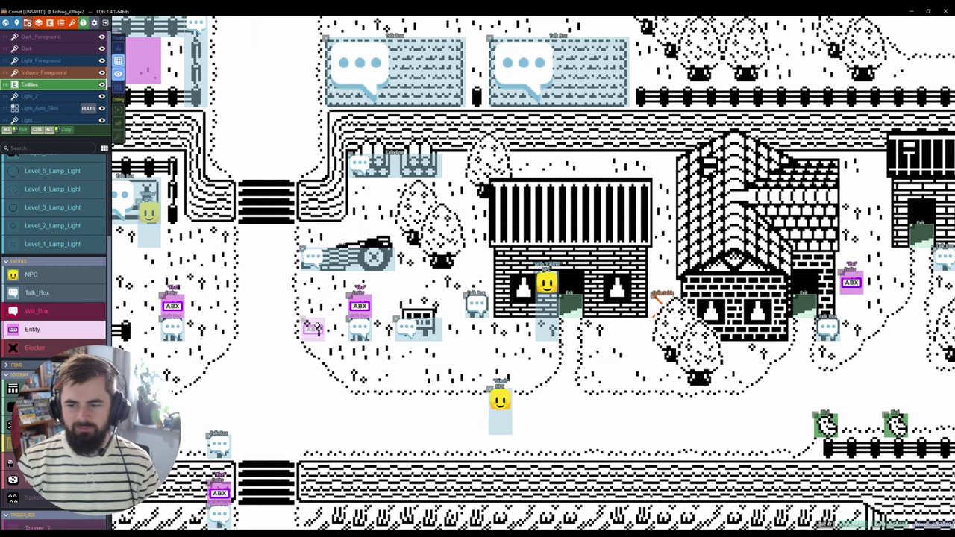
# - Check the LightShape tileset, the TileEnum values and how they are marked on the IndoorsTiles tileset
pyautogui.scroll(-5, 312, 328)
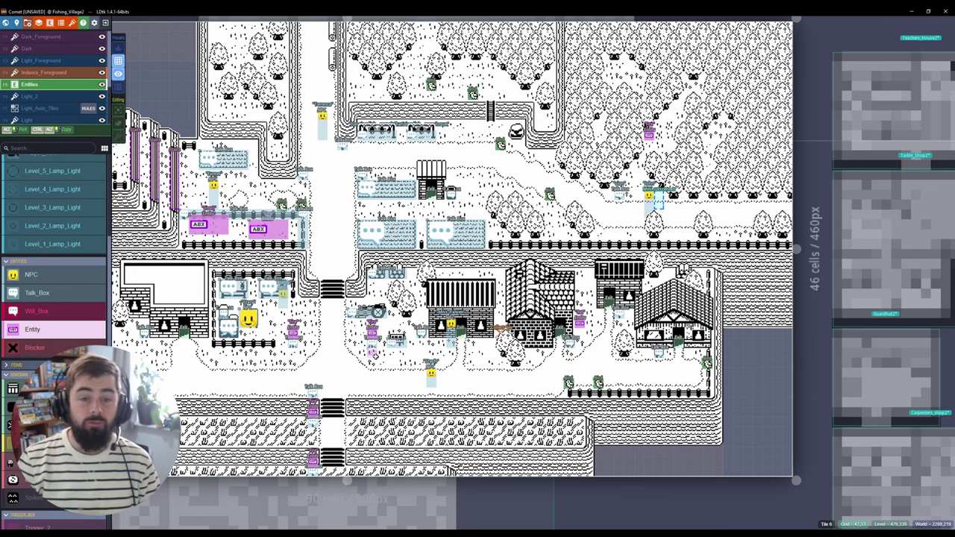
pyautogui.moveTo(373, 353); pyautogui.dragTo(551, 376, button='middle')
pyautogui.moveTo(472, 355); pyautogui.dragTo(513, 357, button='middle')
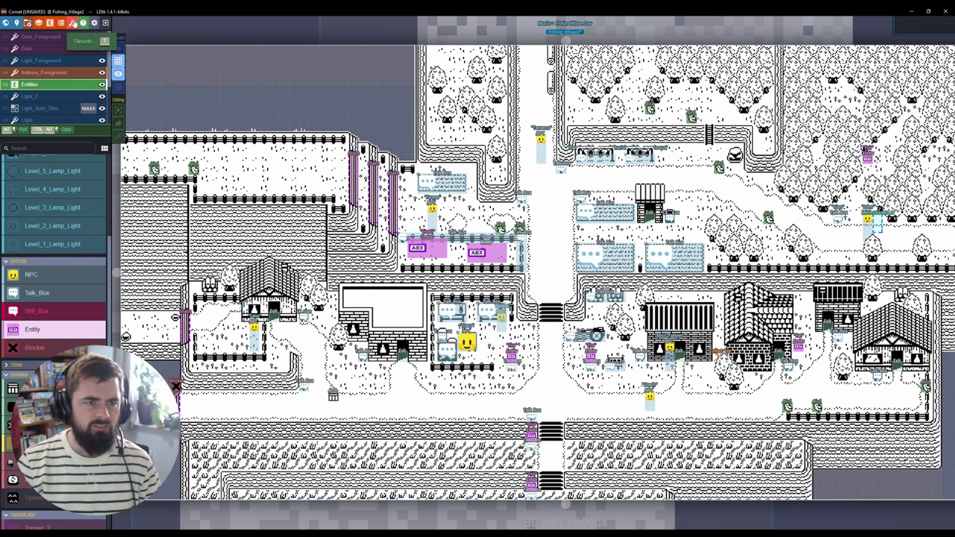
pyautogui.click(71, 23)
pyautogui.click(38, 266)
pyautogui.click(62, 23)
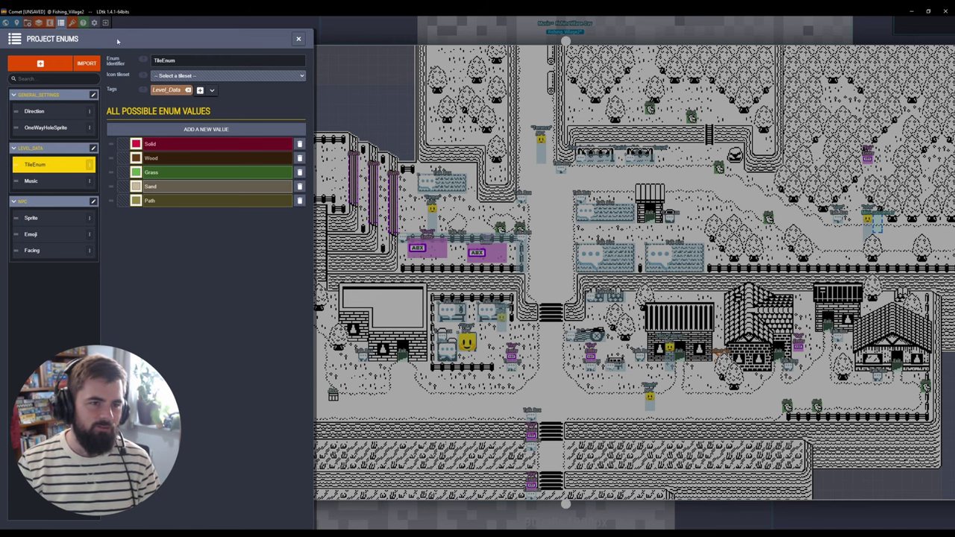
pyautogui.click(72, 23)
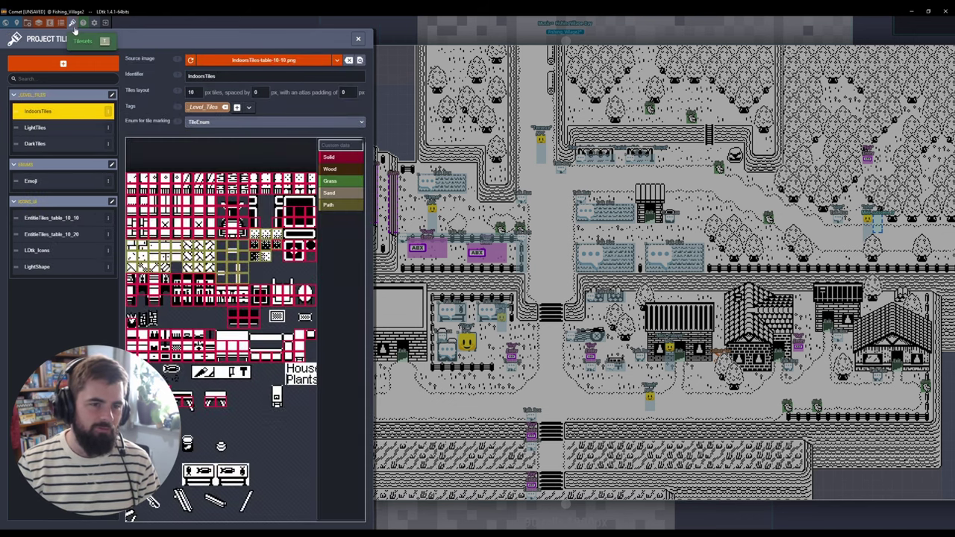
pyautogui.click(359, 41)
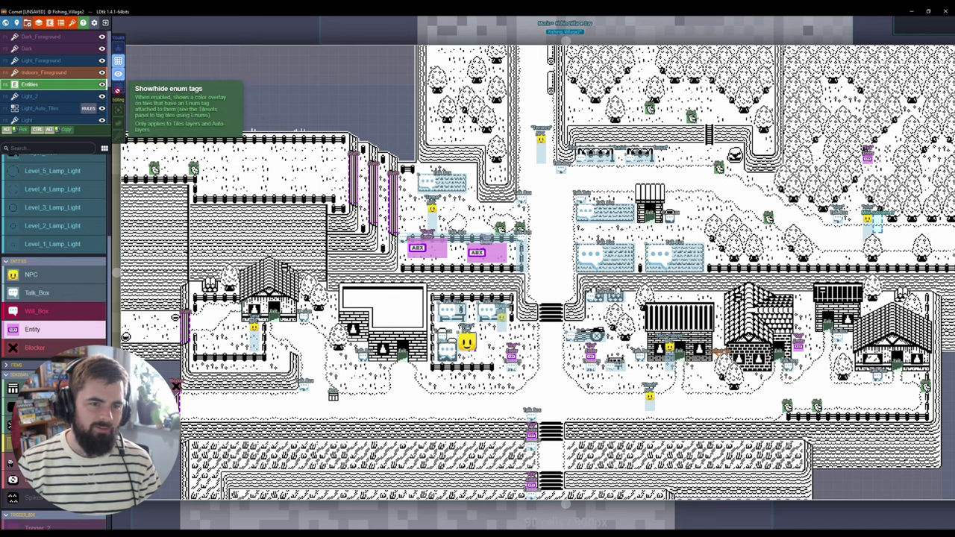
# - Show the enum tag overlay on Fishing_Village2 to examine the tile markings in the level
pyautogui.click(118, 90)
pyautogui.scroll(2, 562, 407)
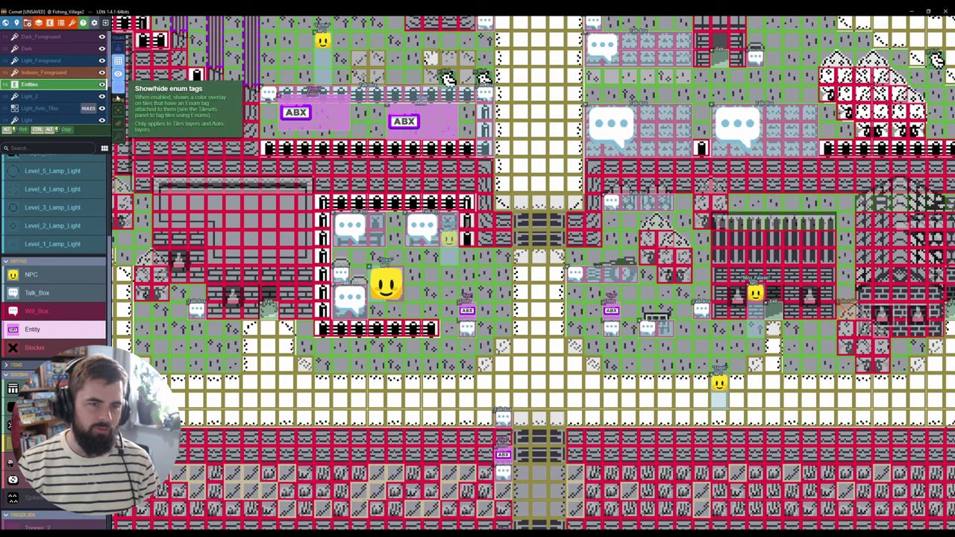
pyautogui.scroll(-3, 475, 175)
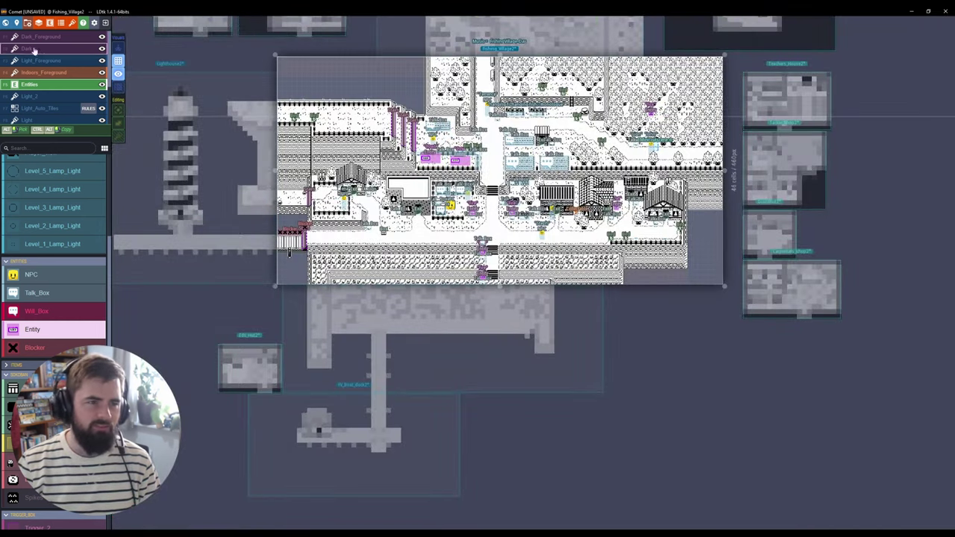
# - Review the Music enum's values and examine how their colours identify the village and woods levels in the world view
pyautogui.click(60, 23)
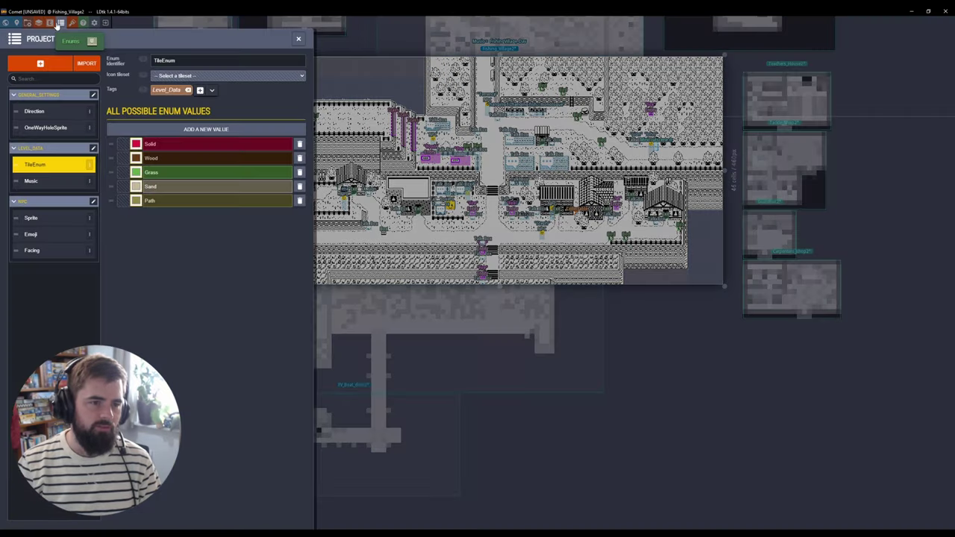
pyautogui.click(56, 180)
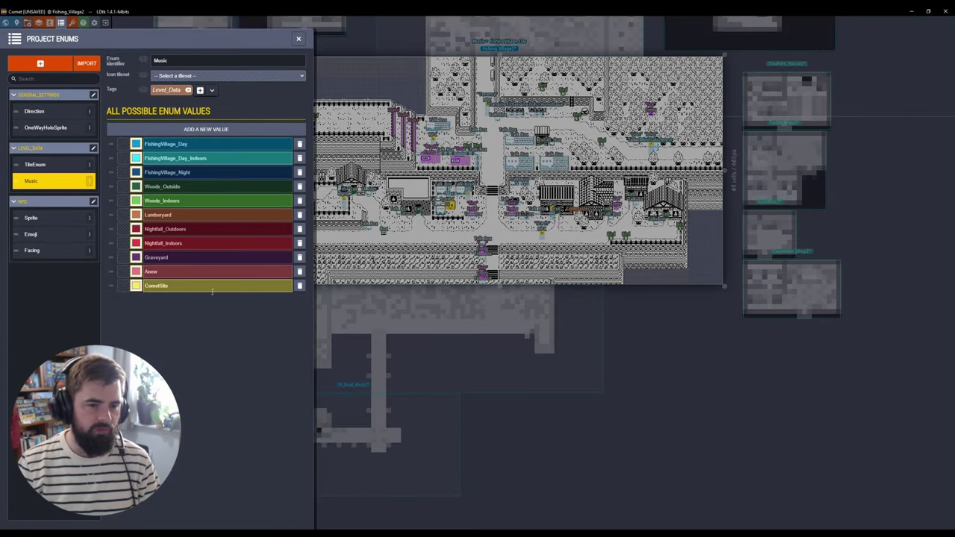
pyautogui.click(298, 39)
pyautogui.press('w')
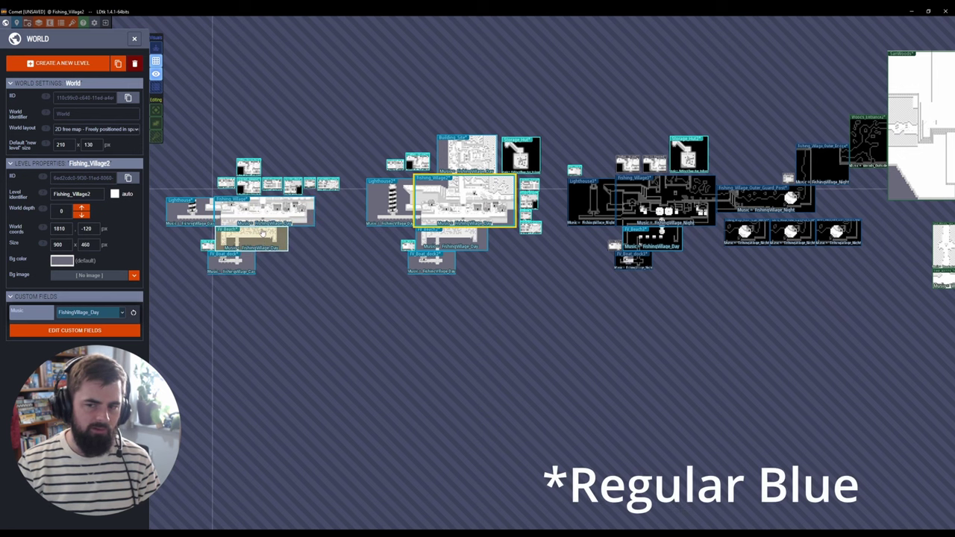
pyautogui.moveTo(607, 269); pyautogui.dragTo(353, 304)
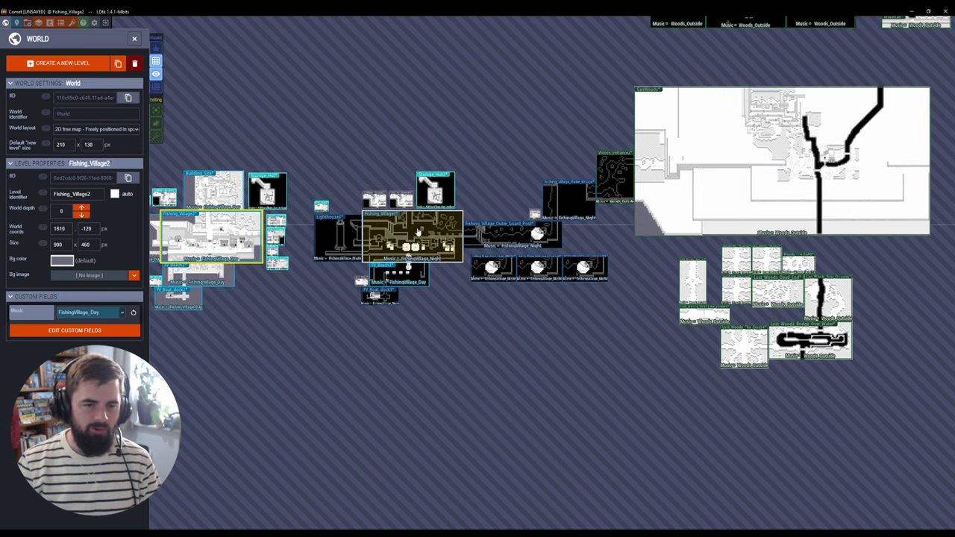
pyautogui.moveTo(539, 267); pyautogui.dragTo(313, 319, button='middle')
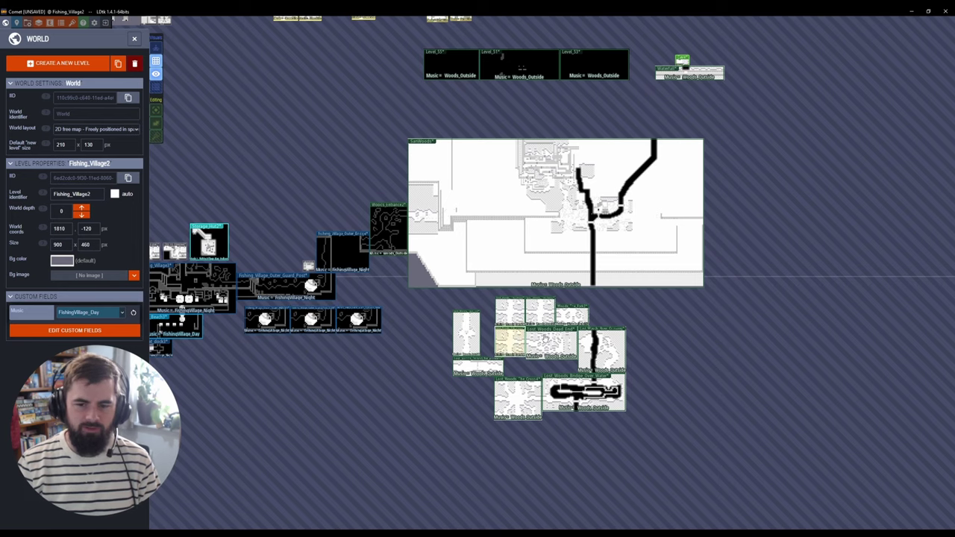
pyautogui.moveTo(319, 372); pyautogui.dragTo(418, 379, button='middle')
pyautogui.moveTo(418, 379); pyautogui.dragTo(660, 342)
pyautogui.click(134, 38)
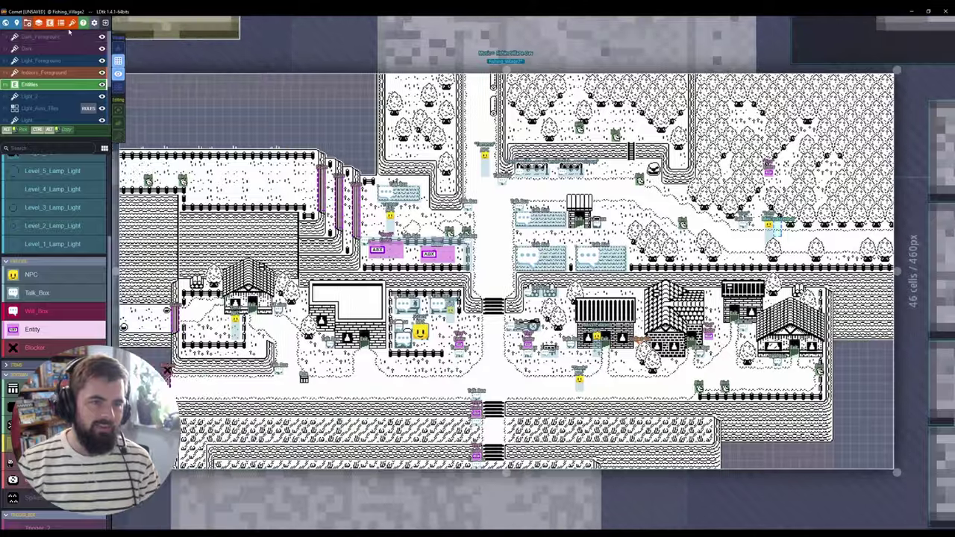
# - Revisit the Music enum and examine the Direction enum's values with their LDtk_Icons tiles
pyautogui.click(61, 25)
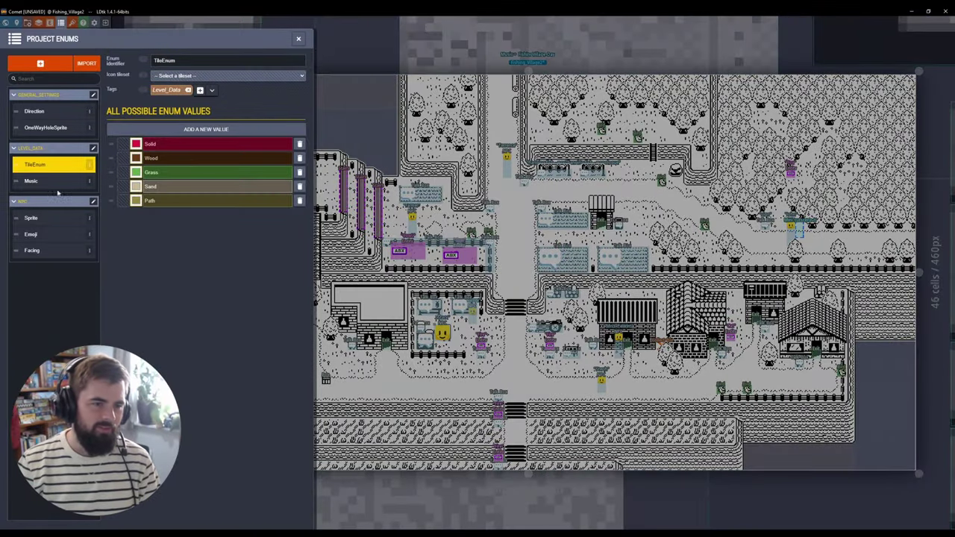
pyautogui.click(82, 182)
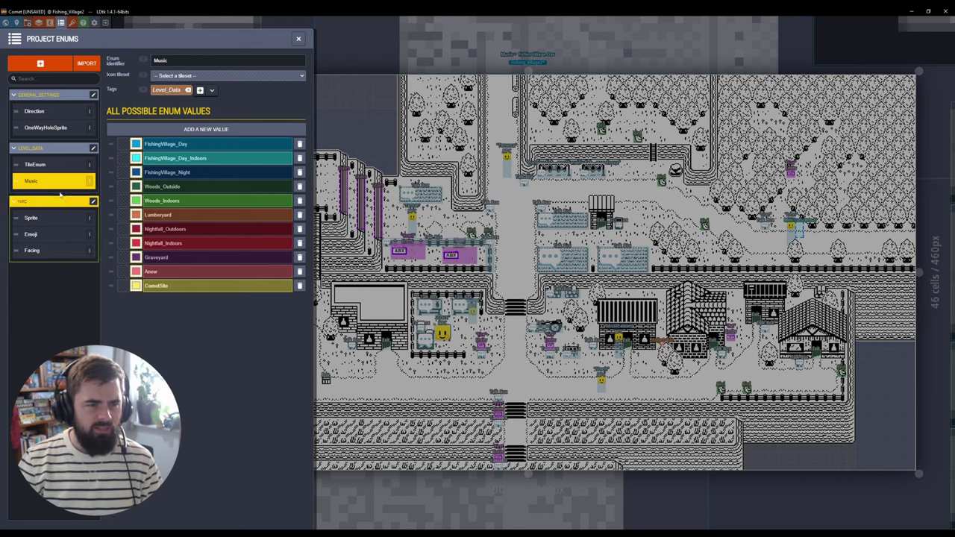
pyautogui.click(33, 111)
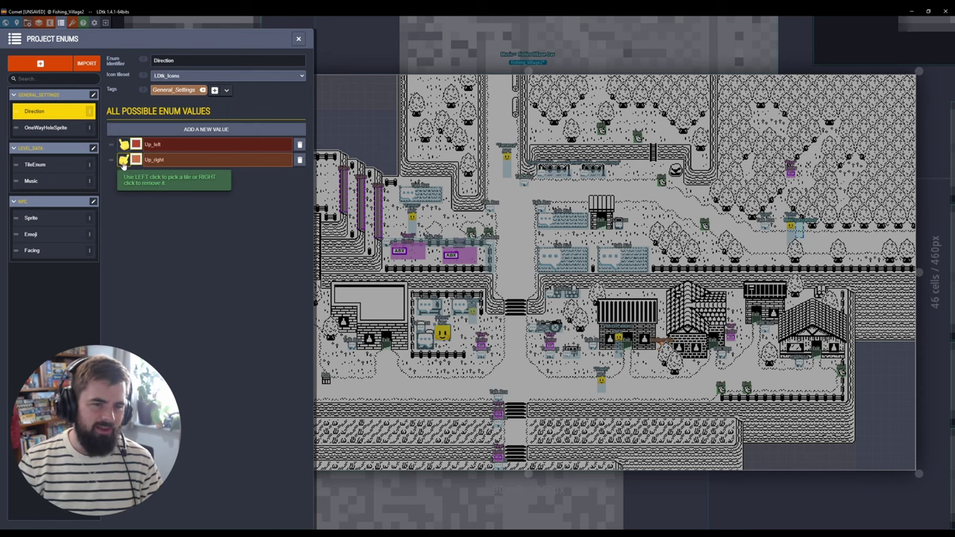
# - Select the Stairs entity on the rightmost staircase in Fishing_Village2 and check its Direction options
pyautogui.press('Escape')
pyautogui.scroll(5, 371, 210)
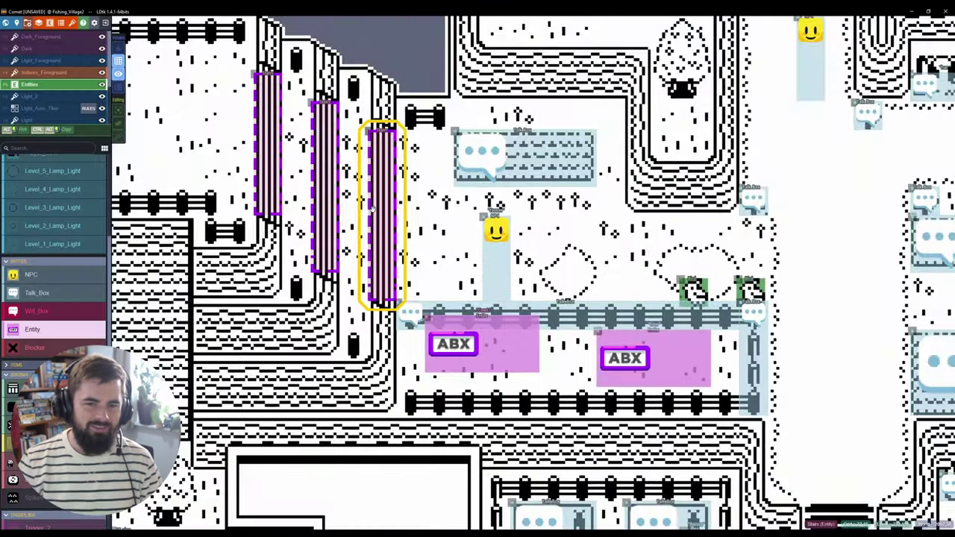
pyautogui.click(371, 211)
pyautogui.click(907, 312)
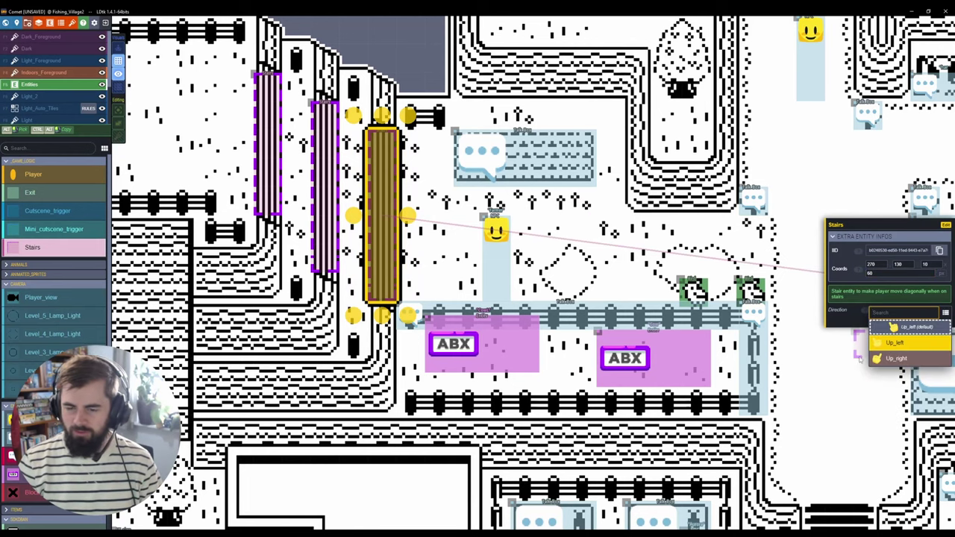
pyautogui.click(696, 257)
# - Select the NPC beside the house door in the lower village and check its Facing options
pyautogui.moveTo(750, 290); pyautogui.dragTo(275, 178, button='middle')
pyautogui.scroll(-4, 313, 172)
pyautogui.scroll(4, 490, 326)
pyautogui.scroll(-2, 491, 325)
pyautogui.click(493, 290)
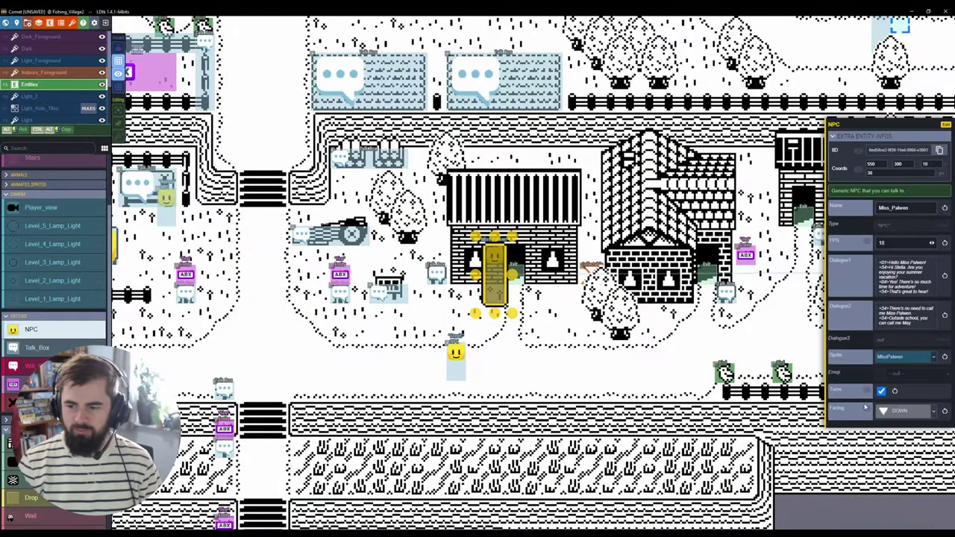
pyautogui.click(903, 411)
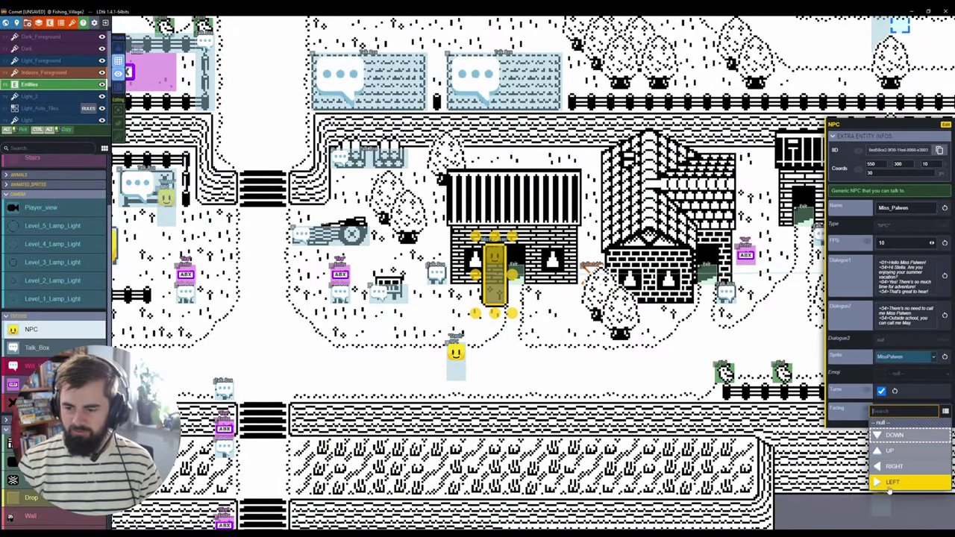
pyautogui.click(888, 485)
# - Review the values and icon tiles of the Facing and Emoji enums in the project enums
pyautogui.click(60, 23)
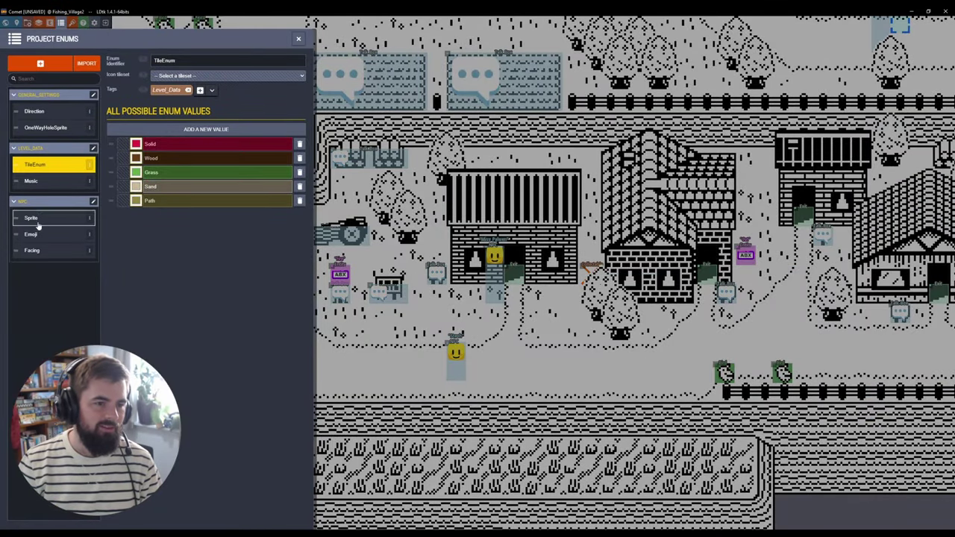
pyautogui.click(39, 252)
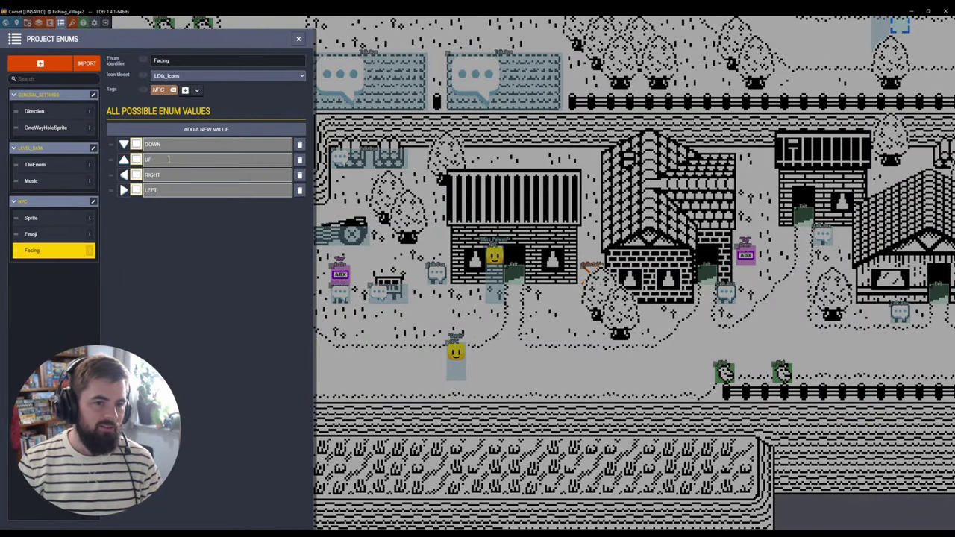
pyautogui.click(67, 234)
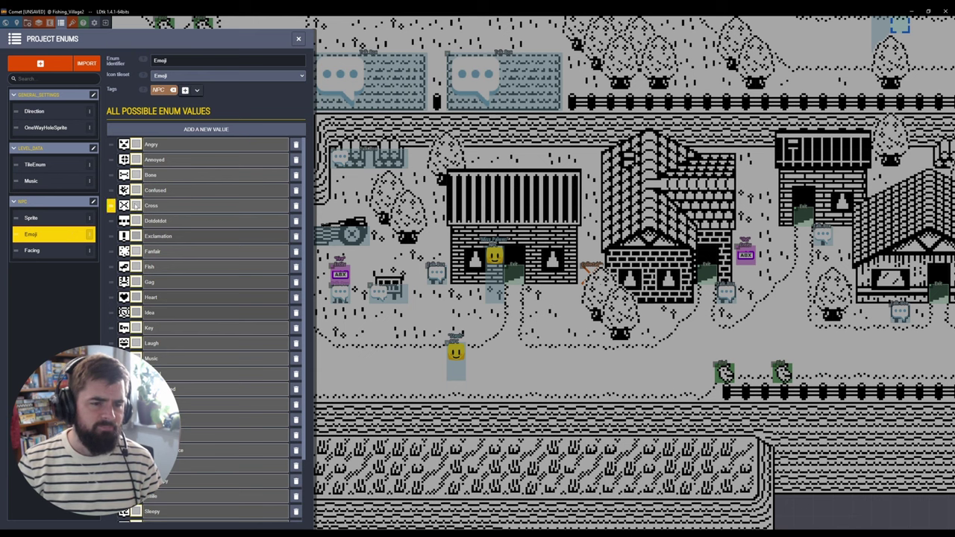
pyautogui.scroll(-2, 202, 418)
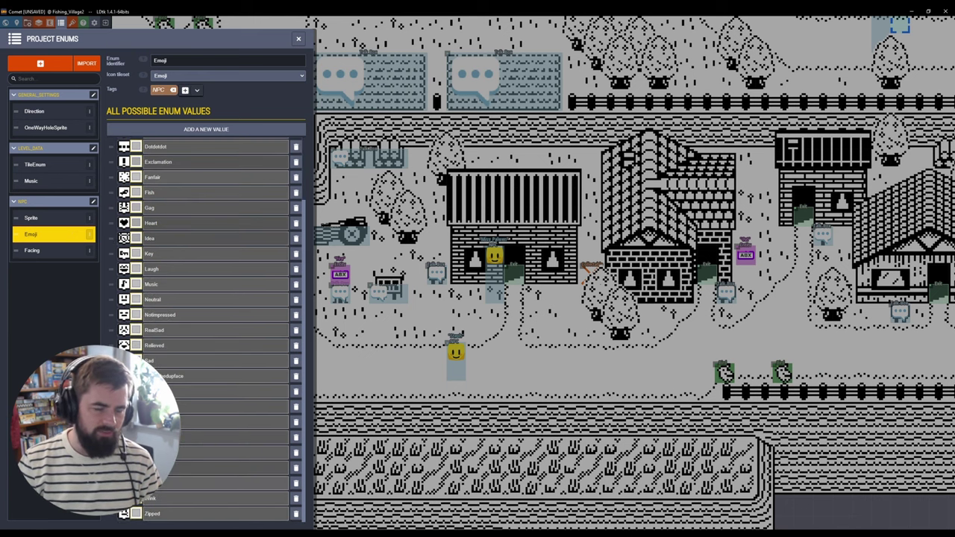
pyautogui.scroll(2, 149, 373)
# - Return to the NPC beside the house door and check the choices for its Emoji field
pyautogui.click(475, 274)
pyautogui.click(494, 268)
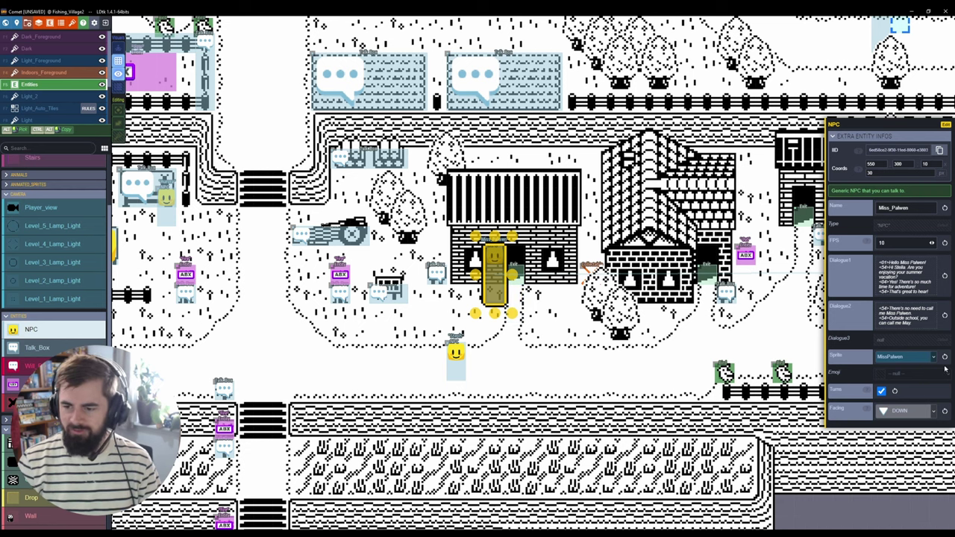
pyautogui.click(937, 373)
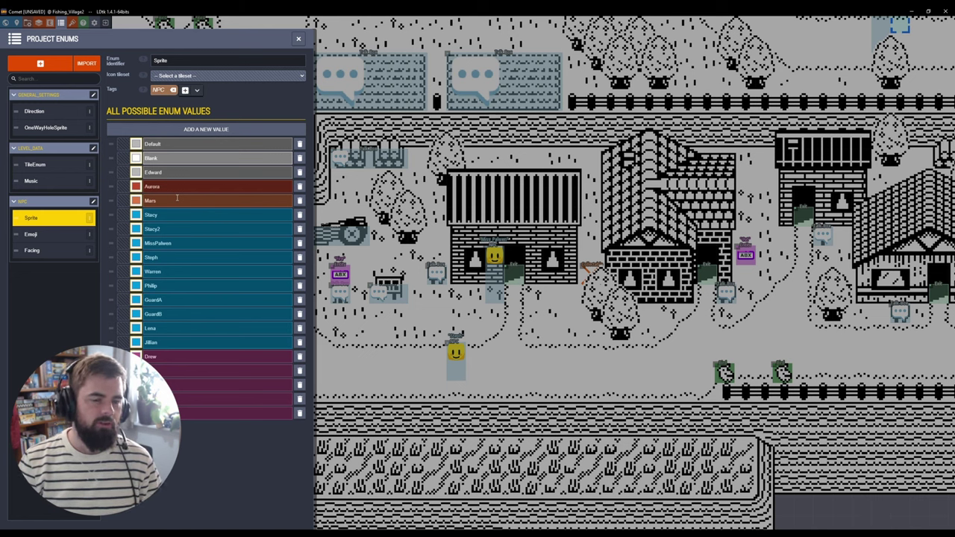
# - Review the enums grouped under General_Settings and Level_Data, including Direction and Music, and close the project enums
pyautogui.click(54, 127)
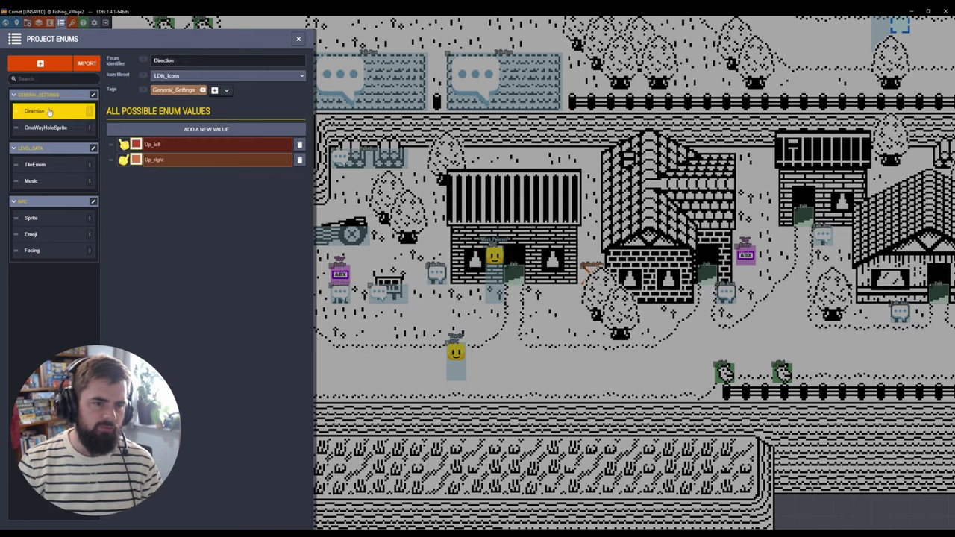
pyautogui.click(48, 171)
pyautogui.click(47, 181)
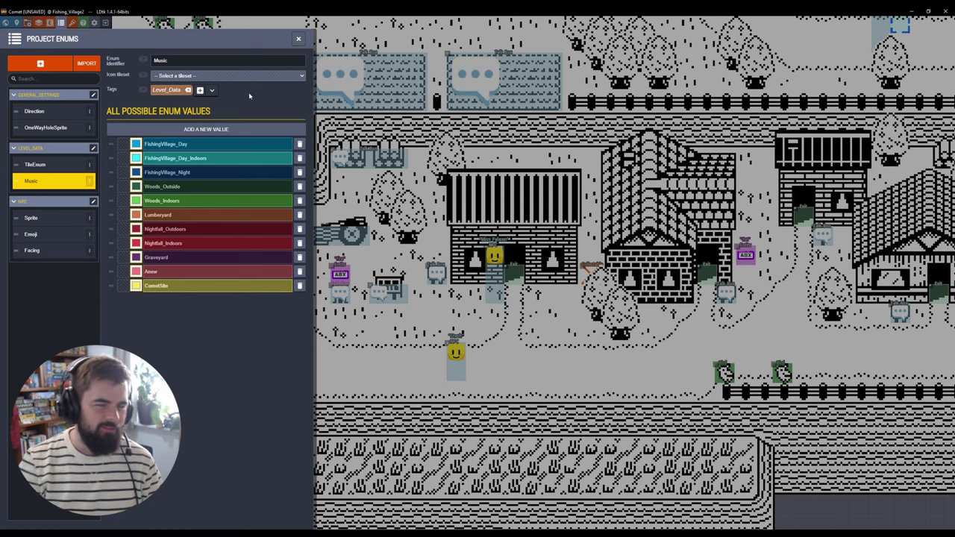
pyautogui.click(299, 40)
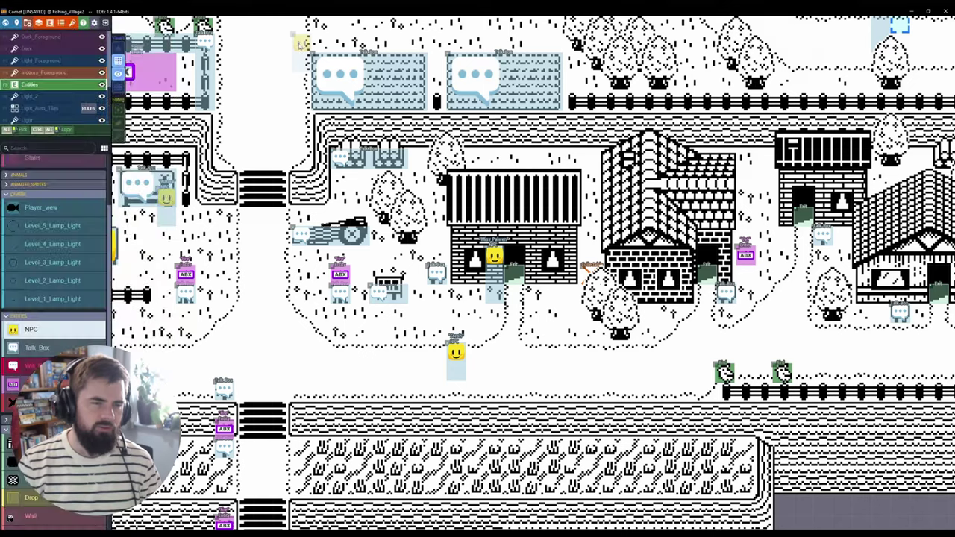
# - Add a new entity, set its editor visual to the LDtk_Icons tileset, and view the available icons without picking one
pyautogui.click(51, 26)
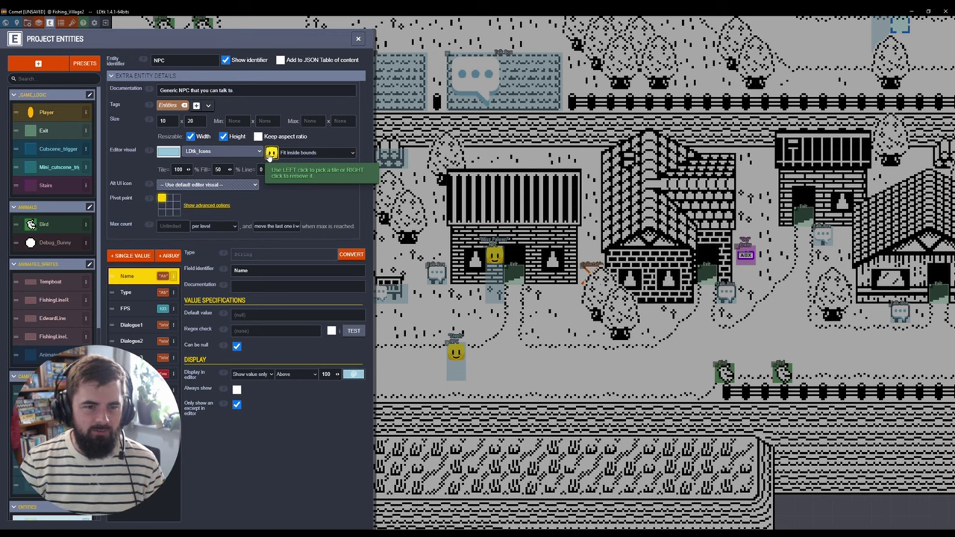
pyautogui.click(38, 63)
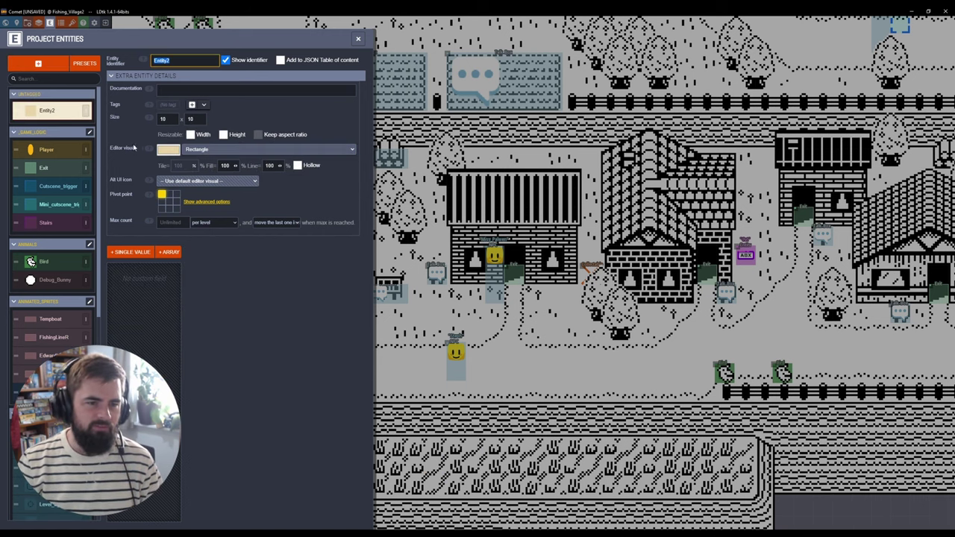
pyautogui.click(228, 151)
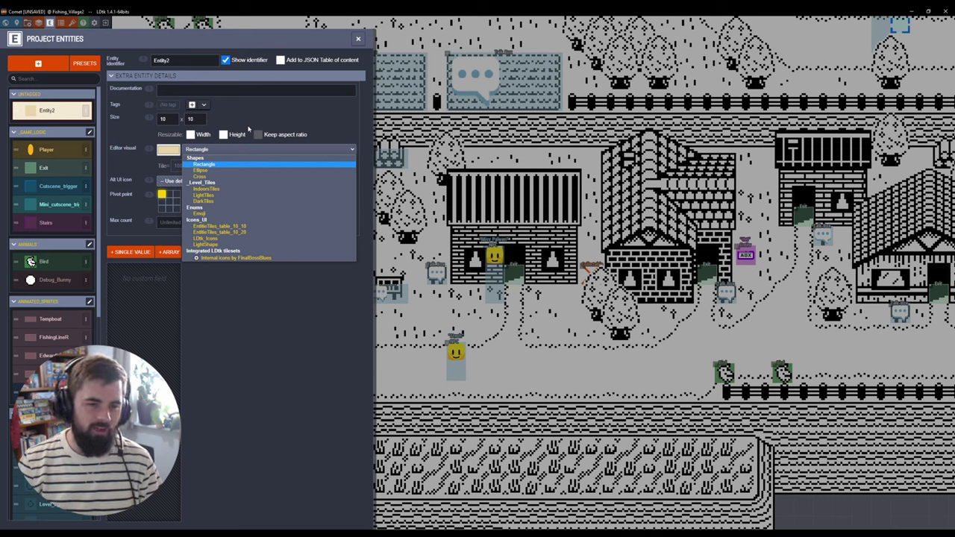
pyautogui.click(215, 239)
pyautogui.click(268, 154)
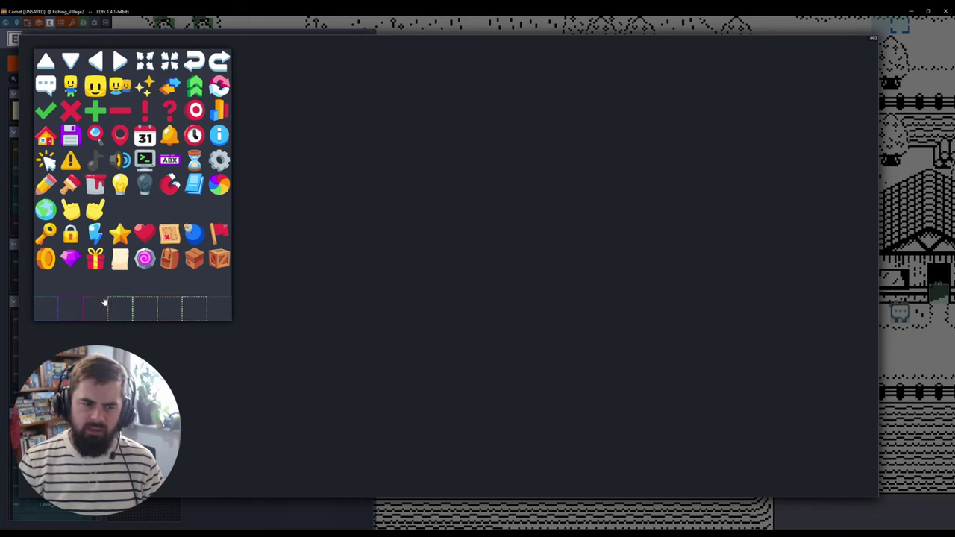
pyautogui.press('Escape')
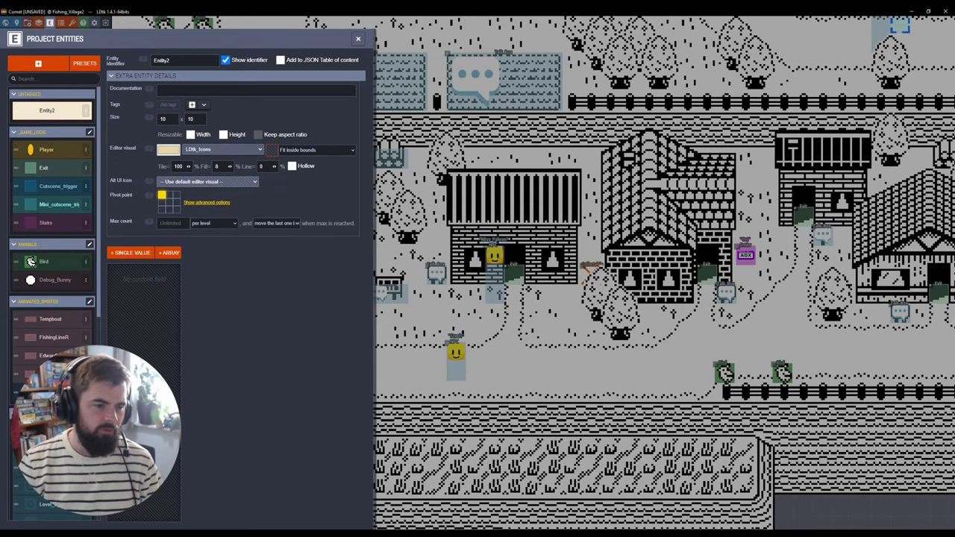
# - Collapse the Animated_Sprites and Animals groups and look through the project's entity list
pyautogui.click(45, 302)
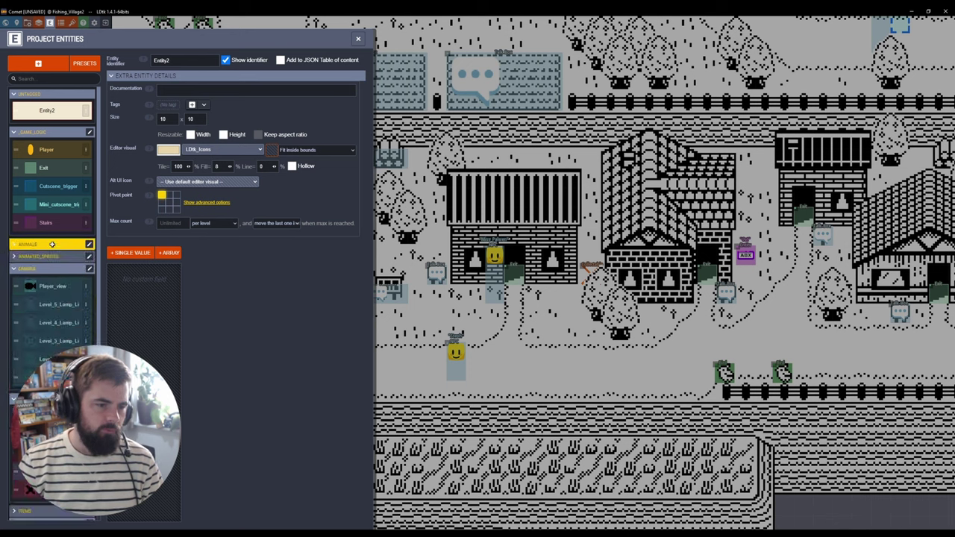
pyautogui.scroll(-3, 53, 298)
pyautogui.scroll(-1, 52, 299)
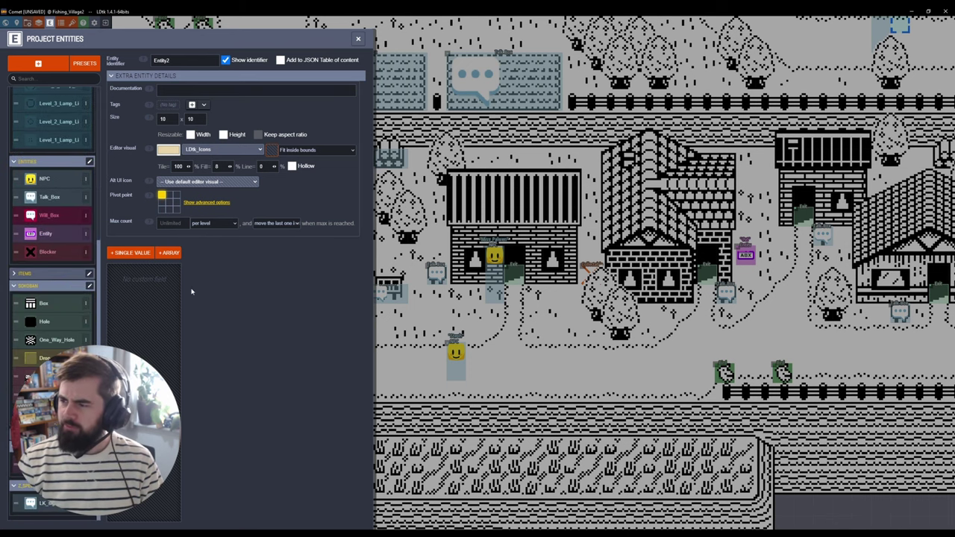
pyautogui.click(150, 223)
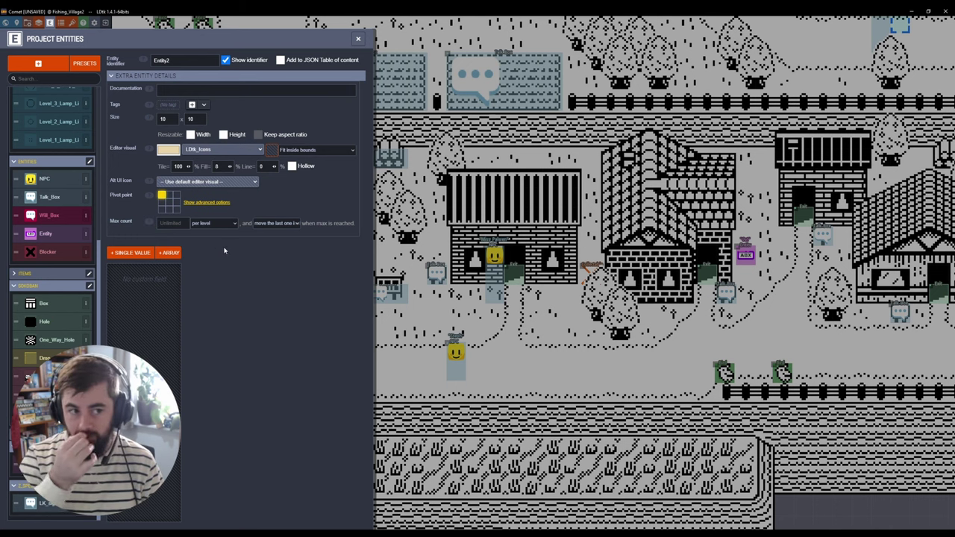
pyautogui.scroll(5, 52, 186)
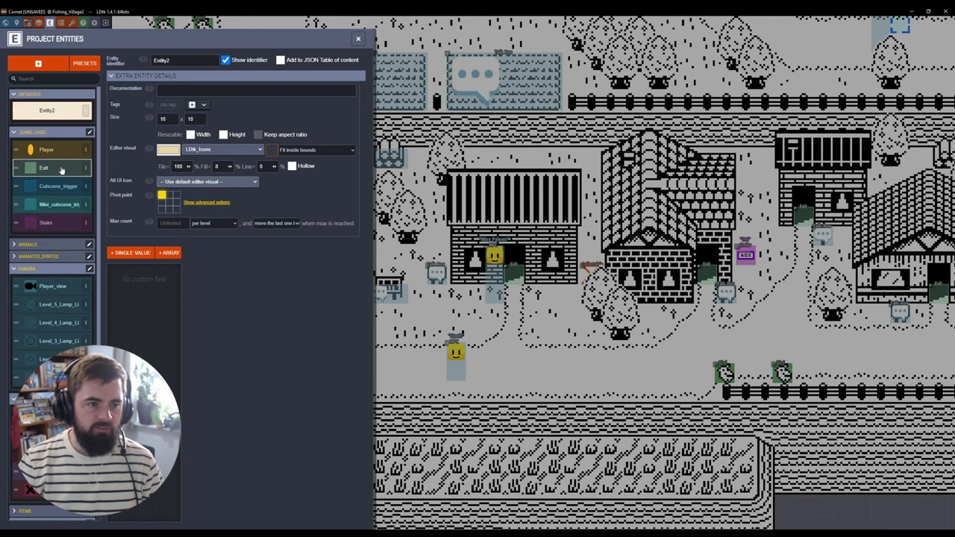
# - Review the Player entity's max count scope and overflow options, keeping "in the world" and "discard older ones"
pyautogui.click(56, 151)
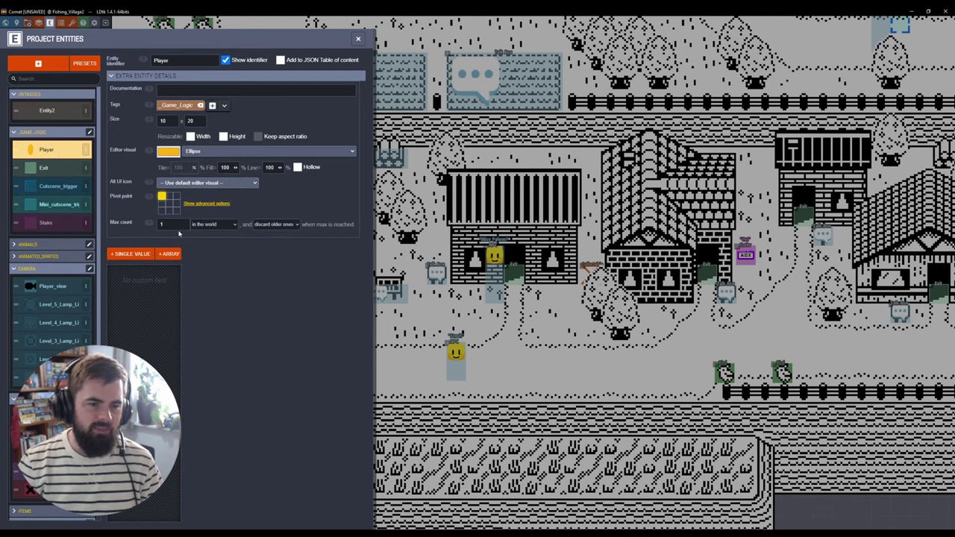
pyautogui.click(219, 223)
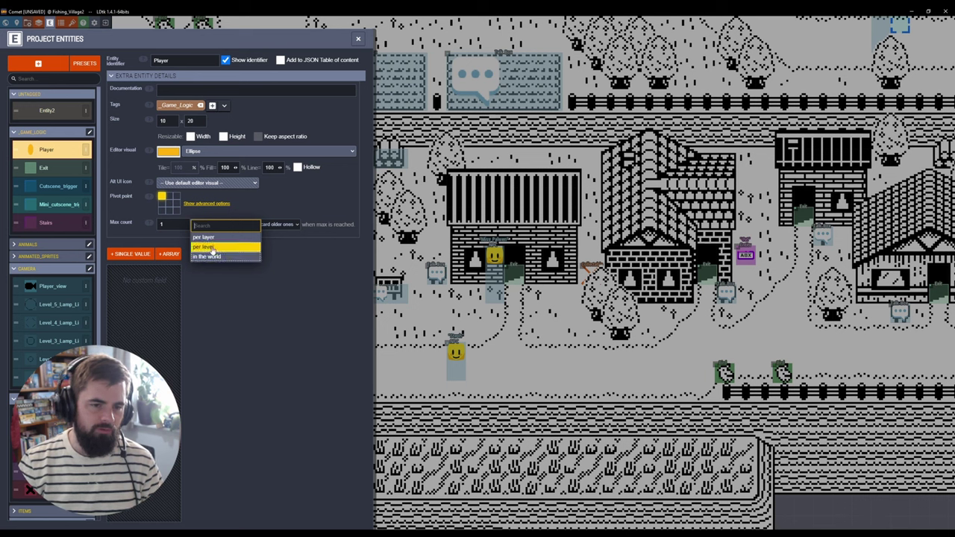
pyautogui.click(212, 256)
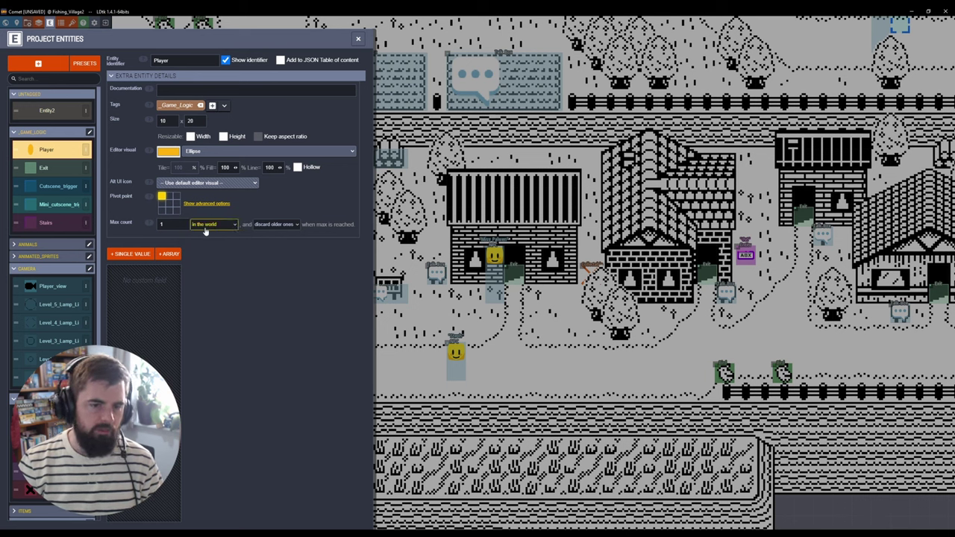
pyautogui.click(282, 225)
pyautogui.click(283, 237)
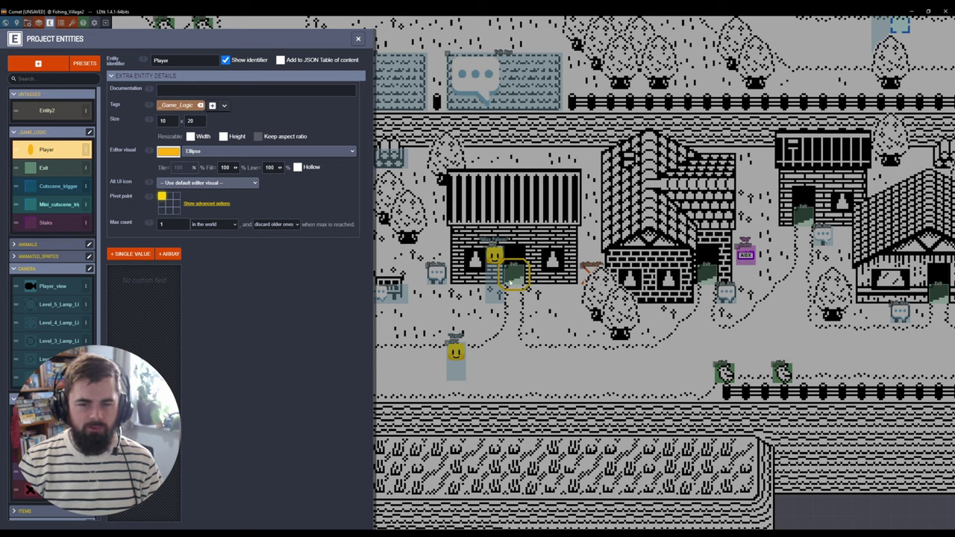
# - Compare the fill and outline opacity settings of the Exit and Player entities
pyautogui.click(46, 168)
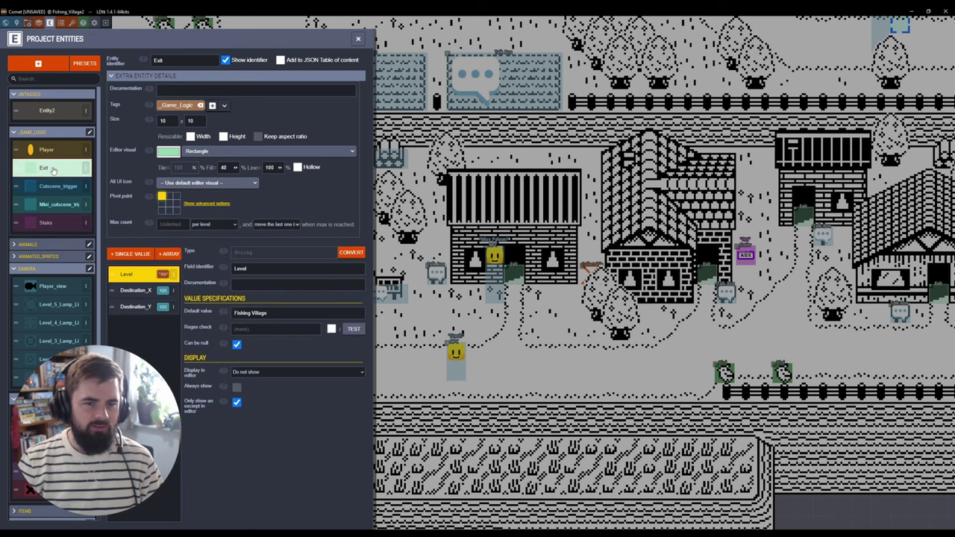
pyautogui.click(228, 167)
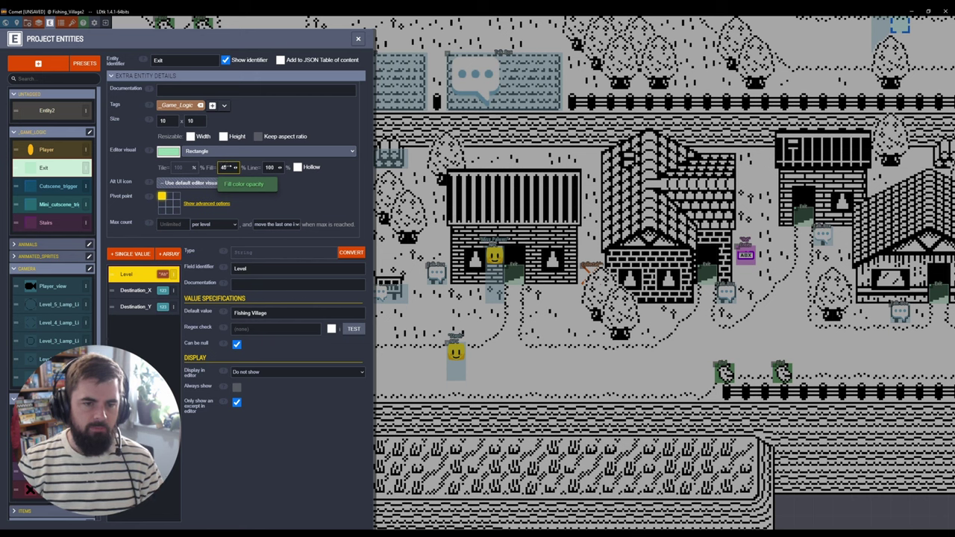
pyautogui.click(46, 149)
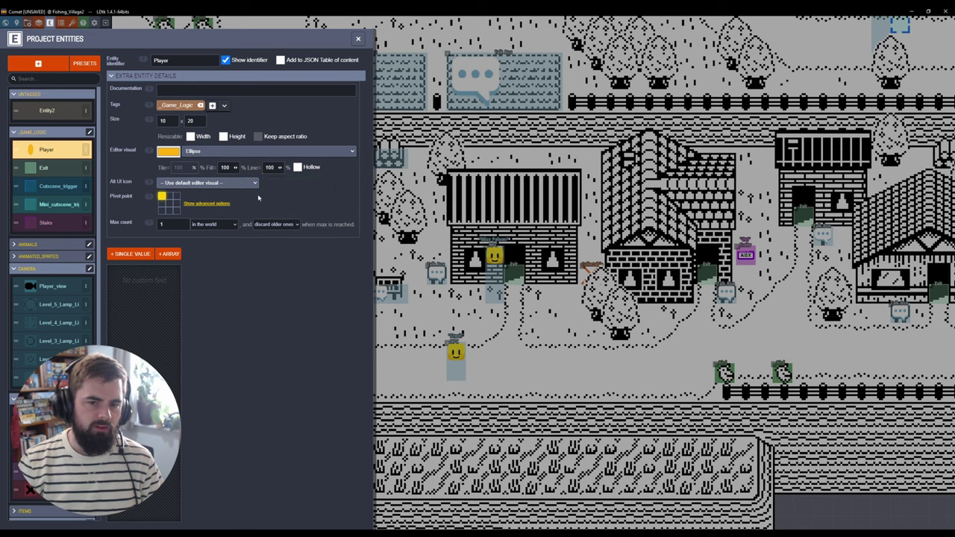
pyautogui.click(44, 167)
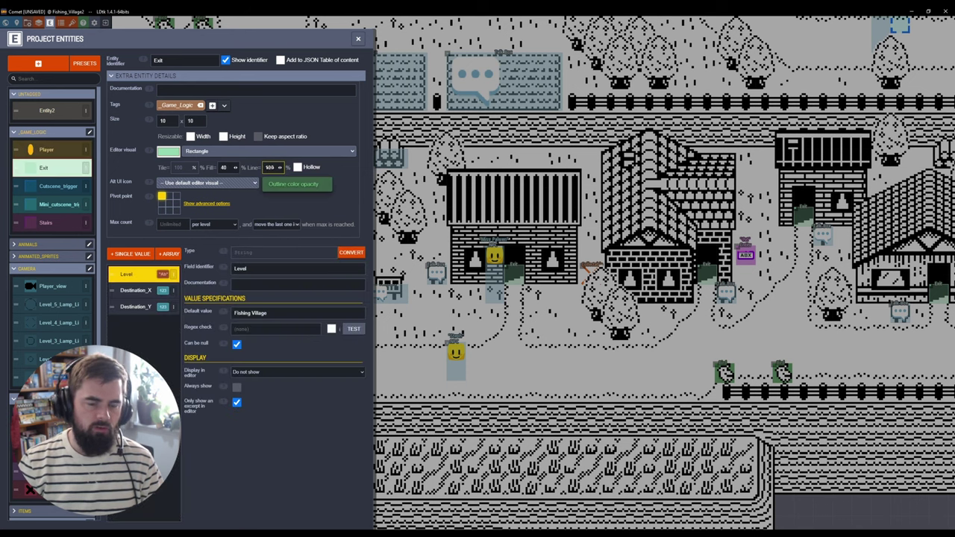
# - Try an outline opacity of 0% and the Hollow option on the Exit entity, restoring both settings
pyautogui.write('63')
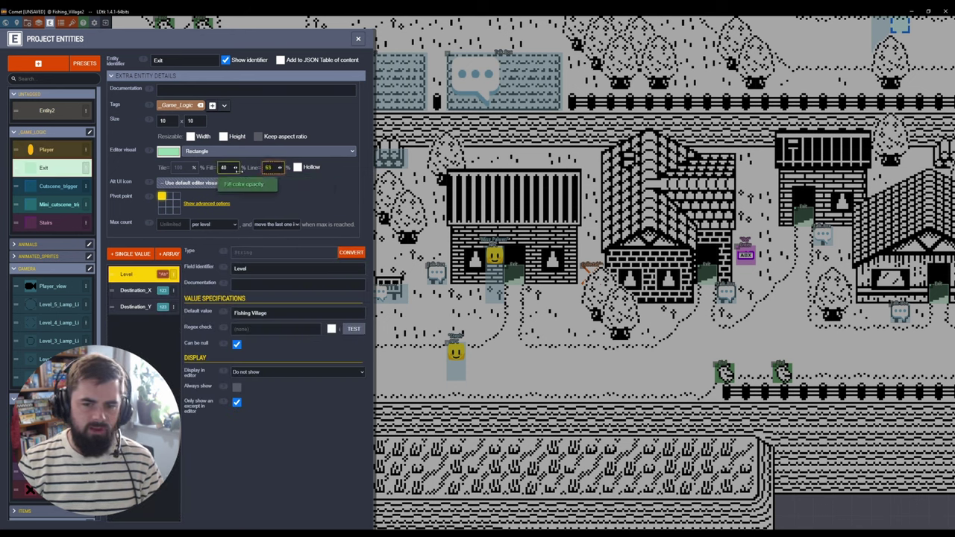
pyautogui.moveTo(273, 165); pyautogui.dragTo(190, 167)
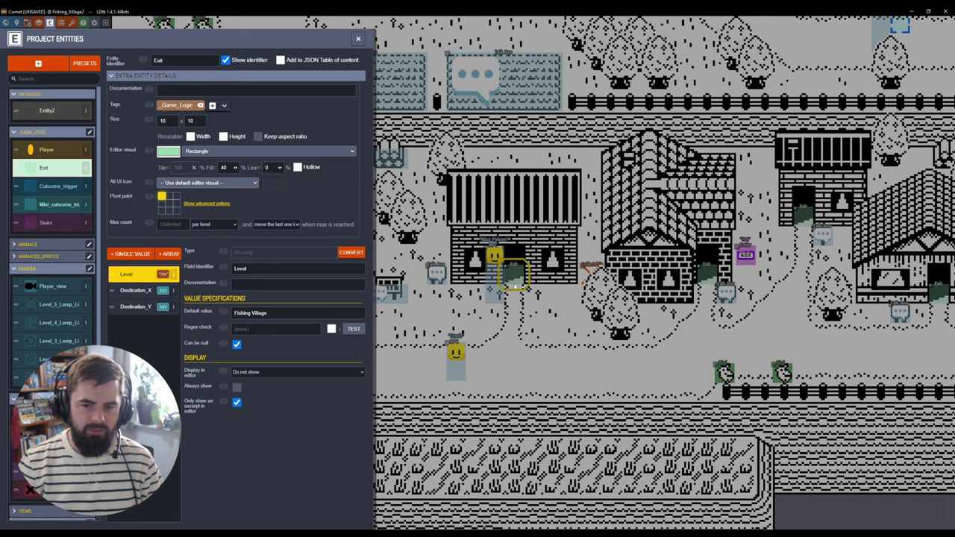
pyautogui.moveTo(270, 167); pyautogui.dragTo(391, 172)
pyautogui.click(302, 168)
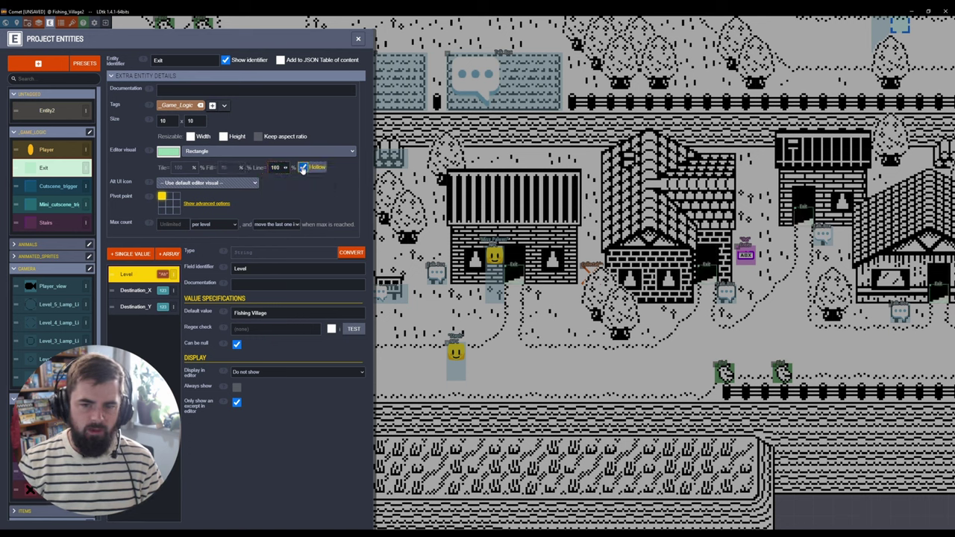
pyautogui.click(302, 168)
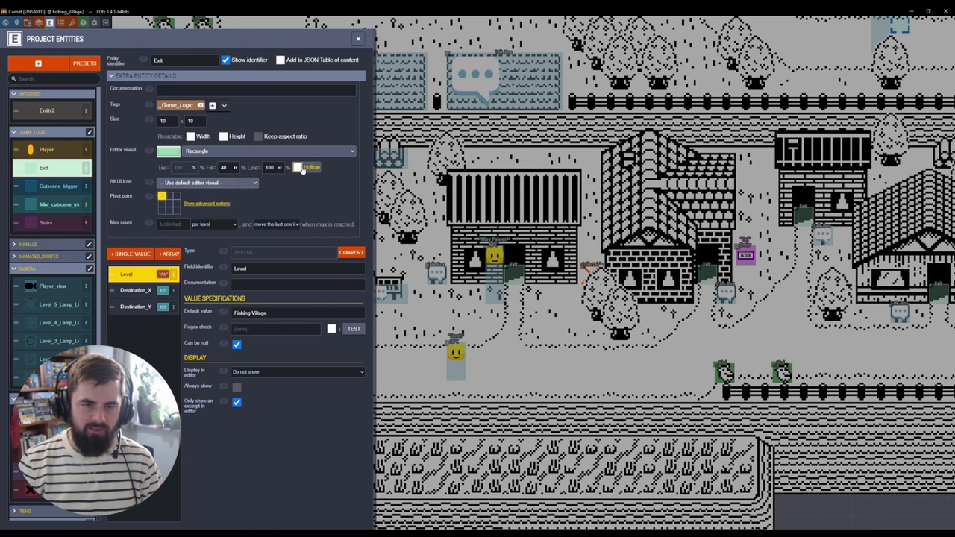
# - Set the Exit entity's fill opacity to 100%
pyautogui.moveTo(230, 168); pyautogui.dragTo(332, 179)
pyautogui.press('Return')
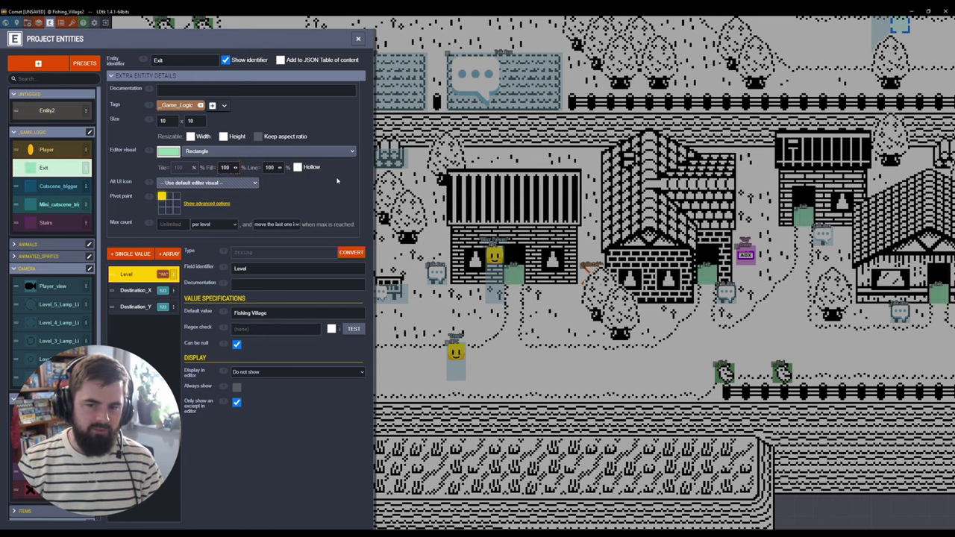
# - Set the Exit entity's fill opacity to 40%
pyautogui.moveTo(231, 168); pyautogui.dragTo(213, 170)
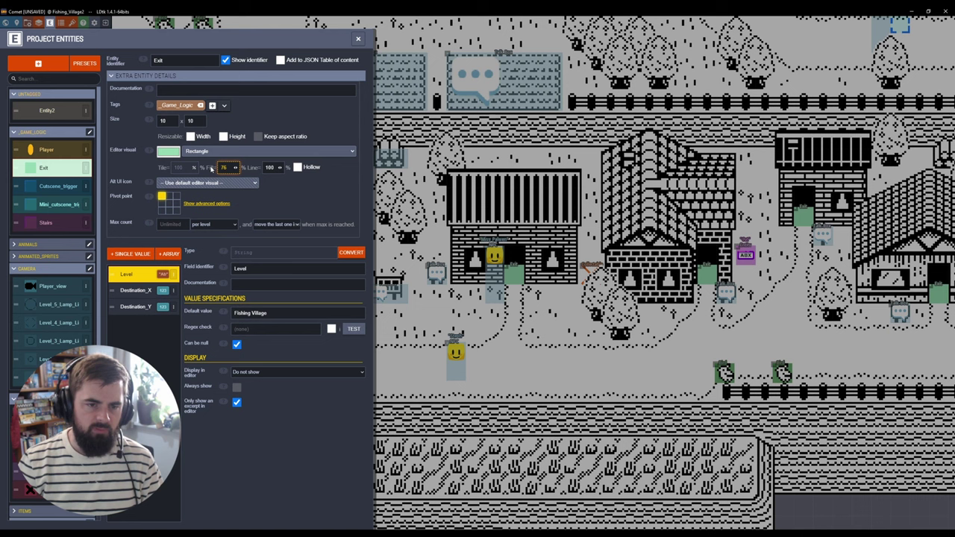
pyautogui.click(227, 168)
pyautogui.press('Tab')
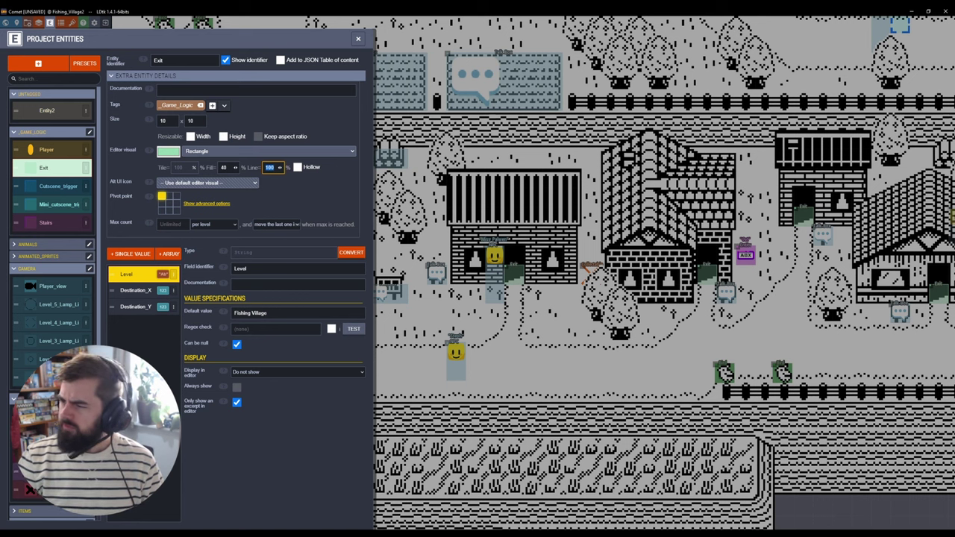
# - Review the single-value field types available for the Exit entity and the Pathing field settings of Debug_Bunny
pyautogui.click(133, 281)
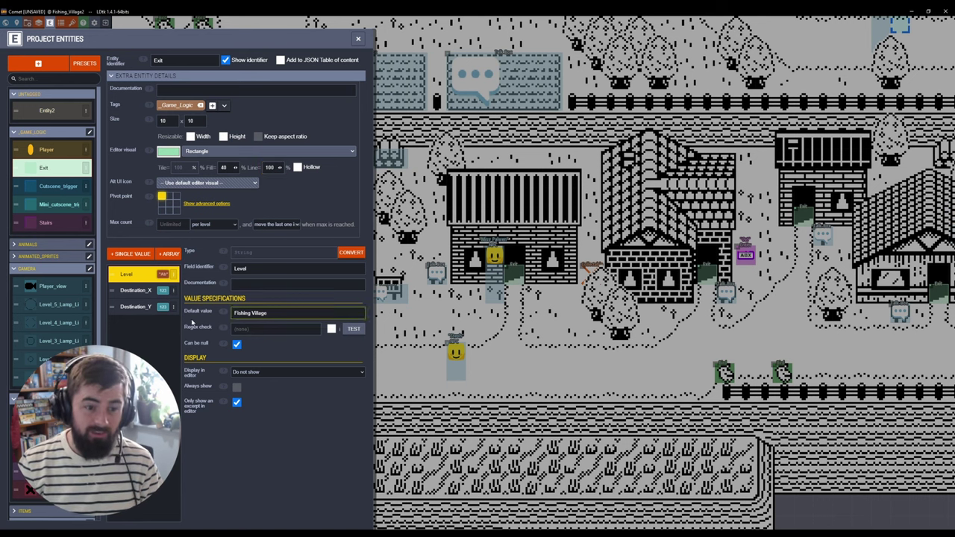
pyautogui.click(133, 254)
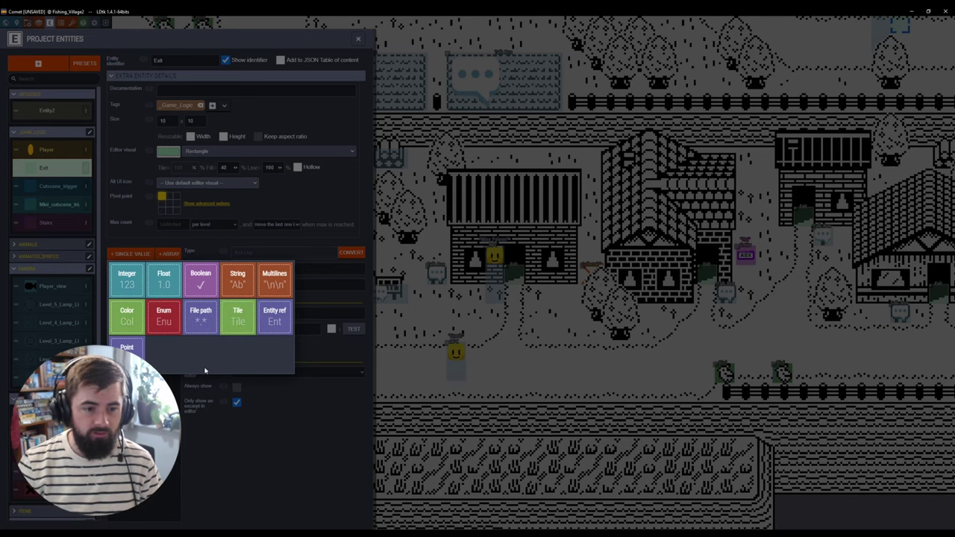
pyautogui.press('Escape')
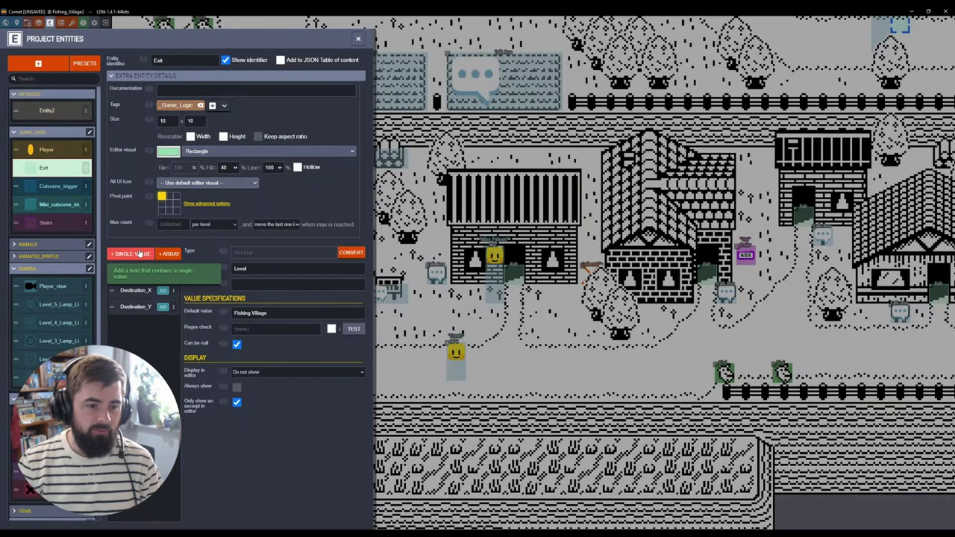
pyautogui.click(45, 245)
pyautogui.click(45, 279)
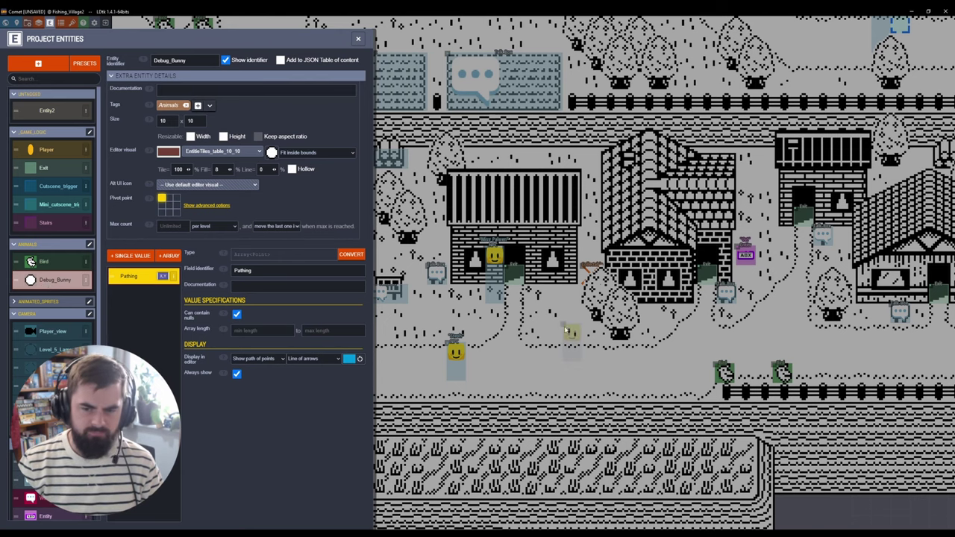
# - Open the Woods_Entrance2 level from the world view
pyautogui.press('Escape')
pyautogui.press('w')
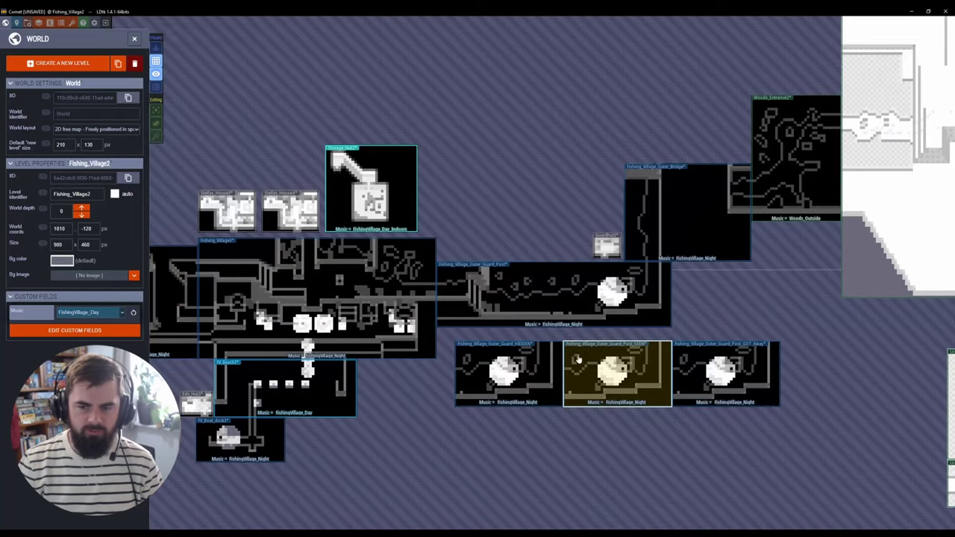
pyautogui.moveTo(721, 227); pyautogui.dragTo(444, 355, button='middle')
pyautogui.doubleClick(520, 305)
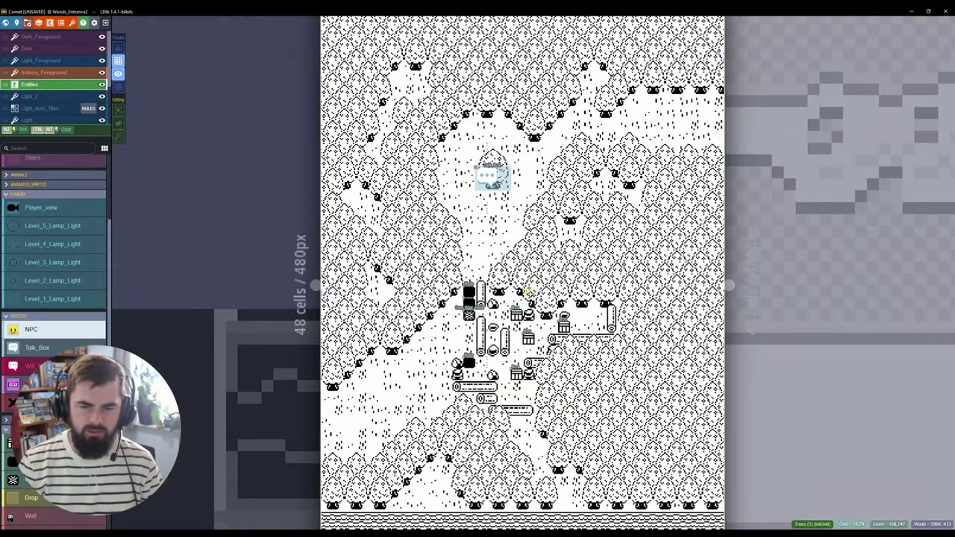
pyautogui.moveTo(561, 241); pyautogui.dragTo(518, 323, button='middle')
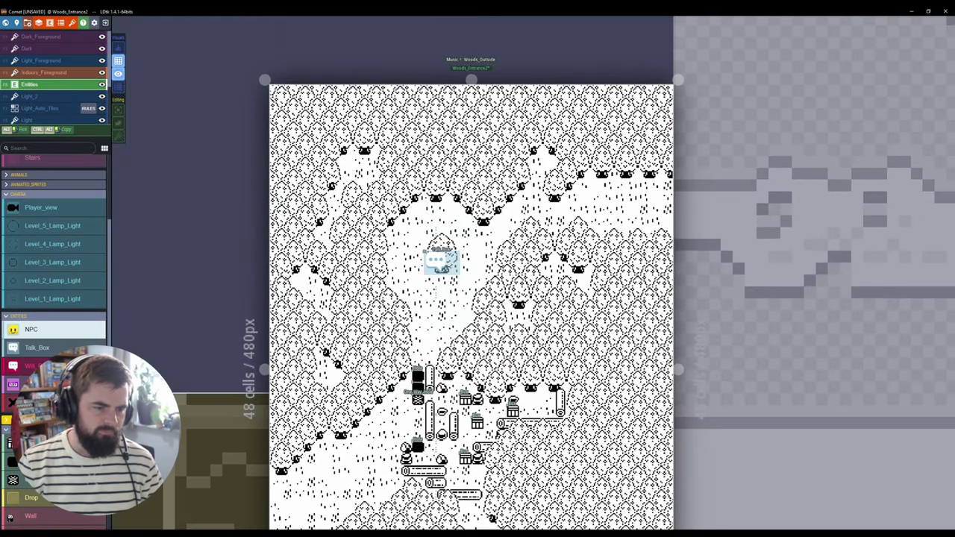
# - Place a Debug_Bunny entity at 290, 100 on the open path in the upper part of the woods
pyautogui.click(37, 176)
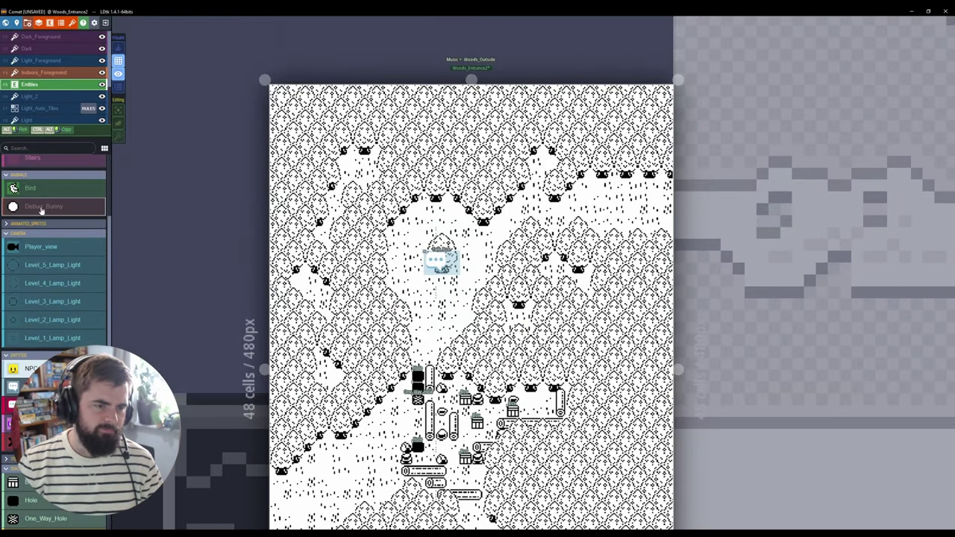
pyautogui.click(618, 206)
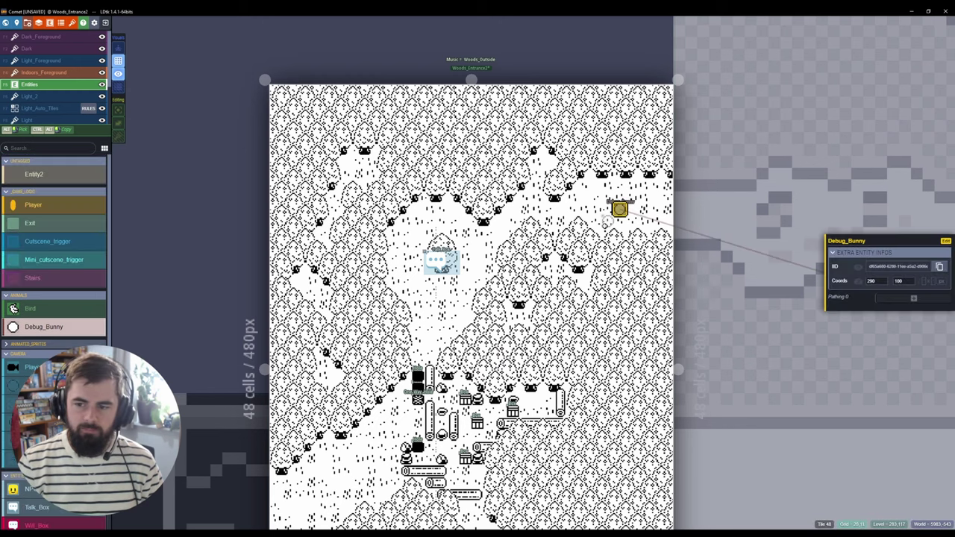
pyautogui.scroll(2, 605, 218)
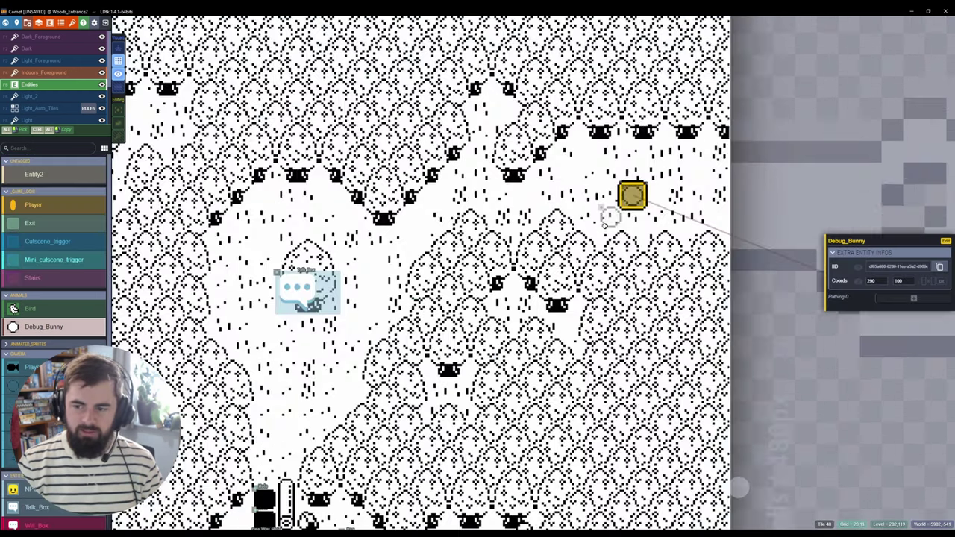
# - Draw an 11-point Pathing route for the Debug_Bunny that follows the path and loops around the Talk_Box
pyautogui.click(902, 299)
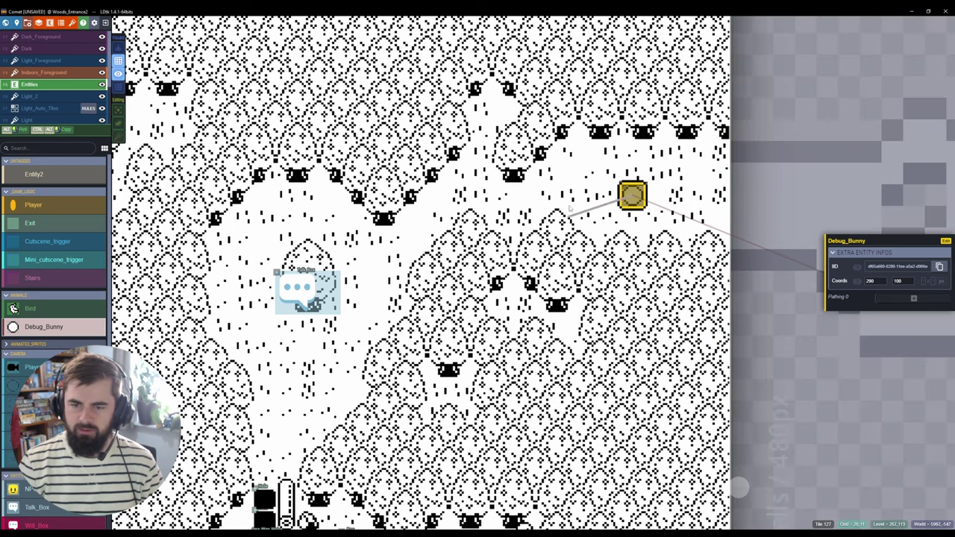
pyautogui.click(543, 206)
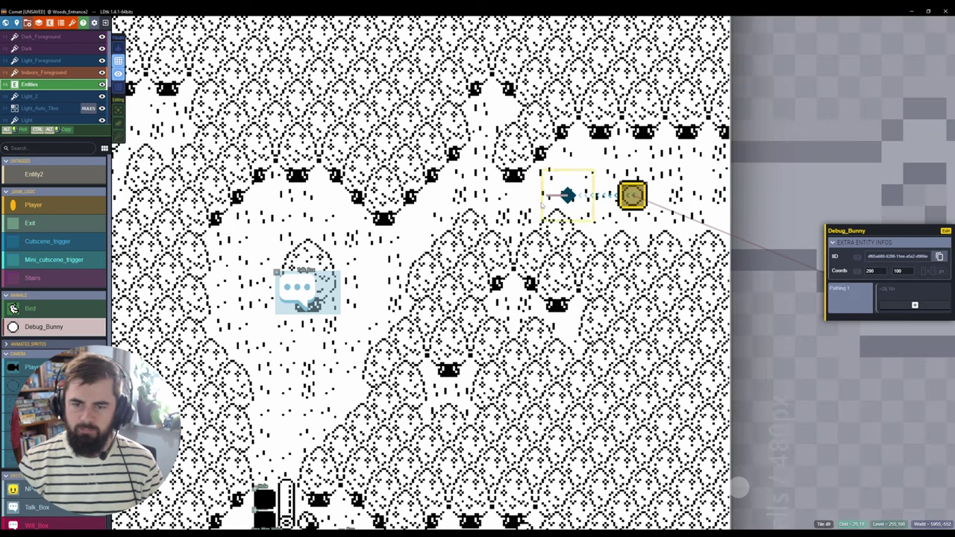
pyautogui.click(481, 174)
pyautogui.click(438, 217)
pyautogui.click(350, 238)
pyautogui.click(285, 217)
pyautogui.click(243, 260)
pyautogui.click(242, 347)
pyautogui.click(287, 368)
pyautogui.click(373, 302)
pyautogui.click(395, 238)
pyautogui.click(308, 217)
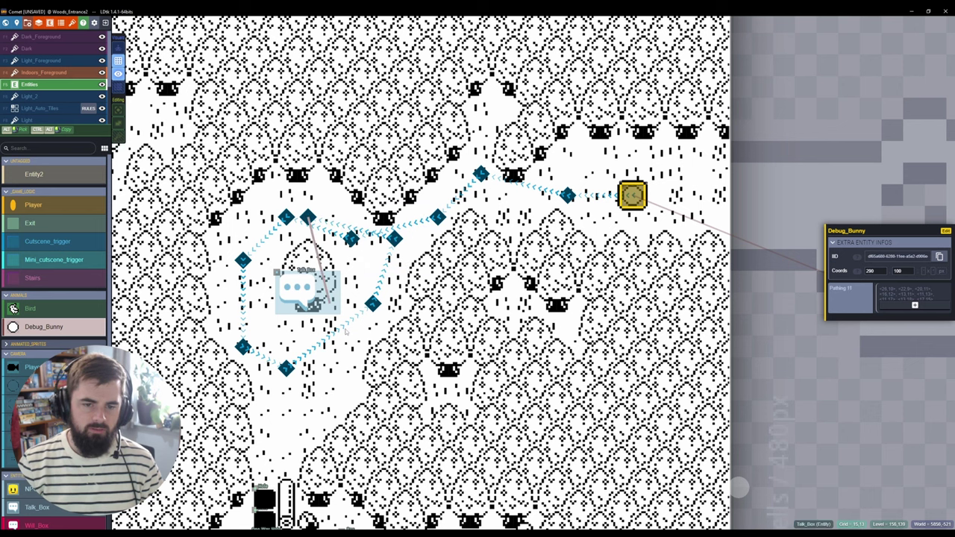
# - Undo the last two path points and delete the Debug_Bunny from the level
pyautogui.hotkey('ctrl', 'z')
pyautogui.hotkey('ctrl', 'z')
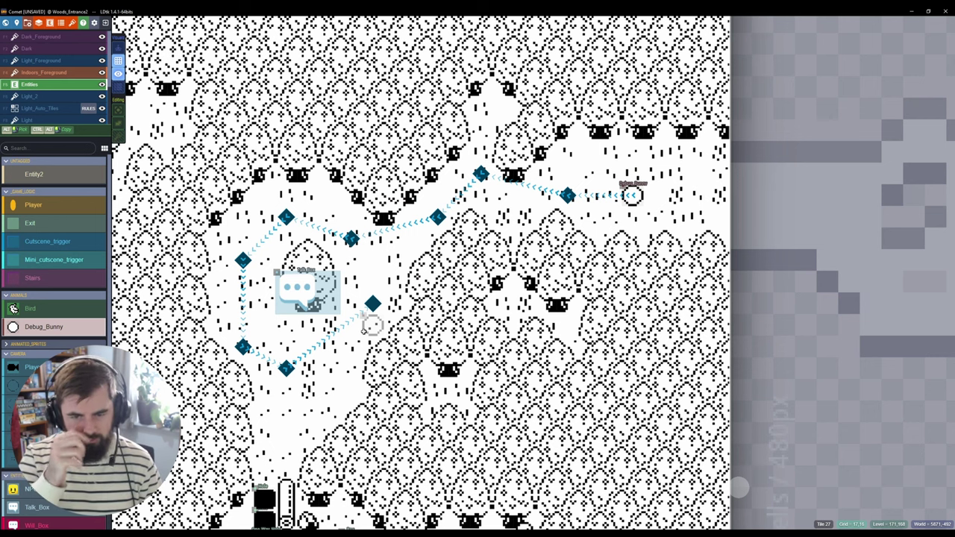
pyautogui.click(631, 195)
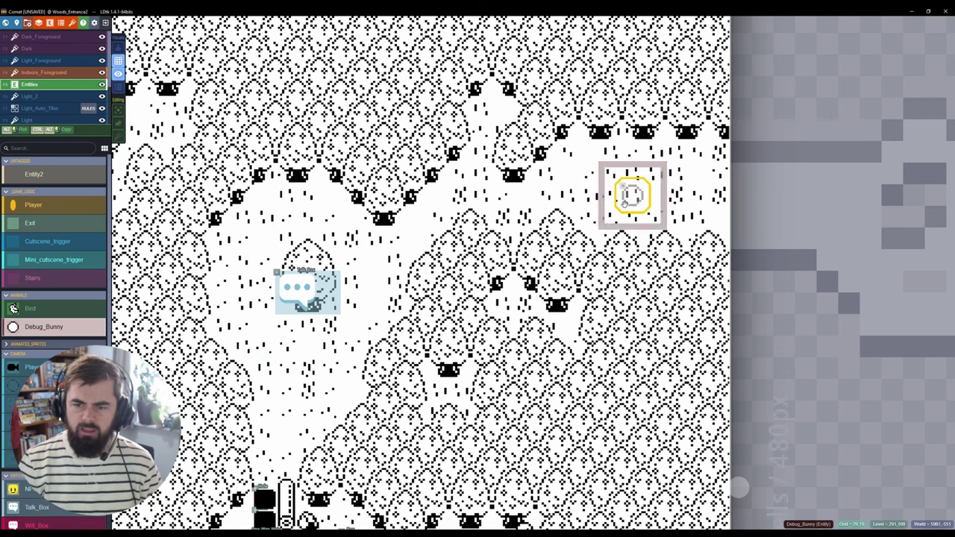
pyautogui.rightClick(624, 204)
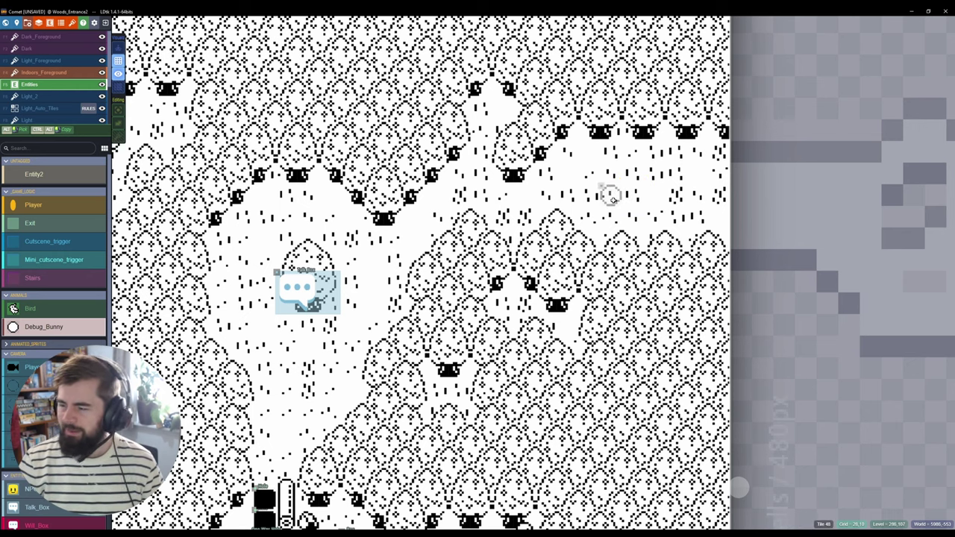
# - Pick the existing One_Way_Hole entity and place two more on the upper path at 270, 100 and 290, 100
pyautogui.moveTo(285, 367); pyautogui.dragTo(487, 274, button='middle')
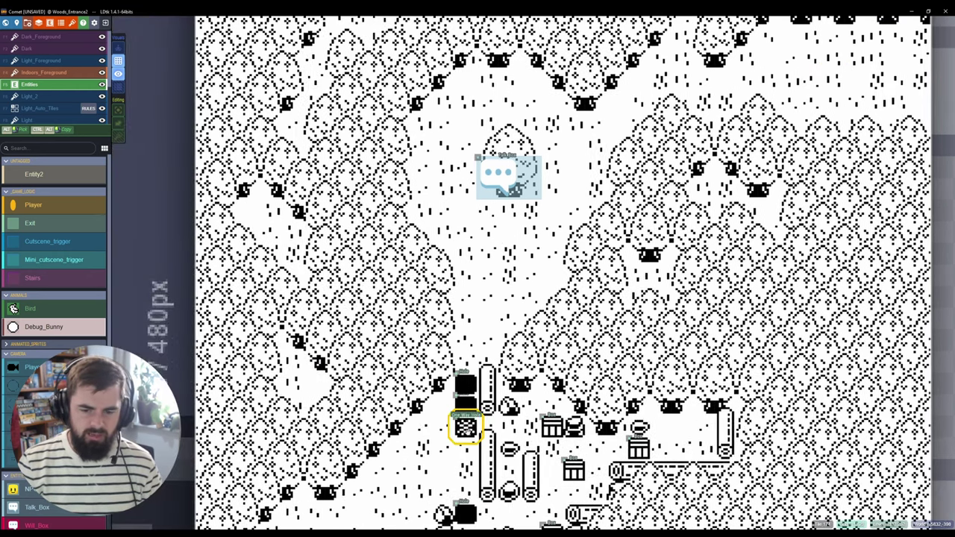
pyautogui.click(465, 425)
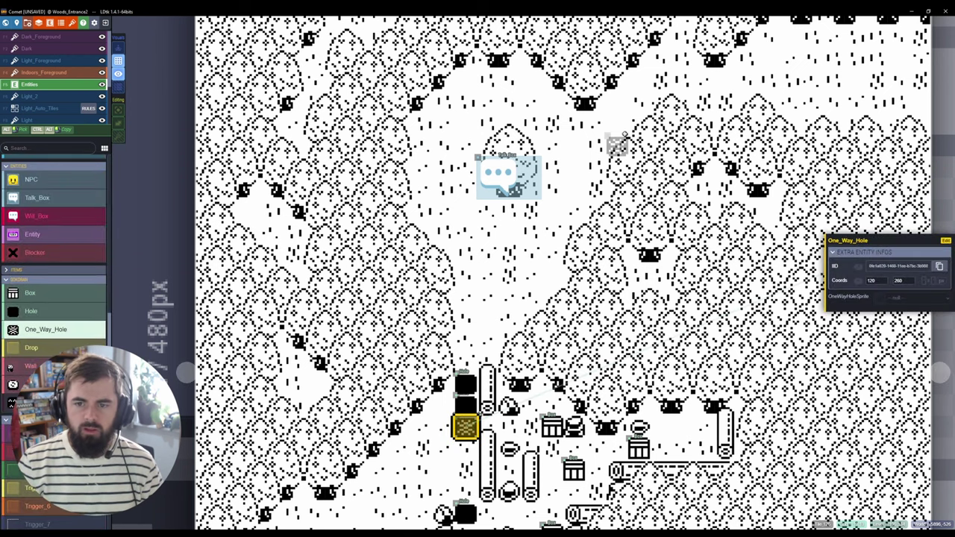
pyautogui.click(791, 80)
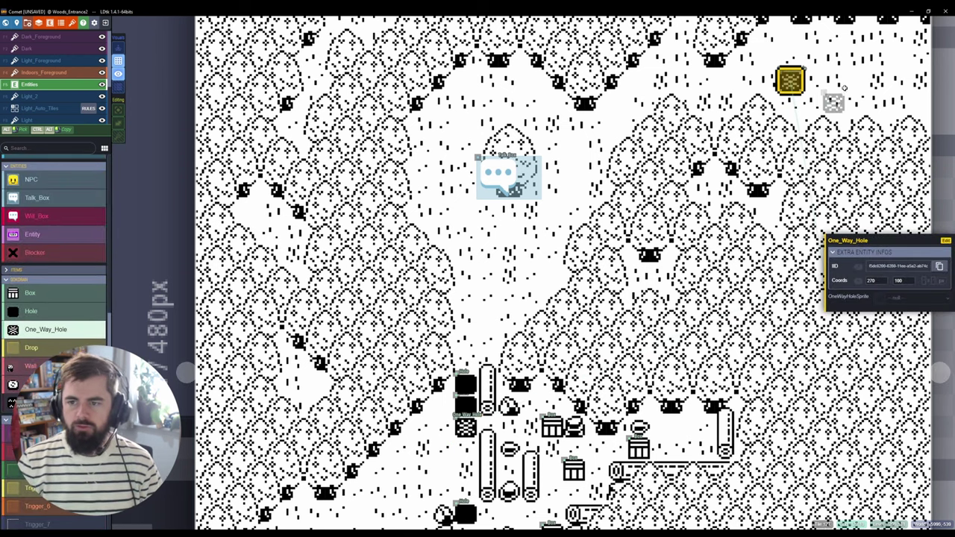
pyautogui.click(834, 81)
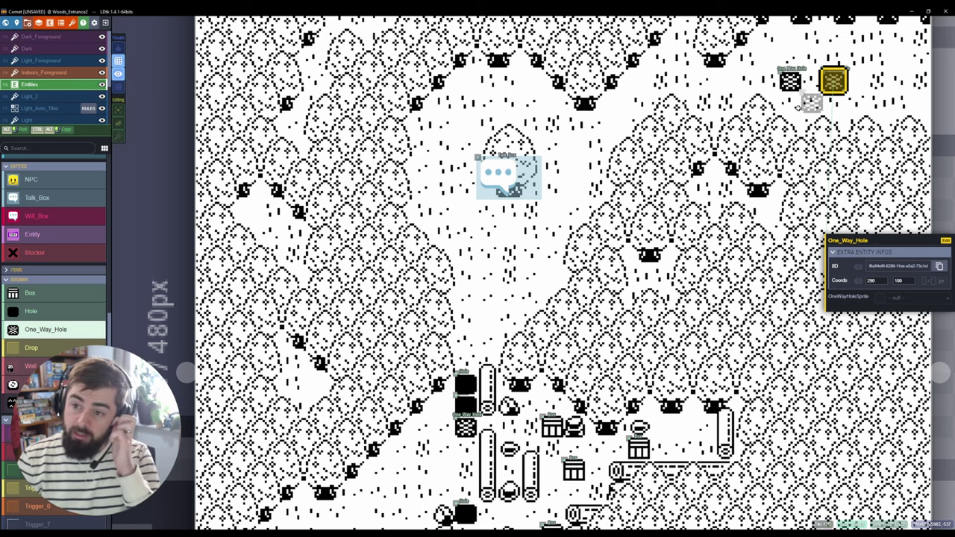
pyautogui.moveTo(812, 80); pyautogui.dragTo(722, 174, button='middle')
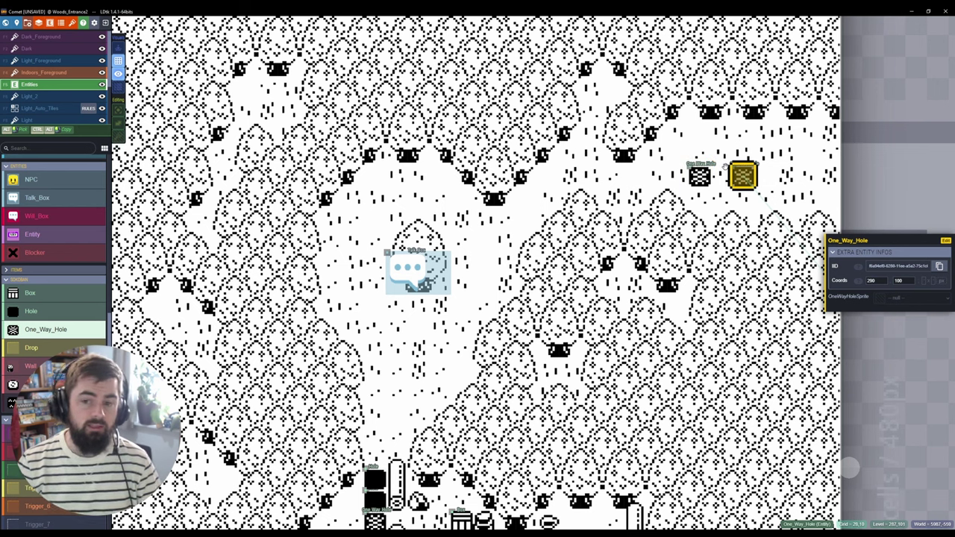
# - Place a third One_Way_Hole on the upper path at 250, 100
pyautogui.click(50, 23)
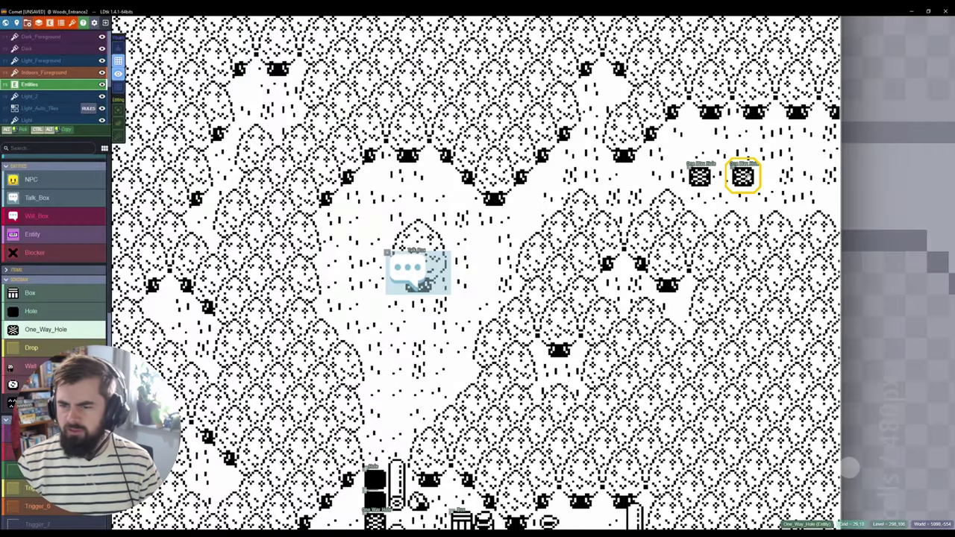
pyautogui.click(743, 176)
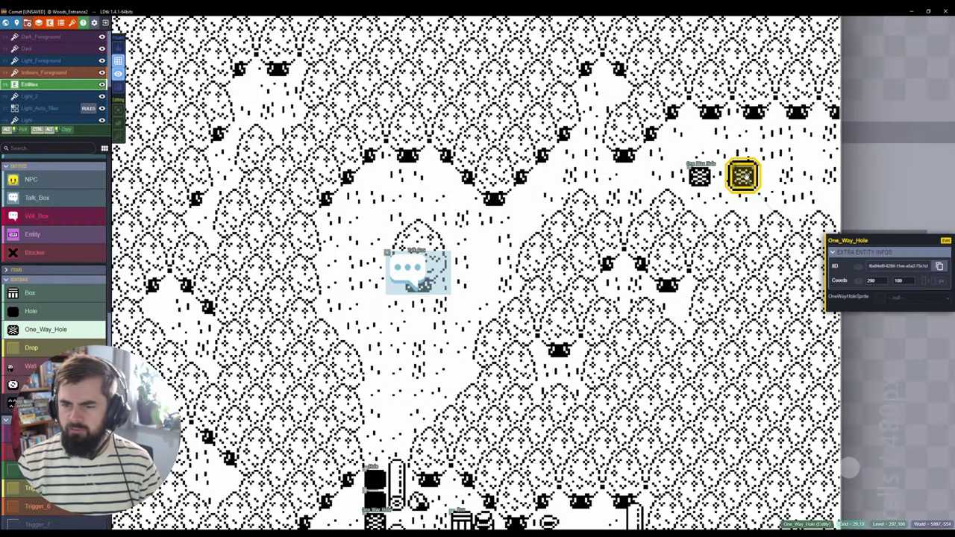
pyautogui.click(655, 178)
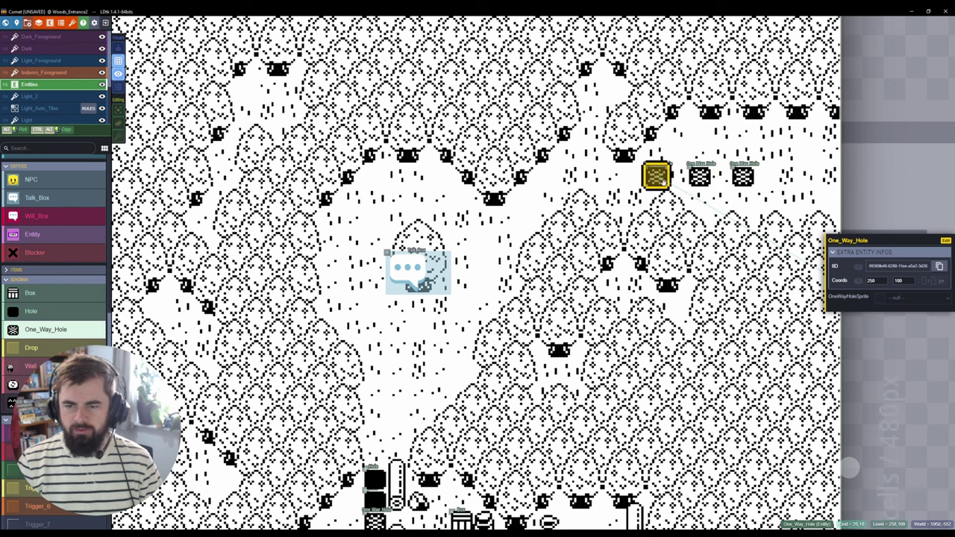
# - Set the OneWayHoleSprite of the middle One_Way_Hole to OnewayHole_Slats
pyautogui.click(699, 176)
pyautogui.click(903, 297)
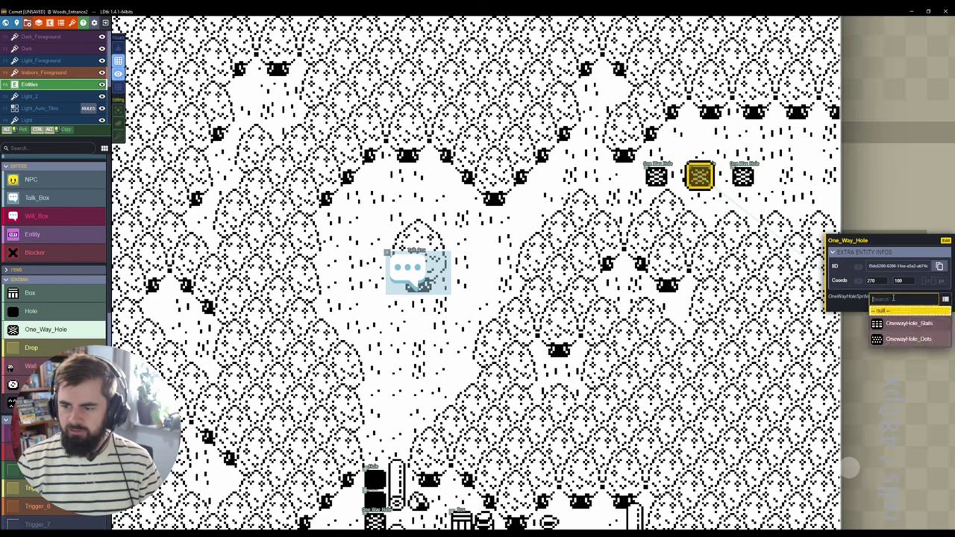
pyautogui.click(892, 326)
# - Set the OneWayHoleSprite of the hole at 290, 100 to OnewayHole_Dots, and erase all three holes on the upper path
pyautogui.click(743, 181)
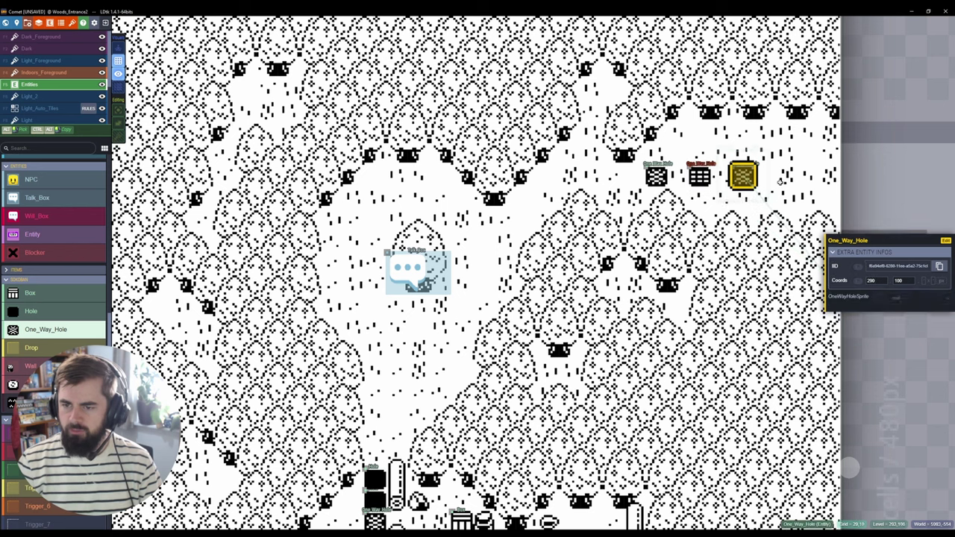
pyautogui.click(893, 300)
pyautogui.click(898, 339)
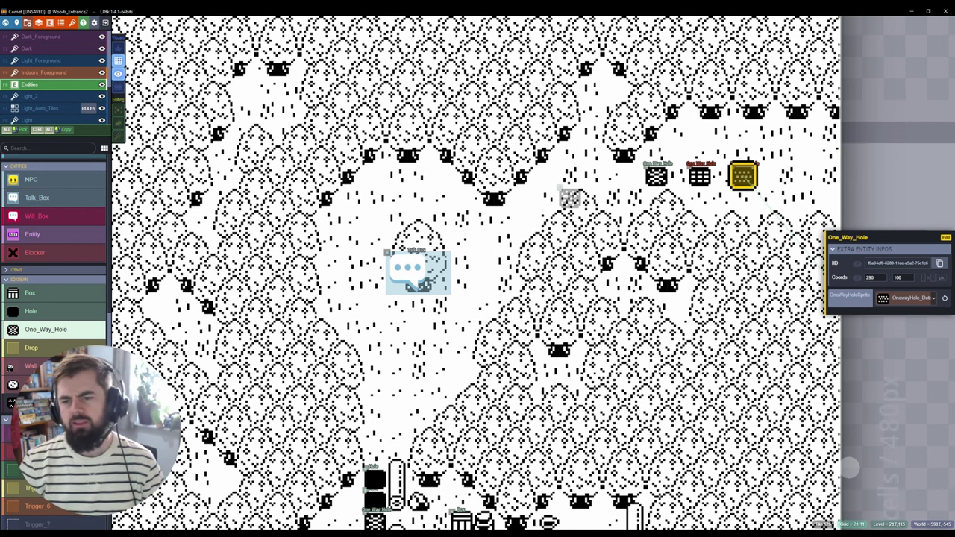
pyautogui.moveTo(744, 177); pyautogui.dragTo(649, 176, button='right')
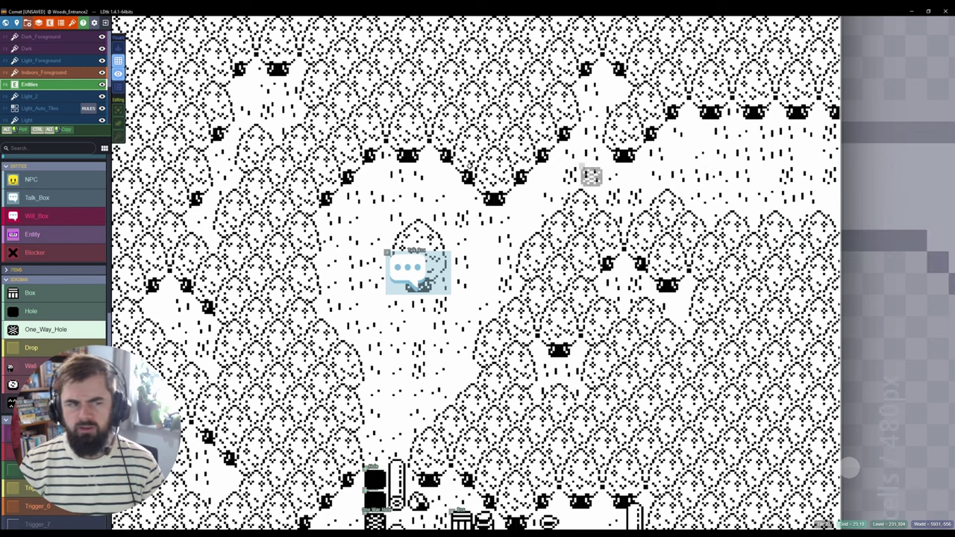
# - Review the project entity definitions of One_Way_Hole, Trigger_2, Cutscene_trigger and Stairs
pyautogui.click(50, 22)
pyautogui.scroll(-4, 68, 282)
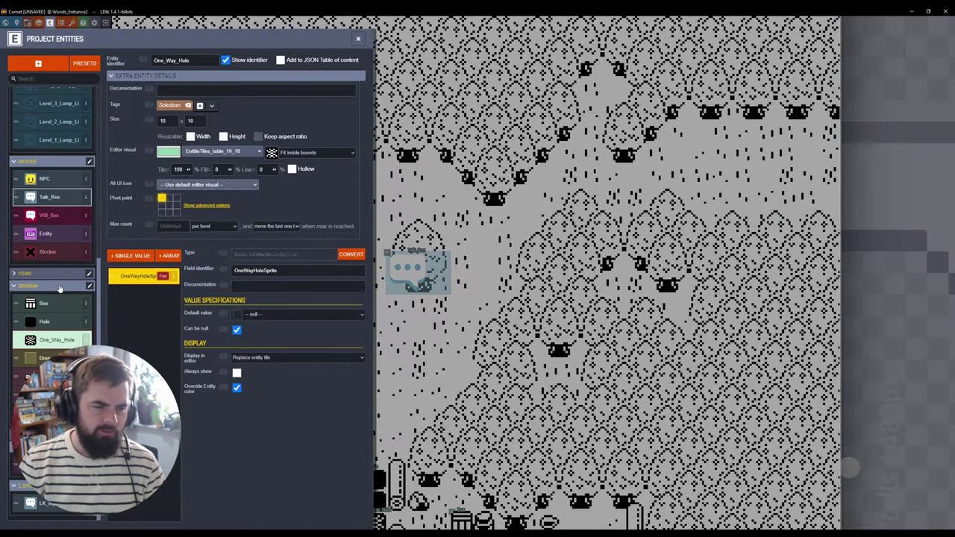
pyautogui.click(52, 396)
pyautogui.scroll(4, 51, 285)
pyautogui.scroll(1, 51, 284)
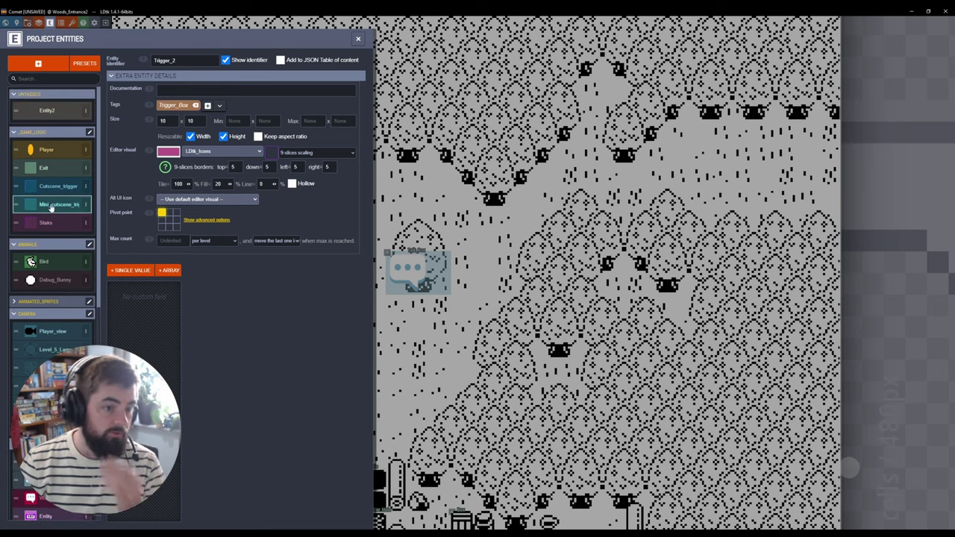
pyautogui.click(45, 192)
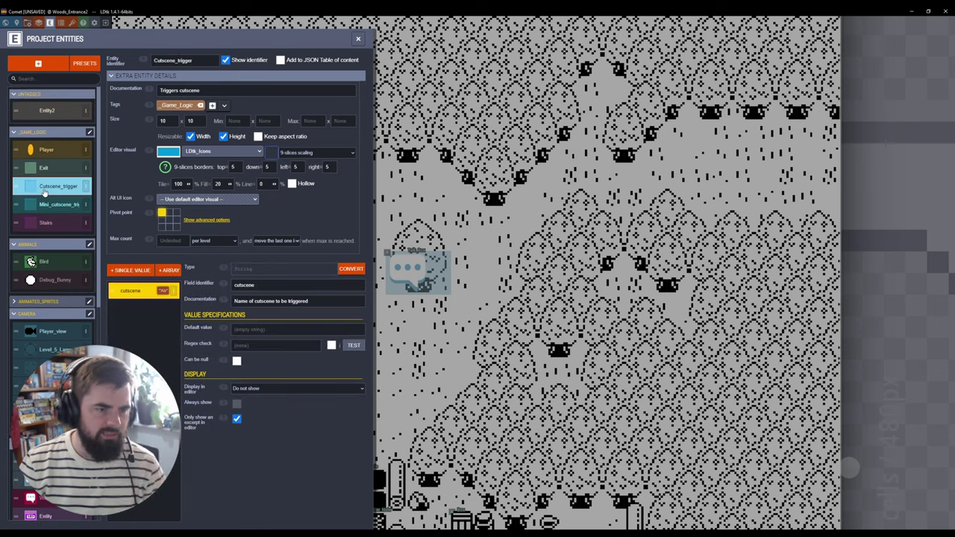
pyautogui.click(43, 227)
pyautogui.click(548, 270)
# - Open the Fishing_Village2 level from the world view
pyautogui.press('w')
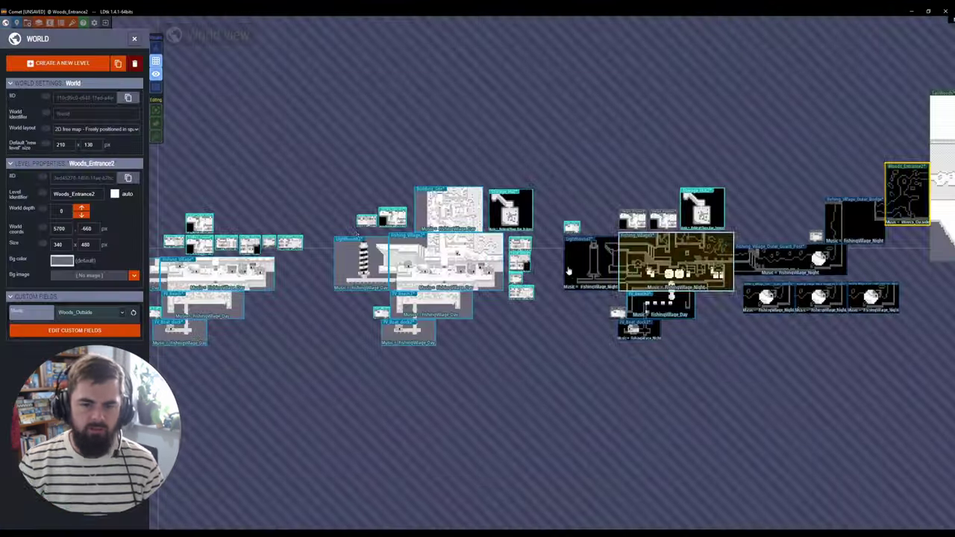
pyautogui.doubleClick(439, 257)
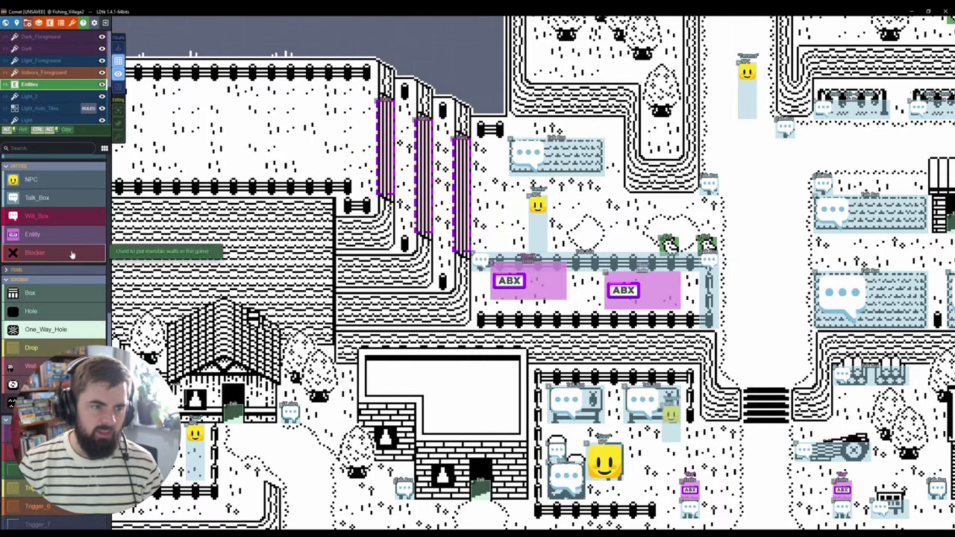
# - Draw a 10 x 50 px Stairs entity across the fenced upper path at 140, 100, and erase it
pyautogui.scroll(4, 56, 311)
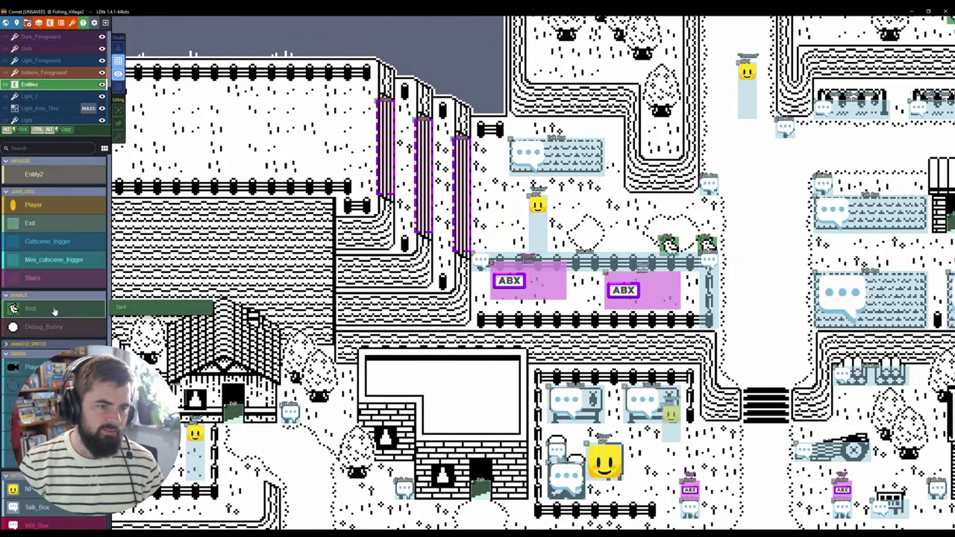
pyautogui.click(51, 273)
pyautogui.moveTo(214, 89); pyautogui.dragTo(227, 181)
pyautogui.press('Escape')
pyautogui.click(217, 150)
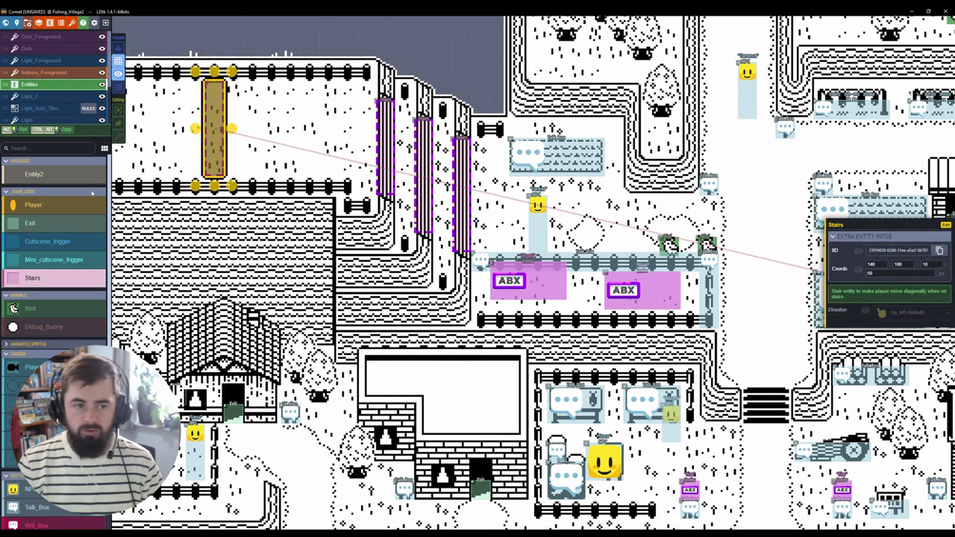
pyautogui.rightClick(209, 139)
# - In the Teachers_House2 level, examine the Dialogue, Repeats and cutscene fields of the Mini_cutscene_trigger below the kitchen counter
pyautogui.scroll(-5, 210, 139)
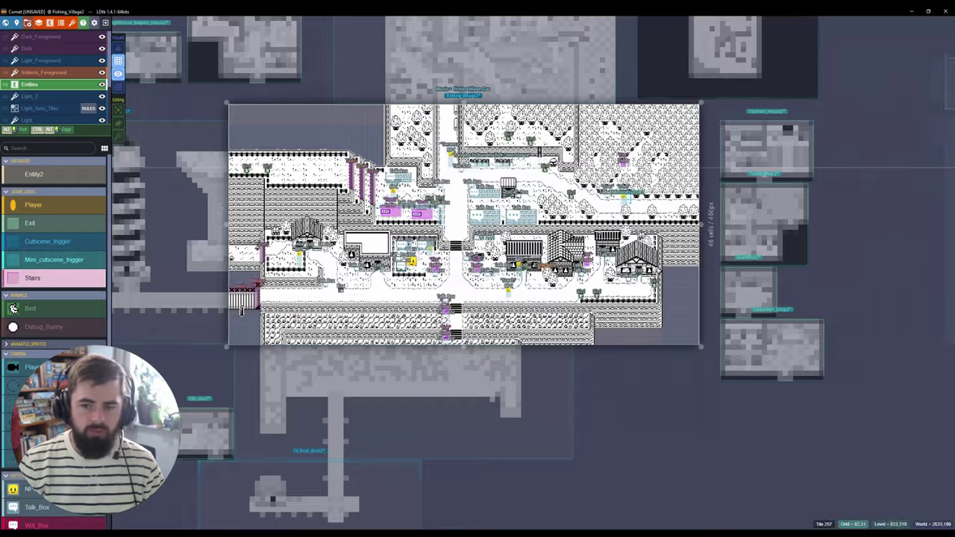
pyautogui.scroll(5, 534, 149)
pyautogui.scroll(6, 537, 155)
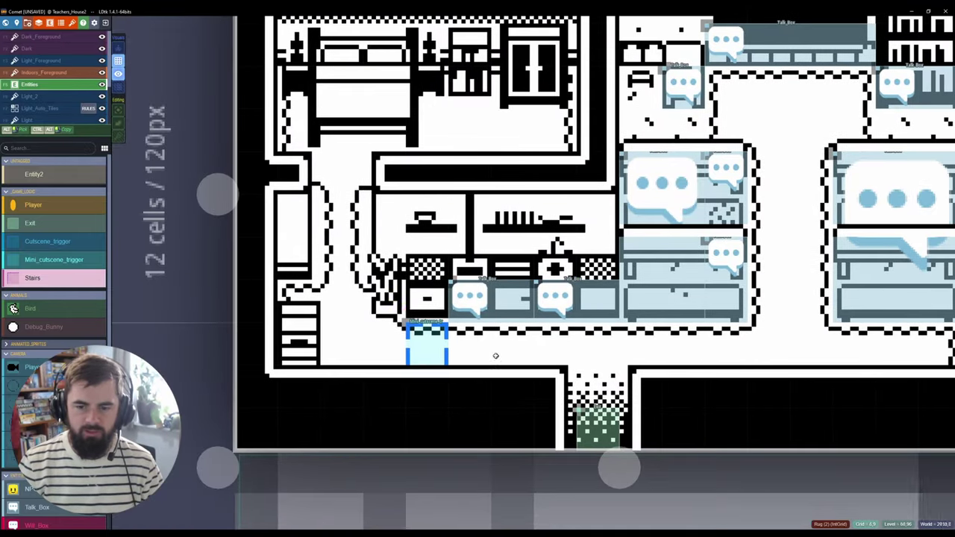
pyautogui.click(433, 338)
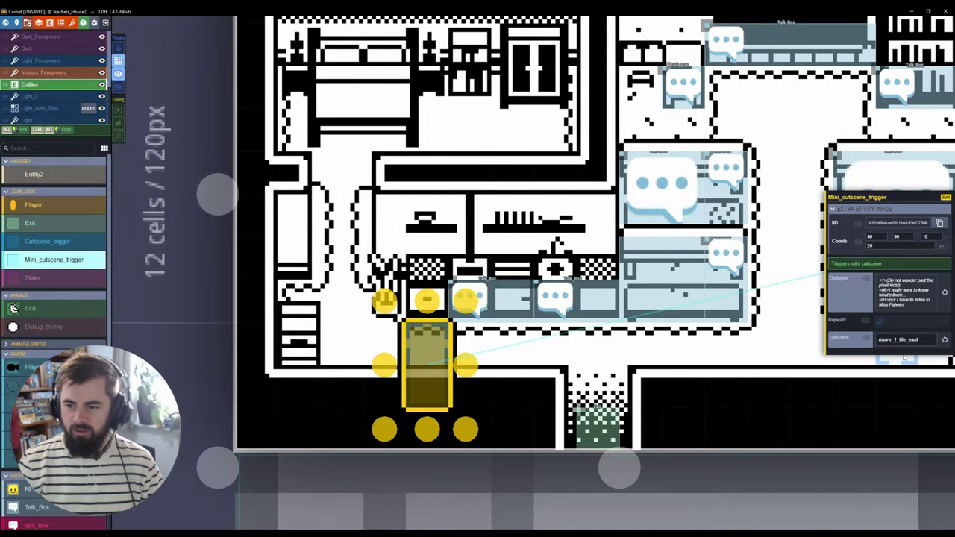
pyautogui.click(919, 339)
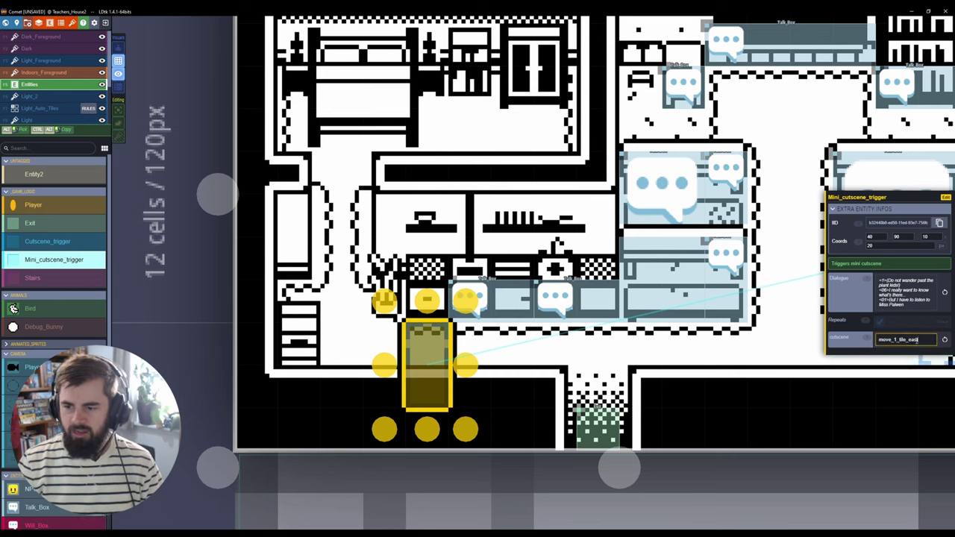
pyautogui.doubleClick(917, 340)
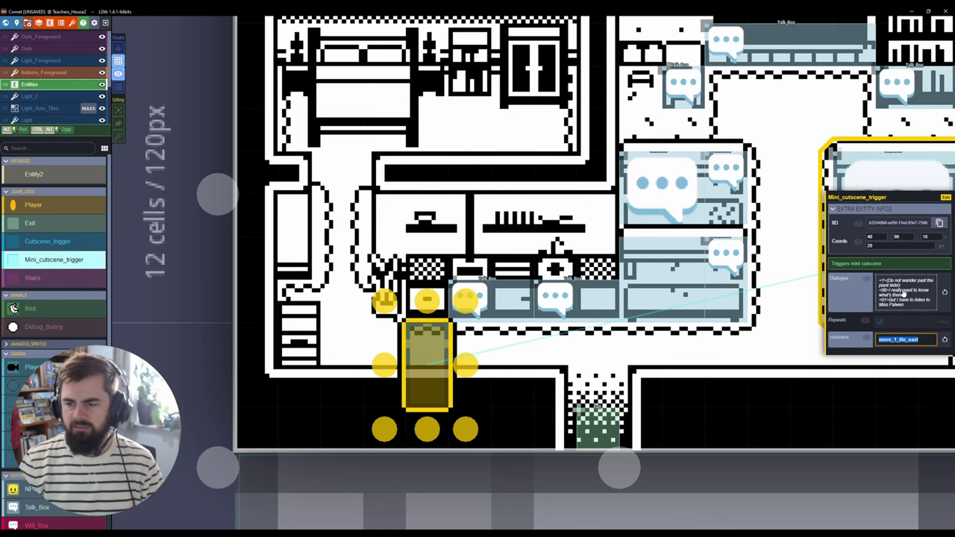
pyautogui.click(881, 323)
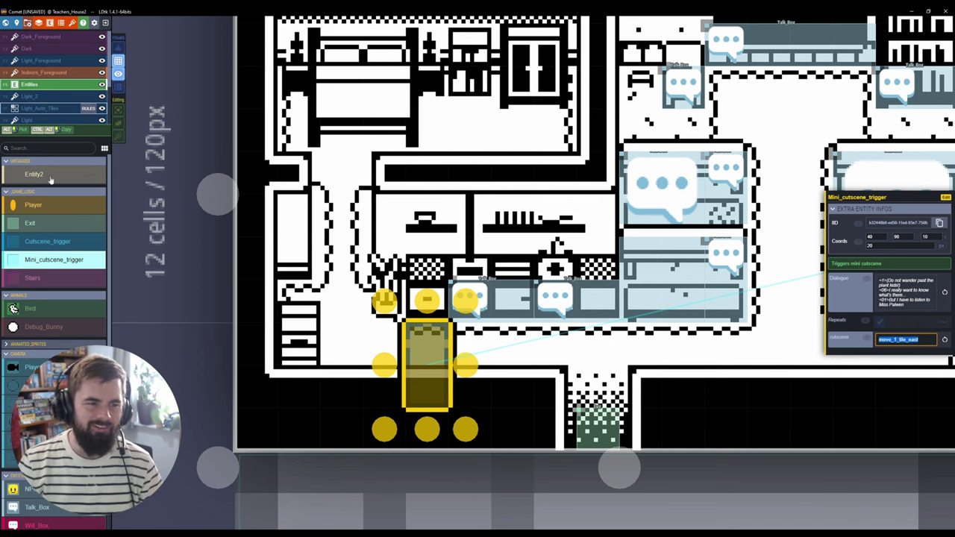
# - Choose the Trigger_2 entity and open its definition in the project entities
pyautogui.scroll(-5, 44, 261)
pyautogui.click(34, 395)
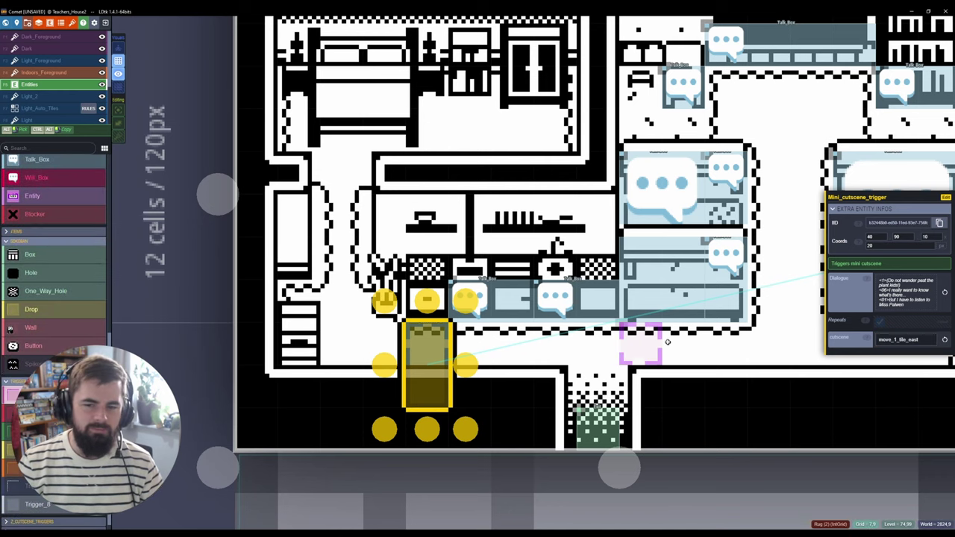
pyautogui.moveTo(750, 115); pyautogui.dragTo(434, 170, button='middle')
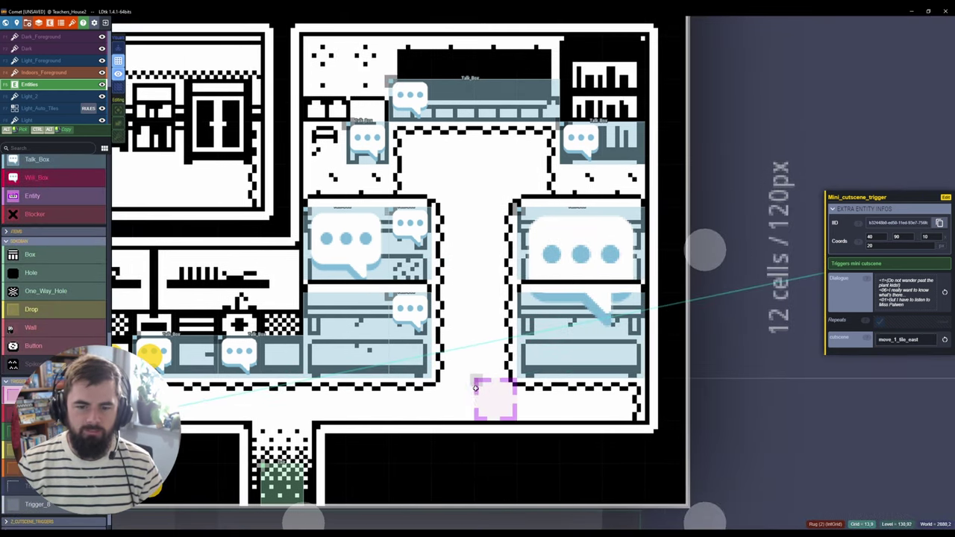
pyautogui.click(50, 22)
pyautogui.scroll(-6, 40, 326)
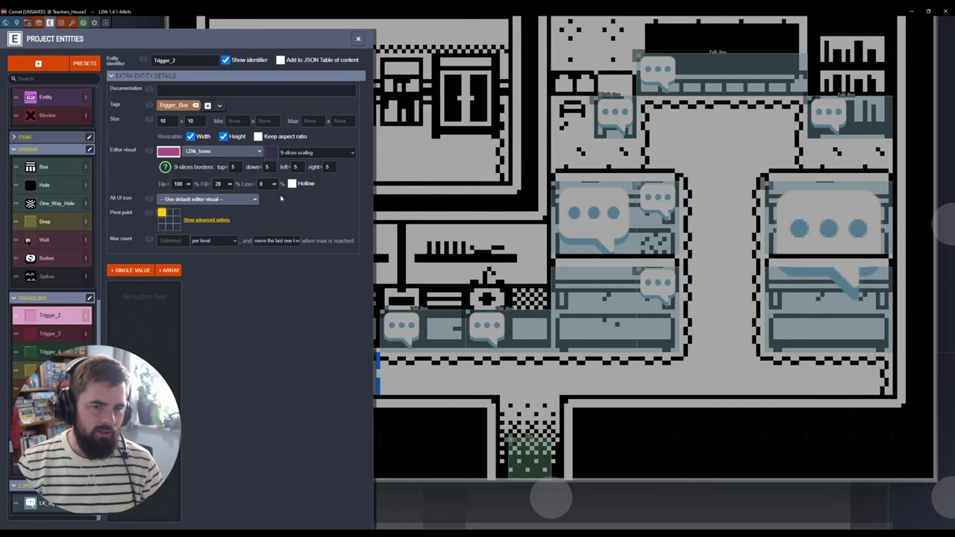
# - Set Trigger_2's editor visual to the first blue-outlined tile in the bottom row of LDtk_Icons, using 9-slices scaling
pyautogui.click(273, 154)
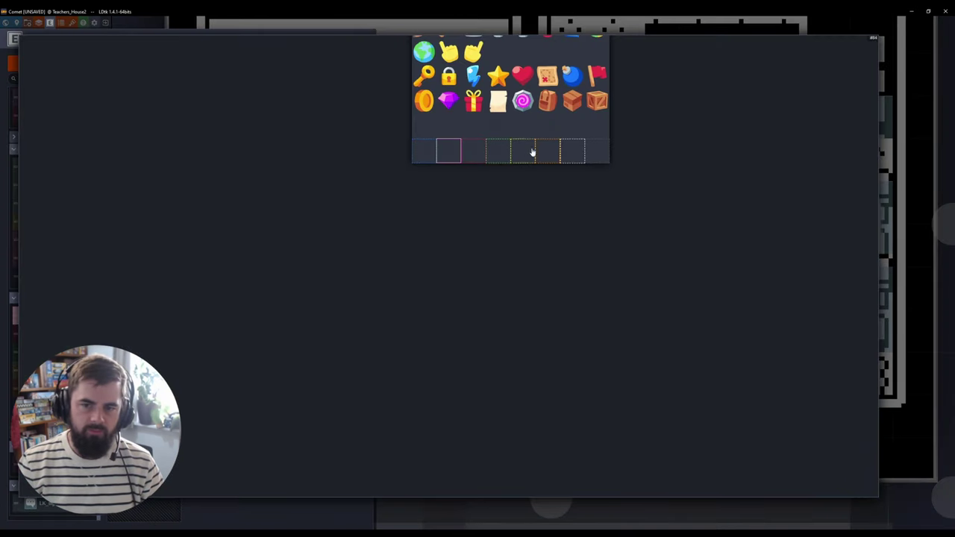
pyautogui.click(608, 159)
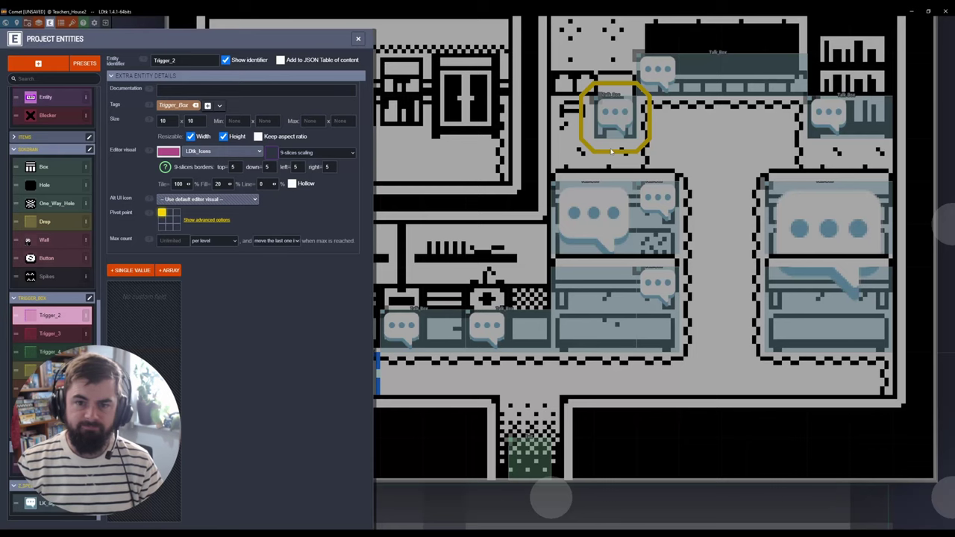
pyautogui.click(332, 155)
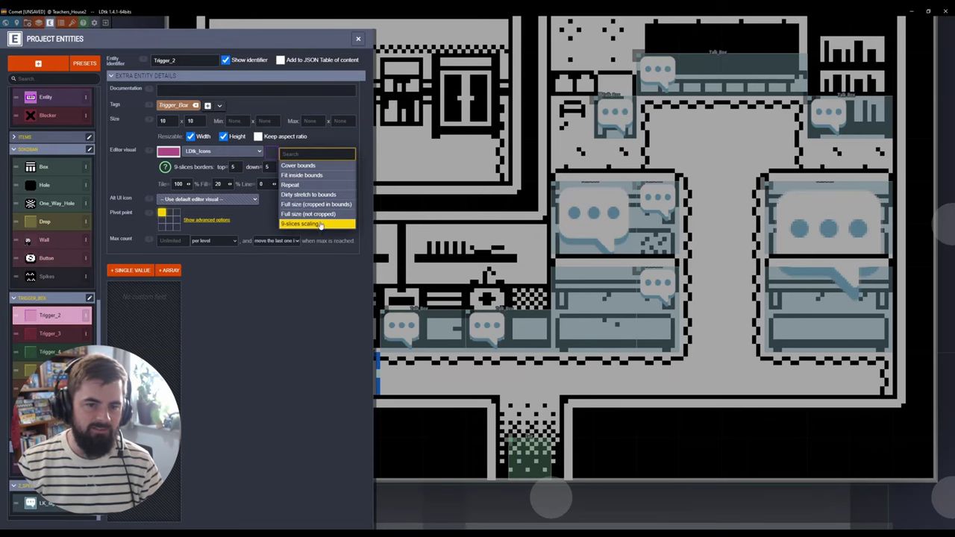
pyautogui.click(318, 223)
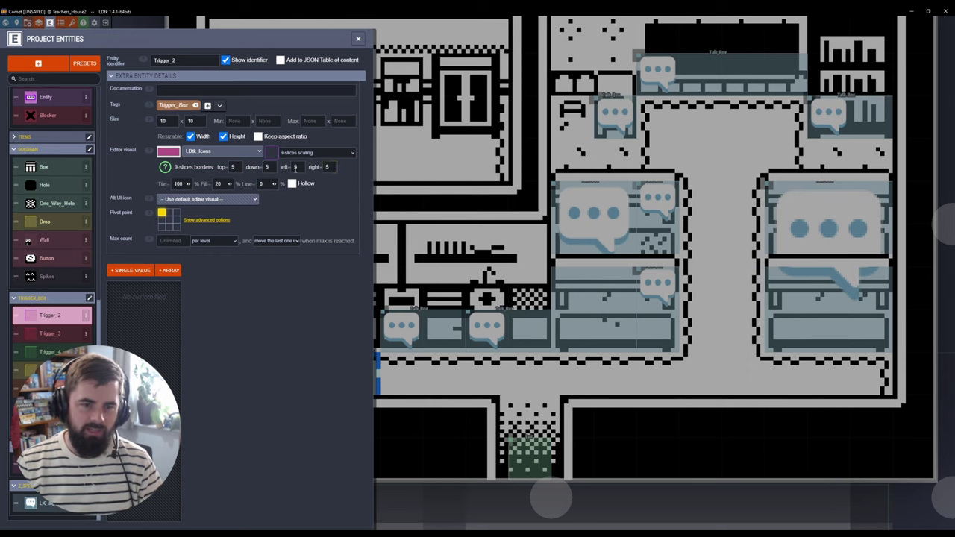
pyautogui.click(253, 153)
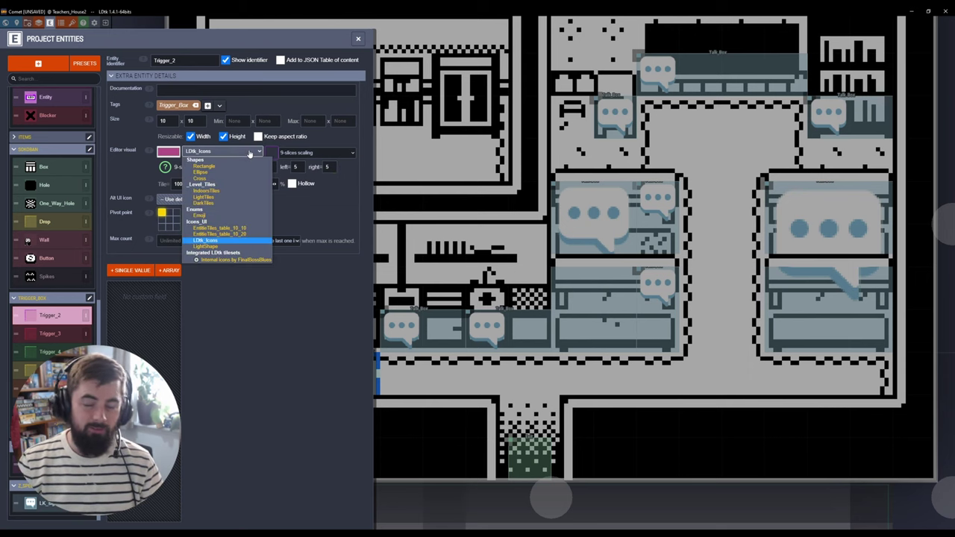
pyautogui.click(233, 260)
pyautogui.click(270, 157)
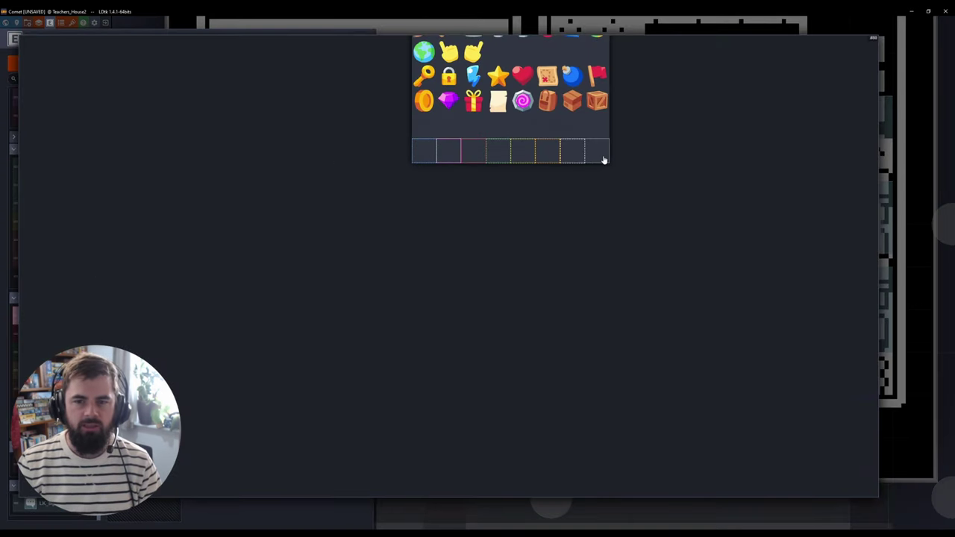
pyautogui.click(434, 159)
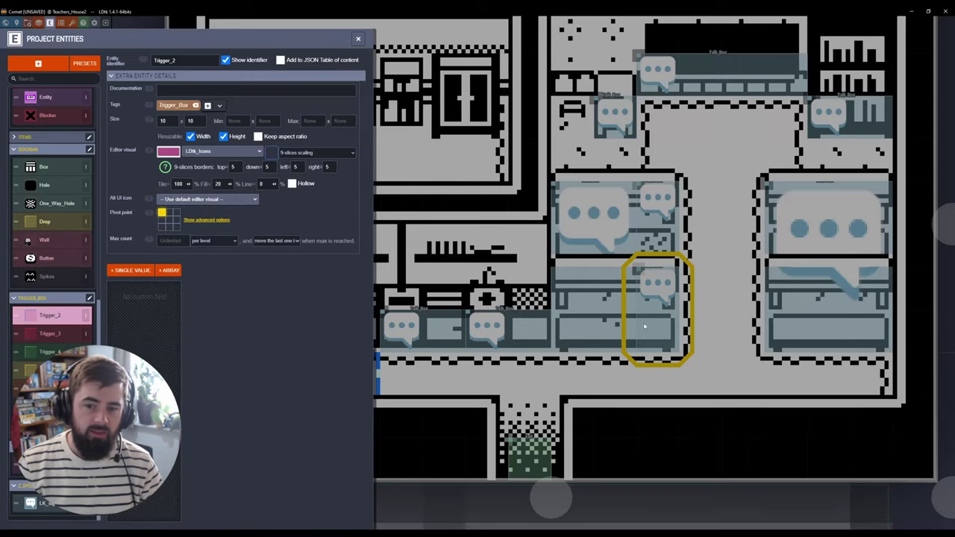
# - Open the NPC_FPS_Test level and draw one tall and one wide Trigger_2 box in the empty area below the NPCs
pyautogui.click(618, 422)
pyautogui.scroll(-8, 579, 368)
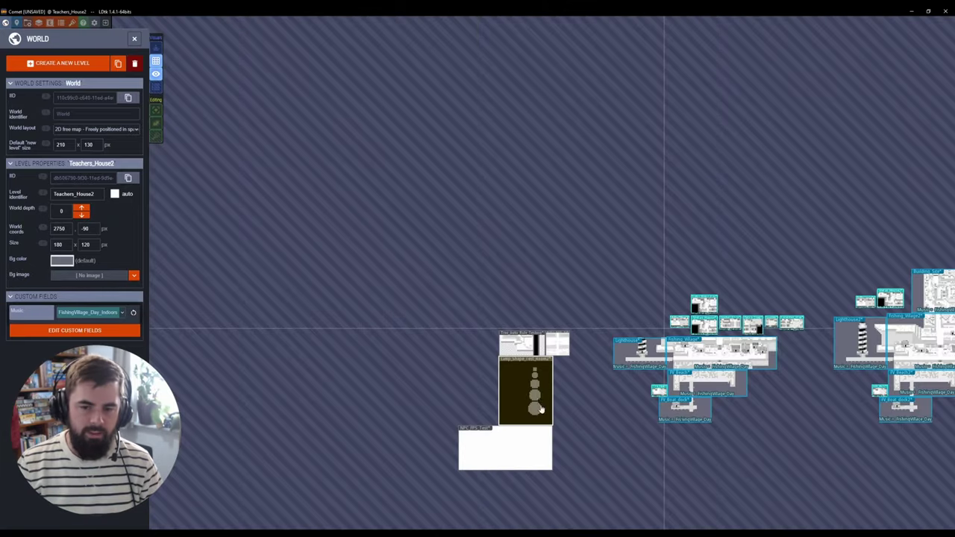
pyautogui.click(522, 456)
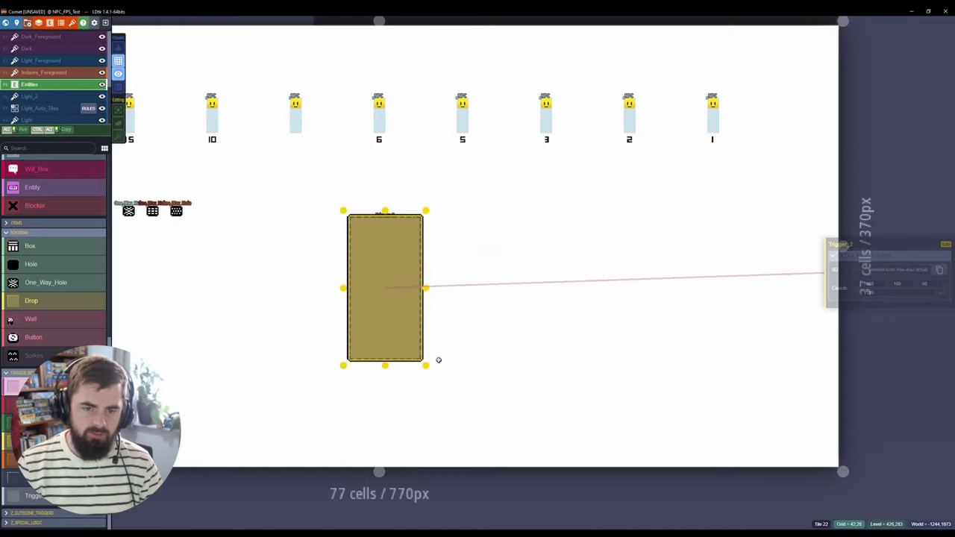
pyautogui.moveTo(504, 217); pyautogui.dragTo(685, 313)
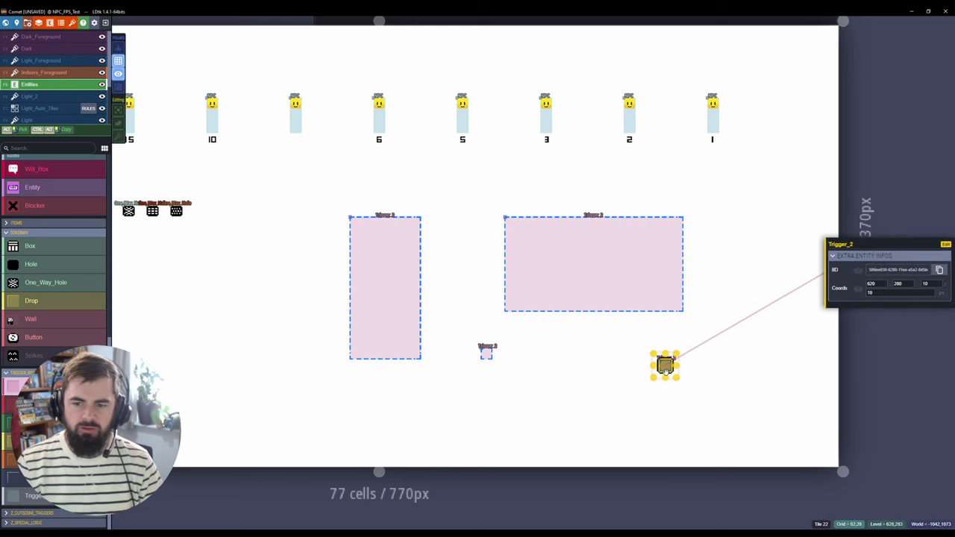
# - Erase all the Trigger_2 boxes drawn in the NPC_FPS_Test level
pyautogui.rightClick(665, 365)
pyautogui.rightClick(486, 353)
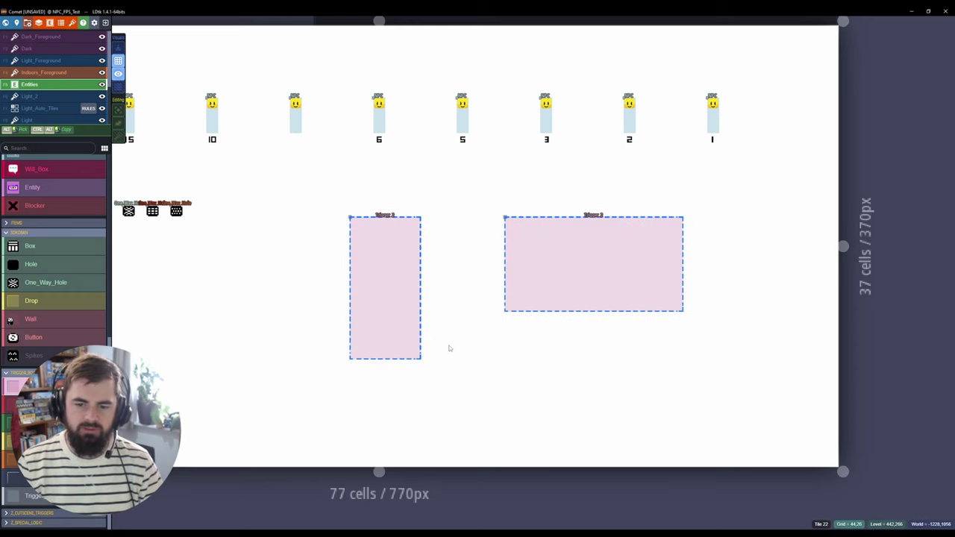
pyautogui.rightClick(551, 278)
pyautogui.rightClick(409, 300)
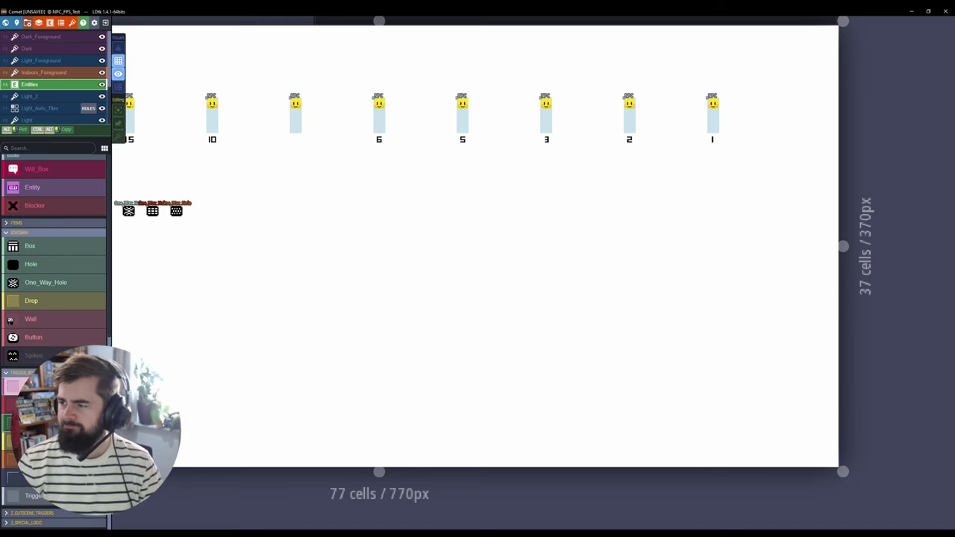
# - Open the FV_Boat_dock level from the world view and choose the Player_view camera entity
pyautogui.scroll(-3, 618, 280)
pyautogui.moveTo(918, 262); pyautogui.dragTo(350, 307)
pyautogui.moveTo(681, 213); pyautogui.dragTo(274, 395)
pyautogui.scroll(-2, 274, 396)
pyautogui.scroll(4, 316, 308)
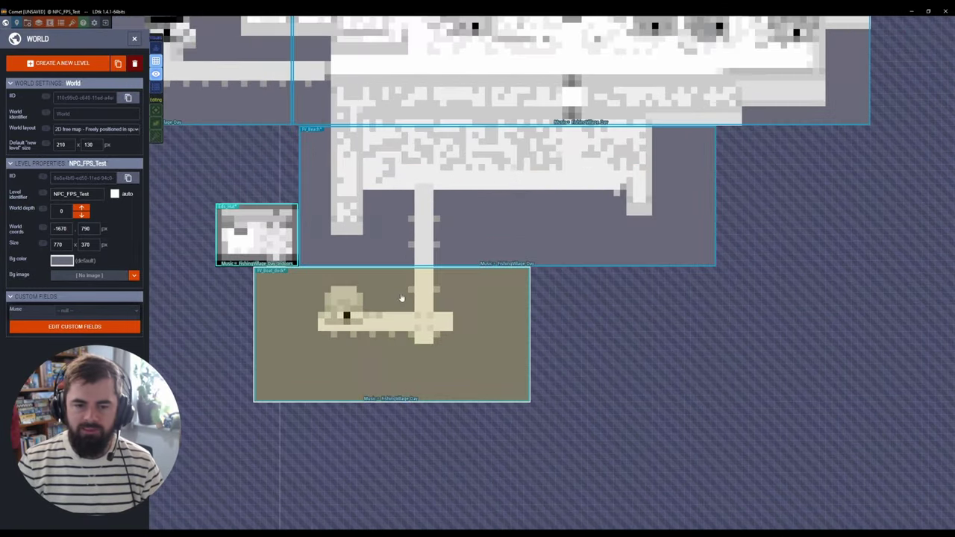
pyautogui.doubleClick(401, 298)
pyautogui.scroll(5, 52, 179)
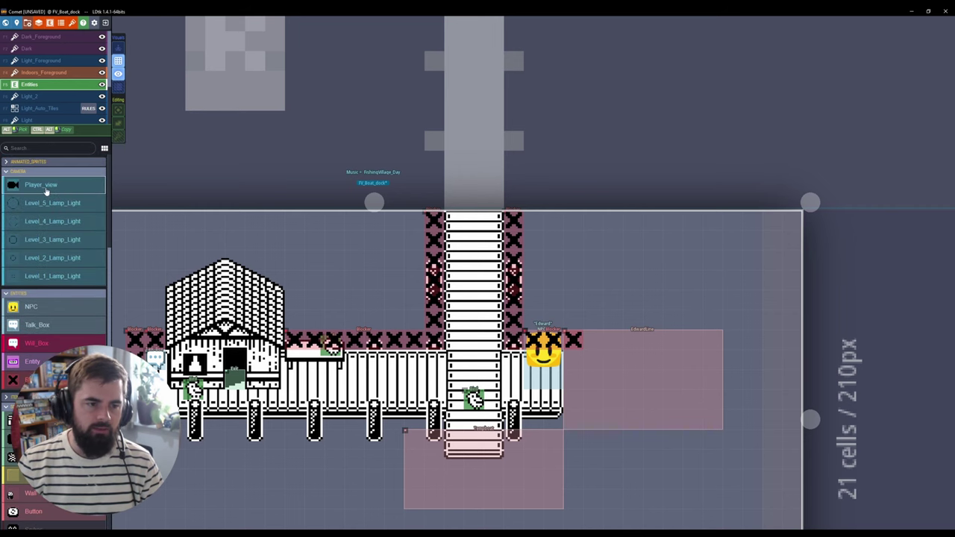
pyautogui.click(47, 192)
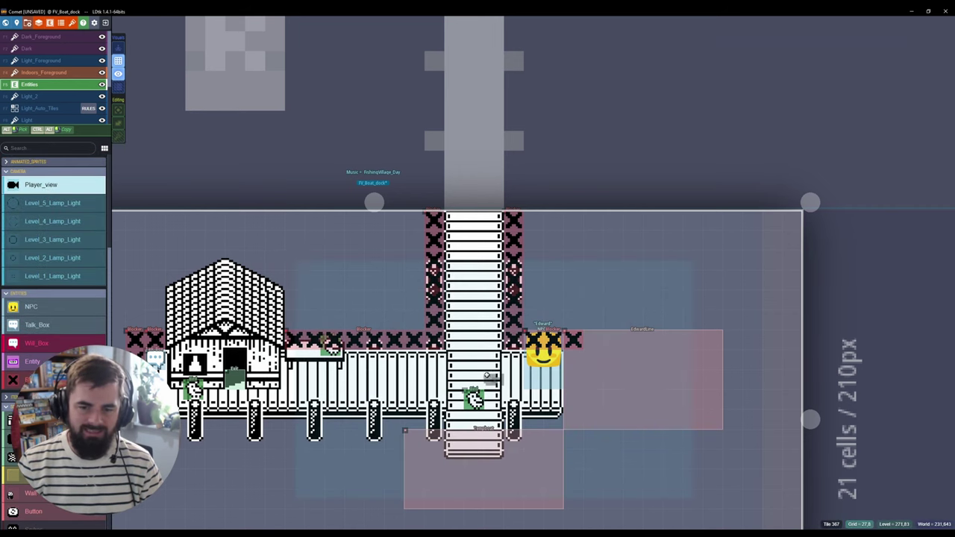
# - Open the Fishing_Village_Outer_Bridge level from the world view
pyautogui.scroll(-6, 487, 376)
pyautogui.scroll(4, 737, 207)
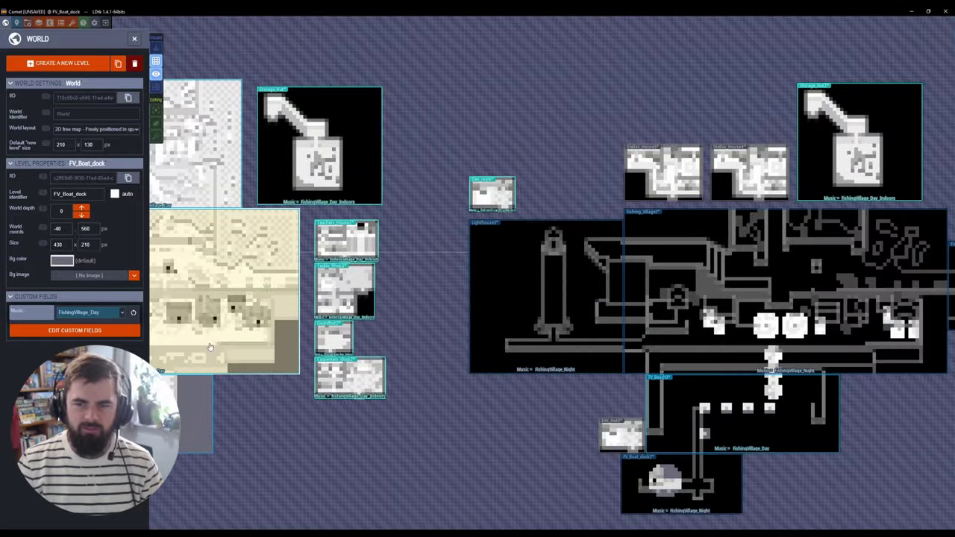
pyautogui.scroll(4, 709, 211)
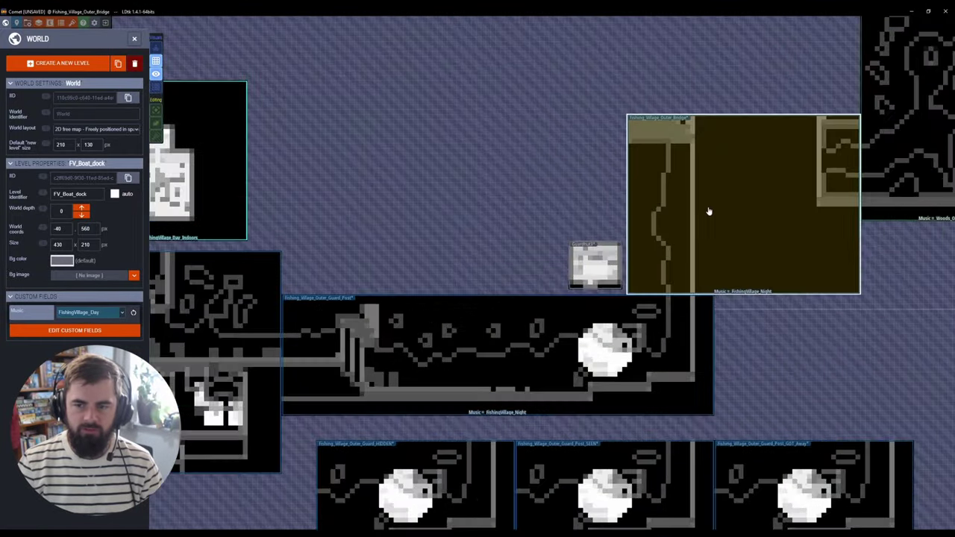
pyautogui.click(709, 212)
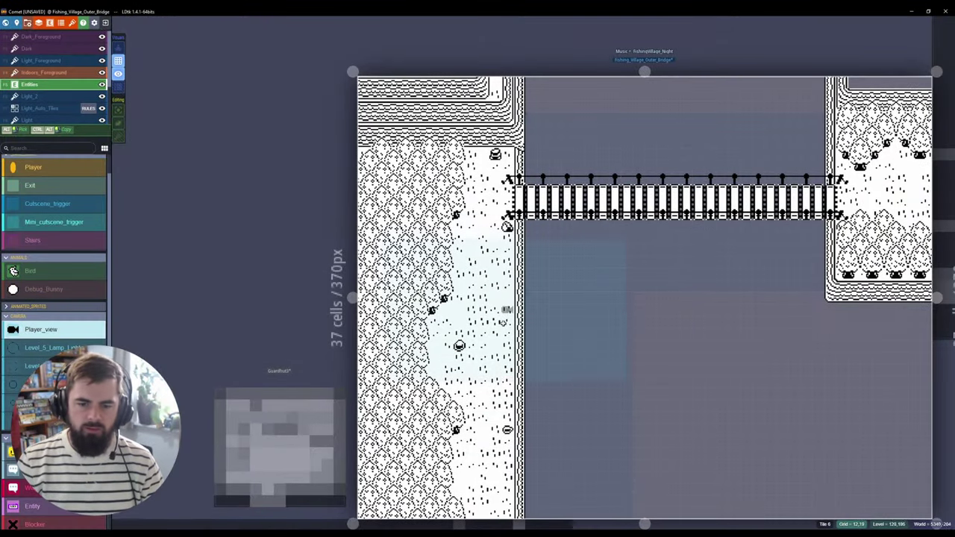
# - Place a Player_view entity at 125, 245 on the cliffside path below the bridge, and remove it
pyautogui.click(481, 513)
pyautogui.moveTo(481, 513); pyautogui.dragTo(494, 384, button='middle')
pyautogui.moveTo(494, 385); pyautogui.dragTo(520, 241)
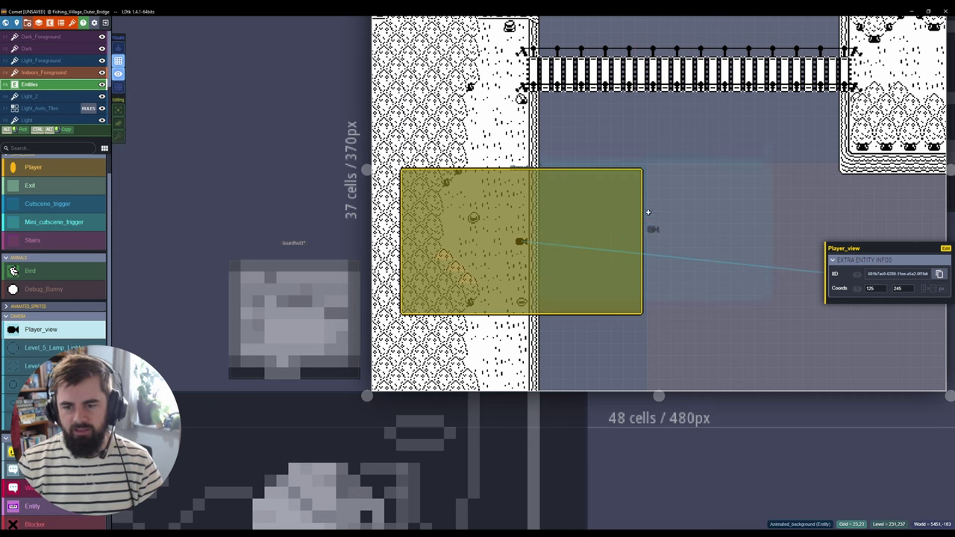
pyautogui.click(588, 374)
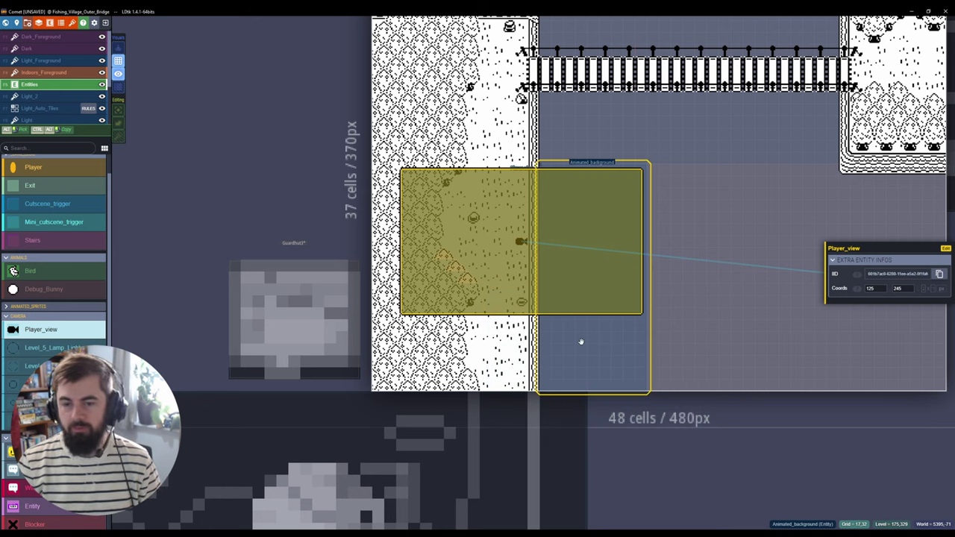
pyautogui.press('Escape')
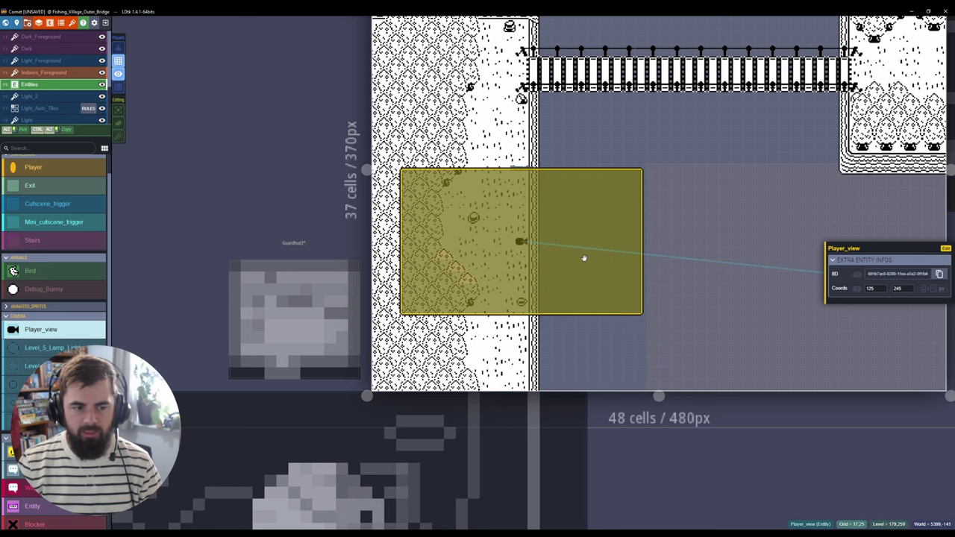
pyautogui.press('Escape')
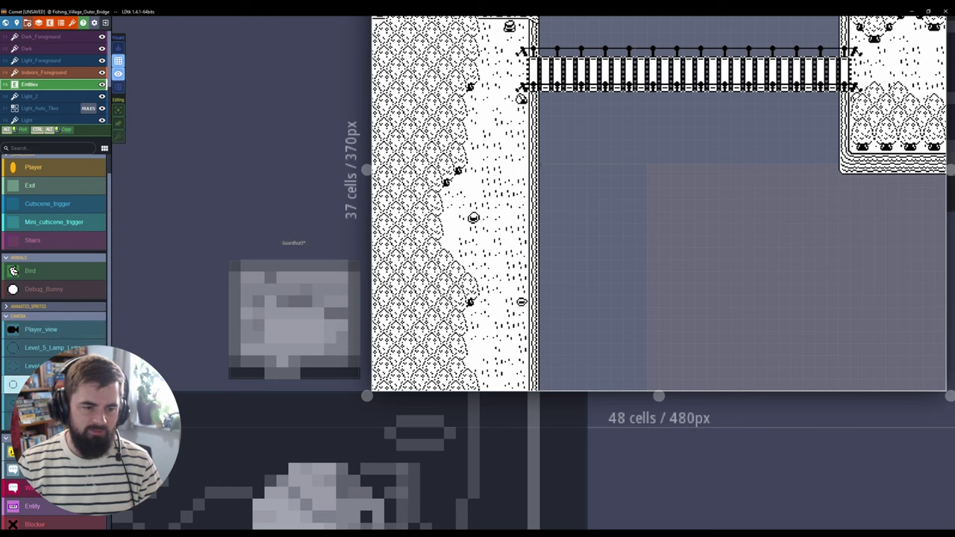
# - Place a Level_3_Lamp_Light entity at 125, 245 on the cliffside path, and switch to the Playdate Simulator
pyautogui.click(525, 239)
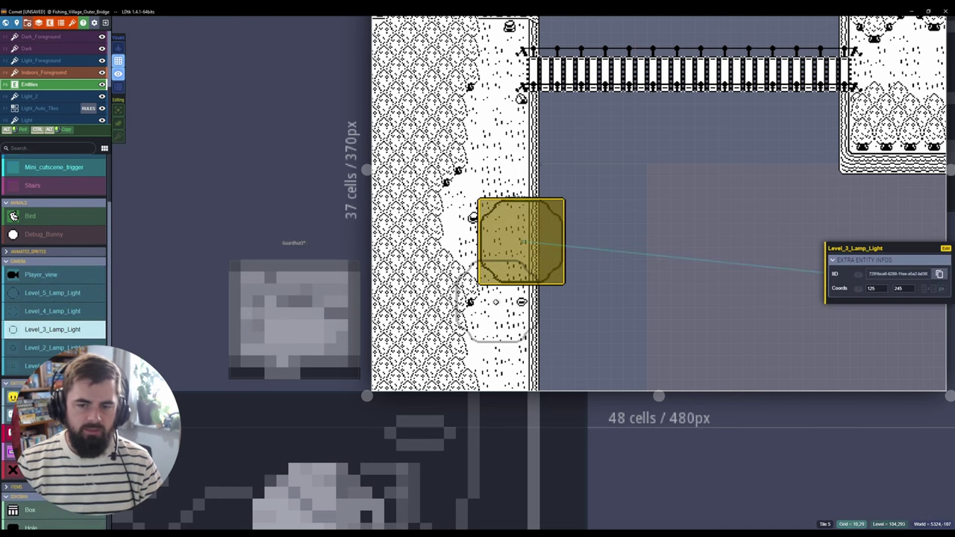
pyautogui.scroll(3, 570, 284)
pyautogui.hotkey('alt', 'Tab')
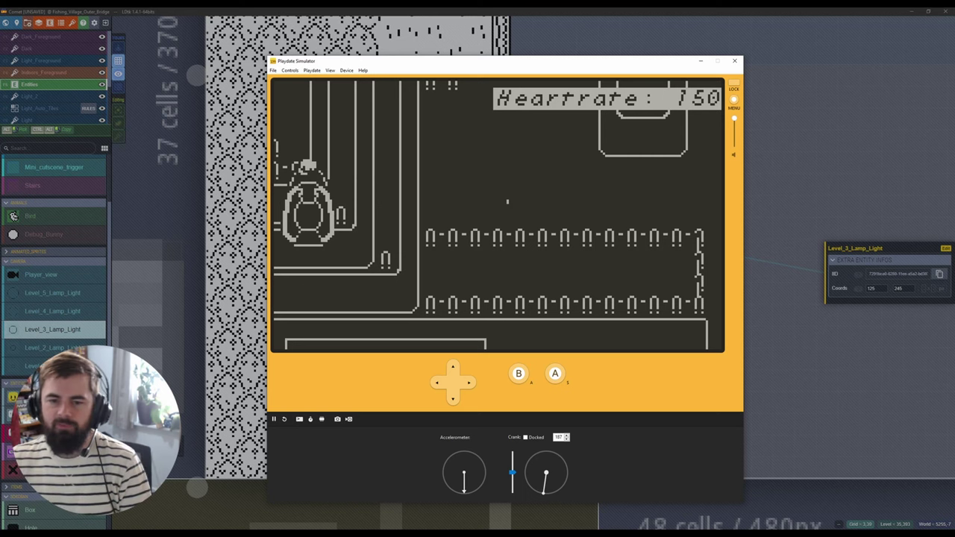
# - Crank the lamp to light the character's surroundings in the Playdate Simulator, and walk up and right past the fence to the stairs
pyautogui.scroll(-3, 497, 214)
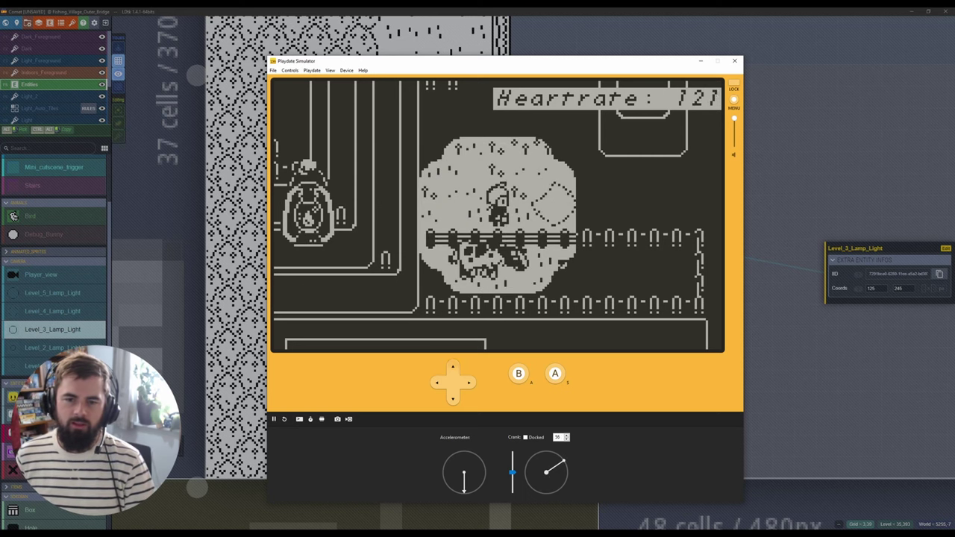
pyautogui.press('Up')
pyautogui.press('Right')
pyautogui.press('Right')
pyautogui.scroll(8, 497, 215)
pyautogui.scroll(-8, 546, 471)
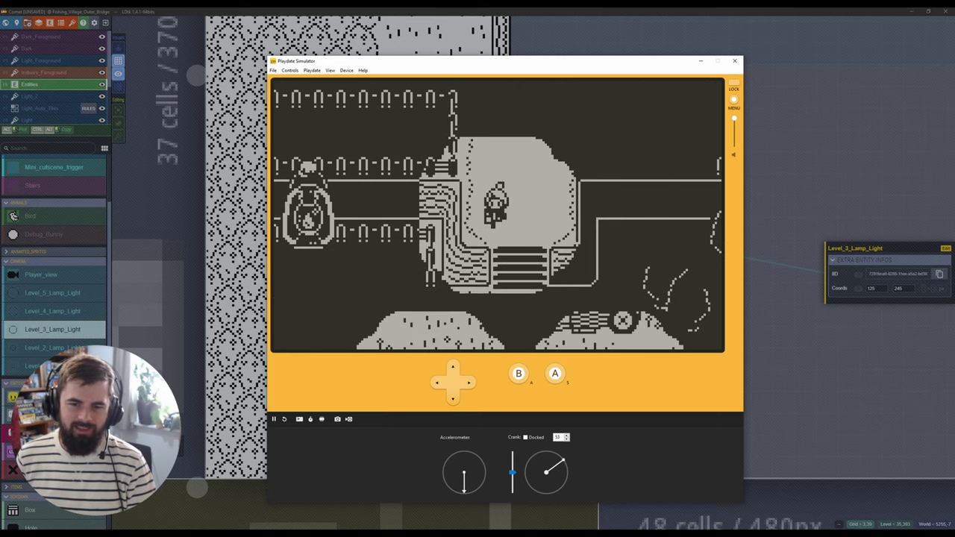
# - Walk the character down the stairs to the torch-lit ground, recharge the lamp, and move left past the fence to inspect the light circles
pyautogui.press('Down')
pyautogui.press('Left')
pyautogui.press('Down')
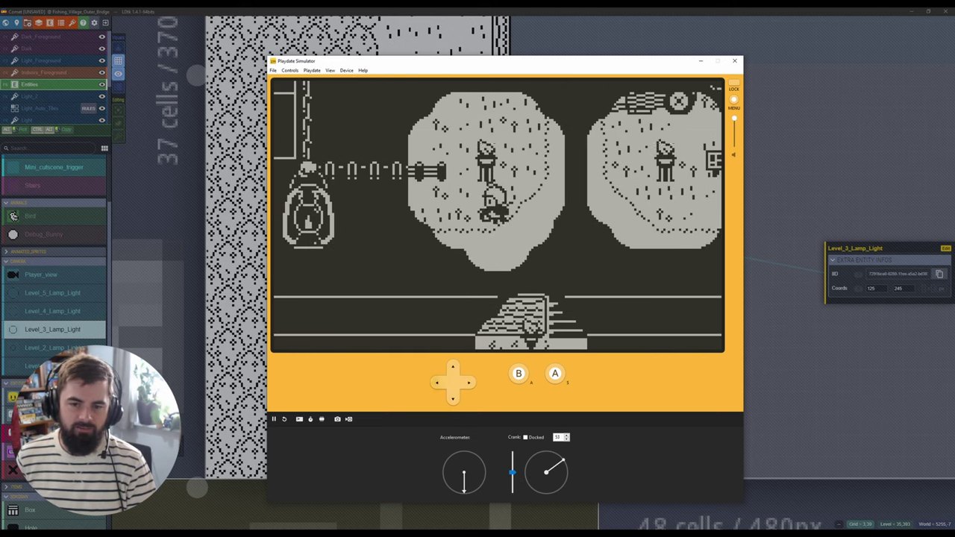
pyautogui.scroll(-10, 545, 472)
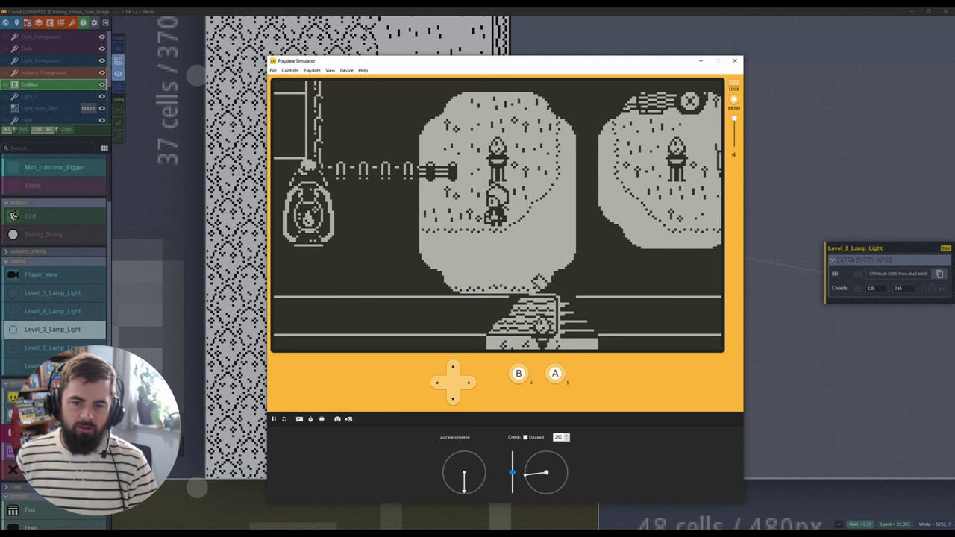
pyautogui.press('Left')
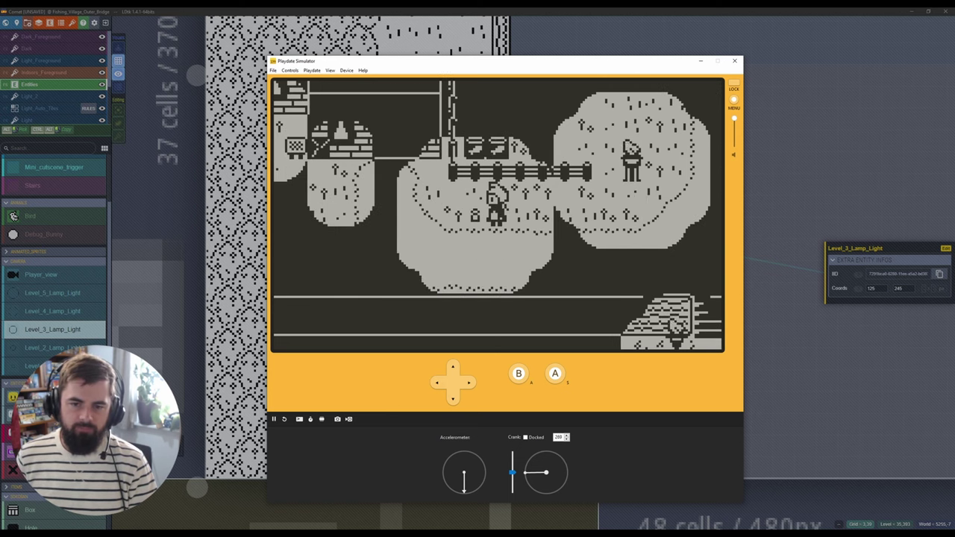
pyautogui.press('Down')
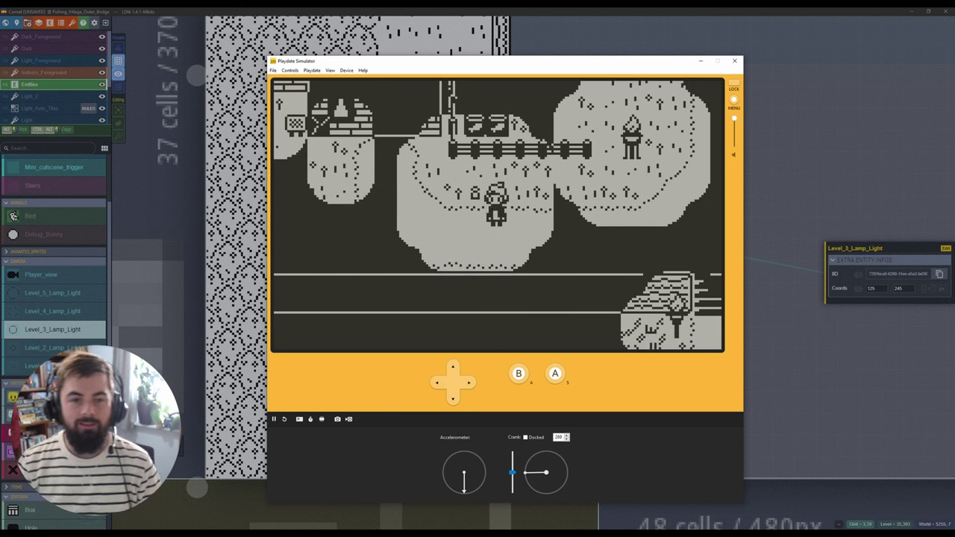
# - Return to LDtk, remove the Level_3_Lamp_Light from the cliffside path, and place another at 125, 225 and remove it too
pyautogui.click(546, 11)
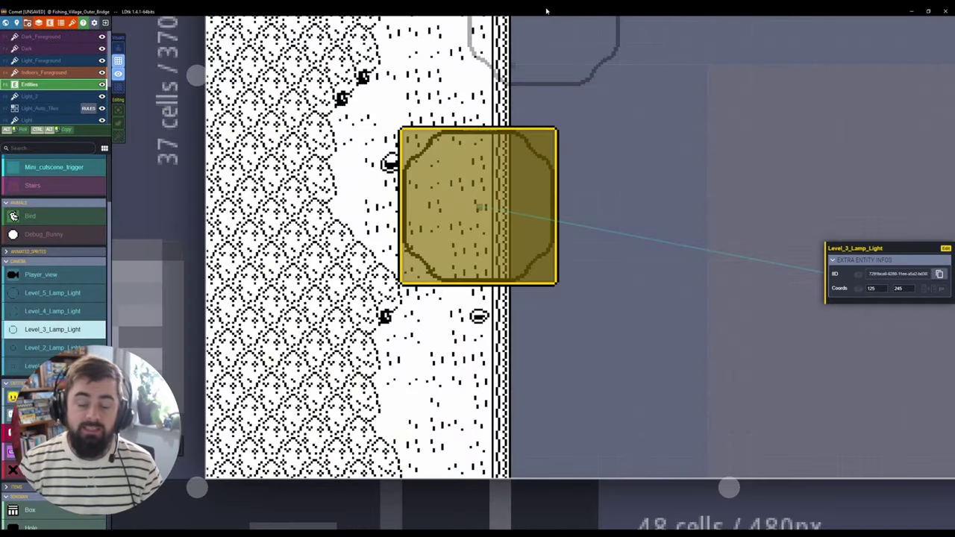
pyautogui.rightClick(468, 139)
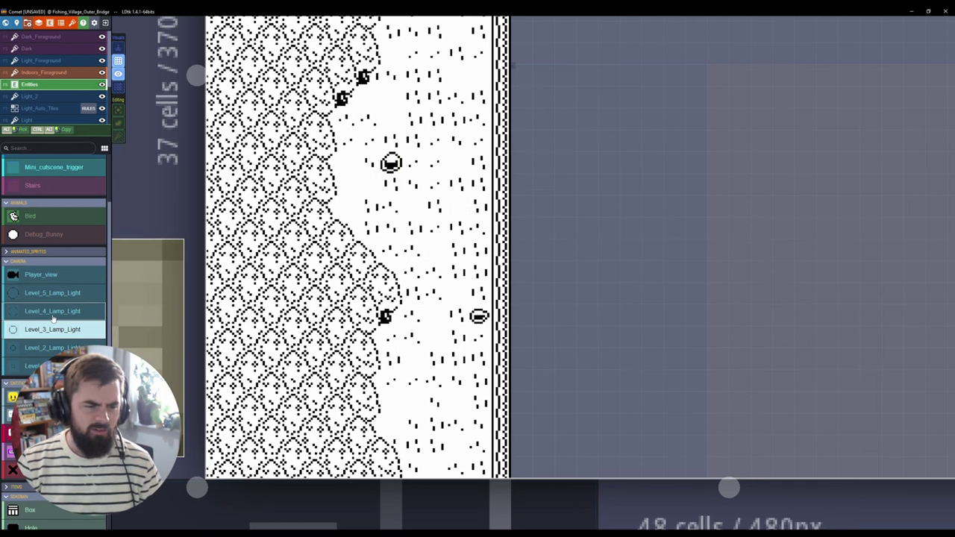
pyautogui.click(478, 162)
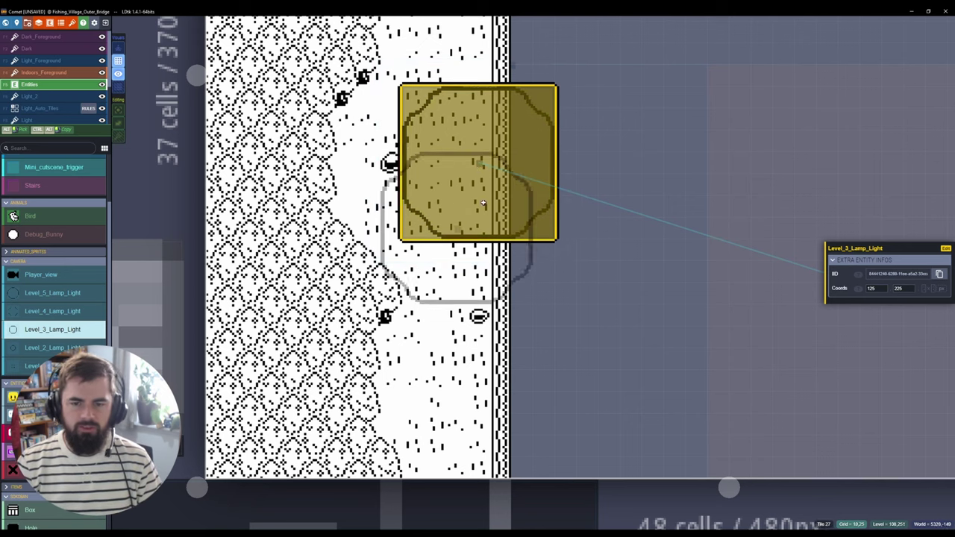
pyautogui.rightClick(430, 122)
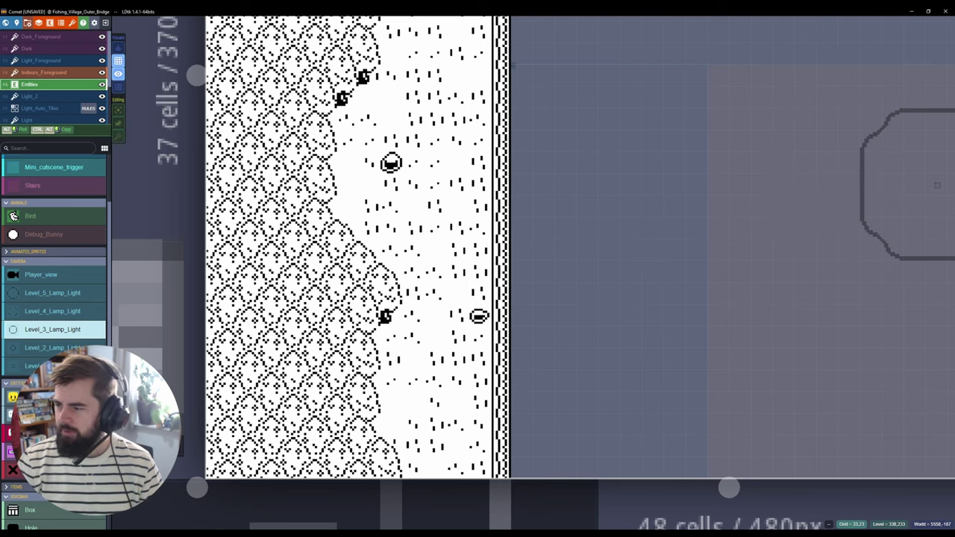
# - Place a Button entity at 90, 140 on the cliffside path just below the bridge's west end
pyautogui.scroll(-2, 419, 250)
pyautogui.moveTo(452, 182); pyautogui.dragTo(279, 387, button='middle')
pyautogui.scroll(1, 279, 387)
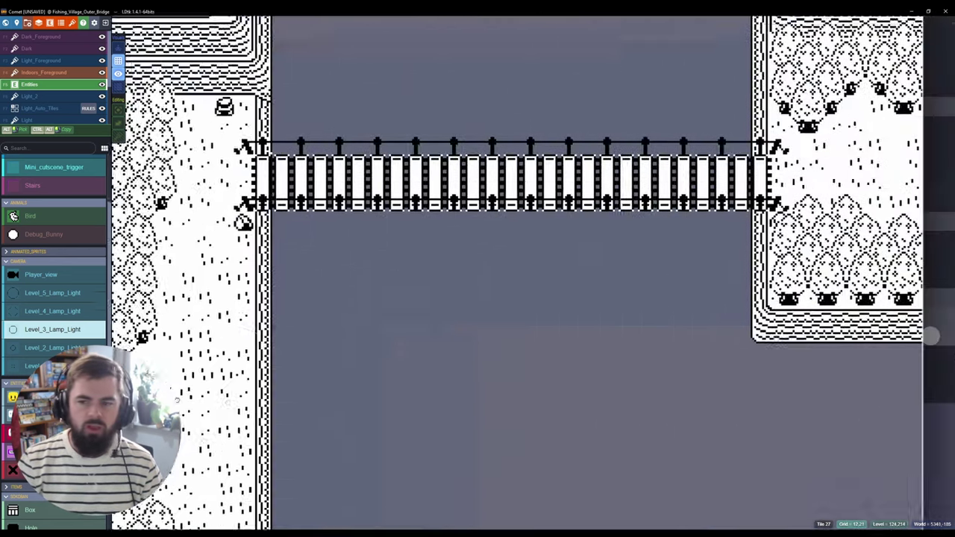
pyautogui.scroll(-2, 348, 297)
pyautogui.scroll(3, 348, 296)
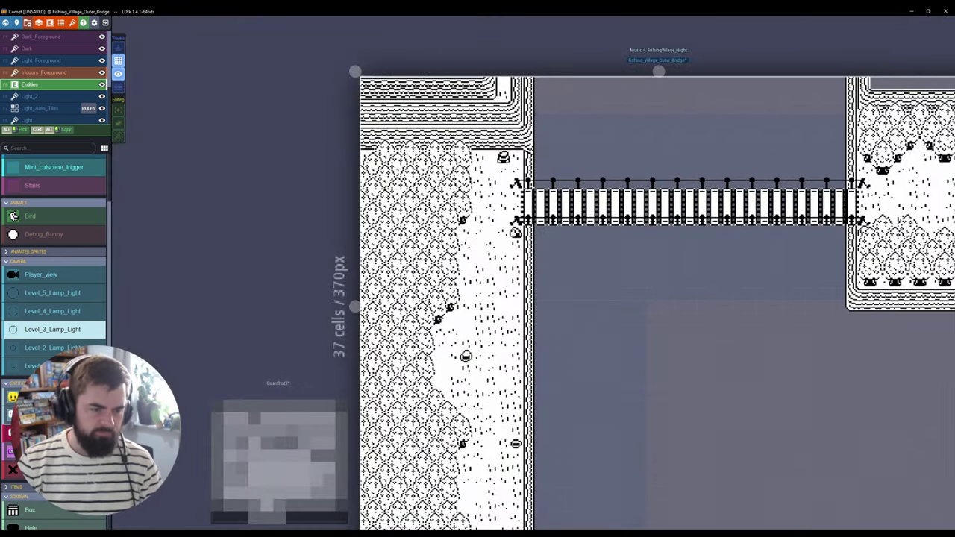
pyautogui.scroll(-5, 49, 329)
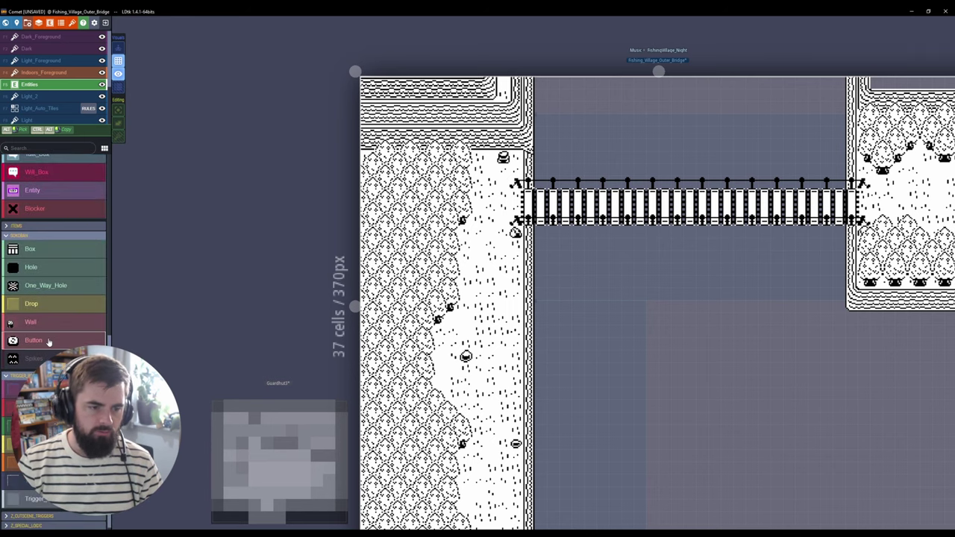
pyautogui.click(41, 340)
pyautogui.scroll(2, 478, 279)
pyautogui.click(478, 239)
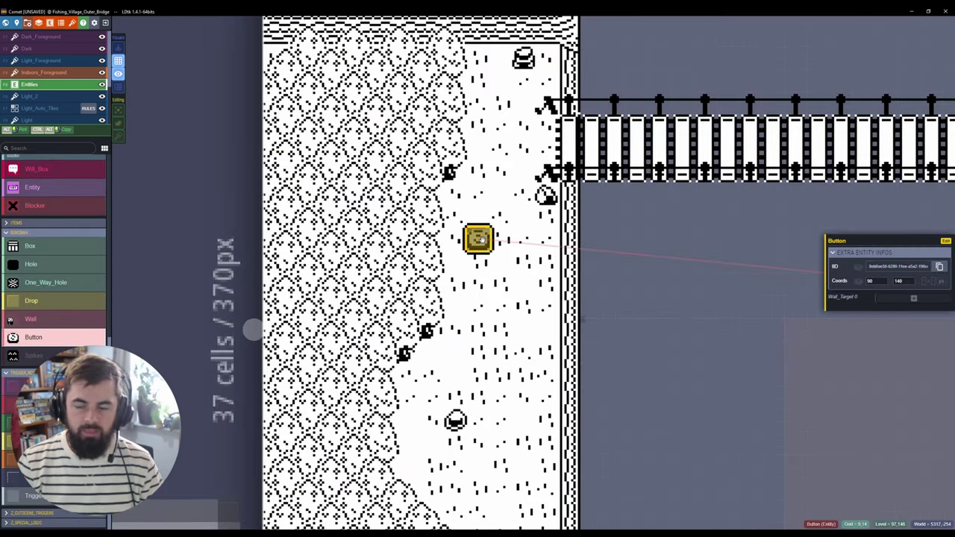
# - Add a Wall_Target entry without a target to the Button, and place a Wall entity at 110, 180 on the path
pyautogui.click(905, 299)
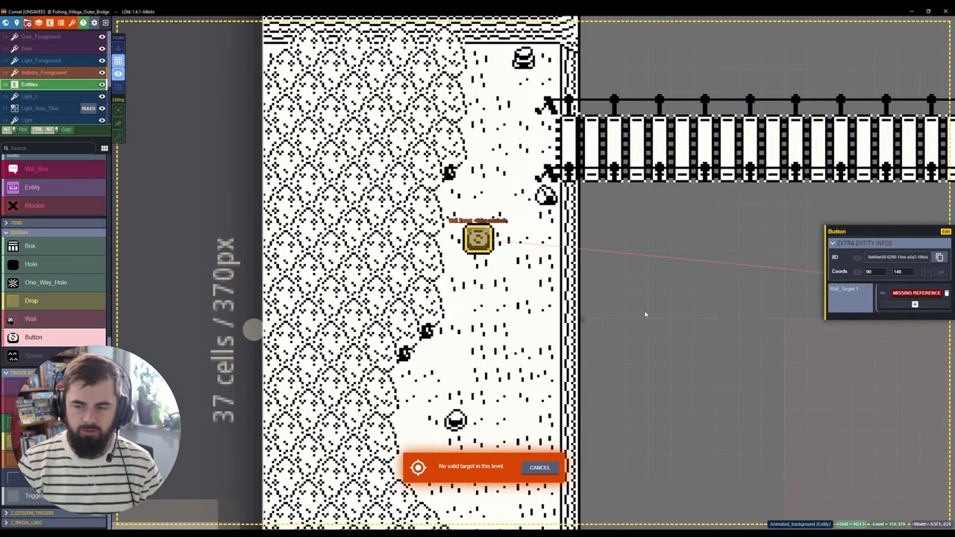
pyautogui.press('Escape')
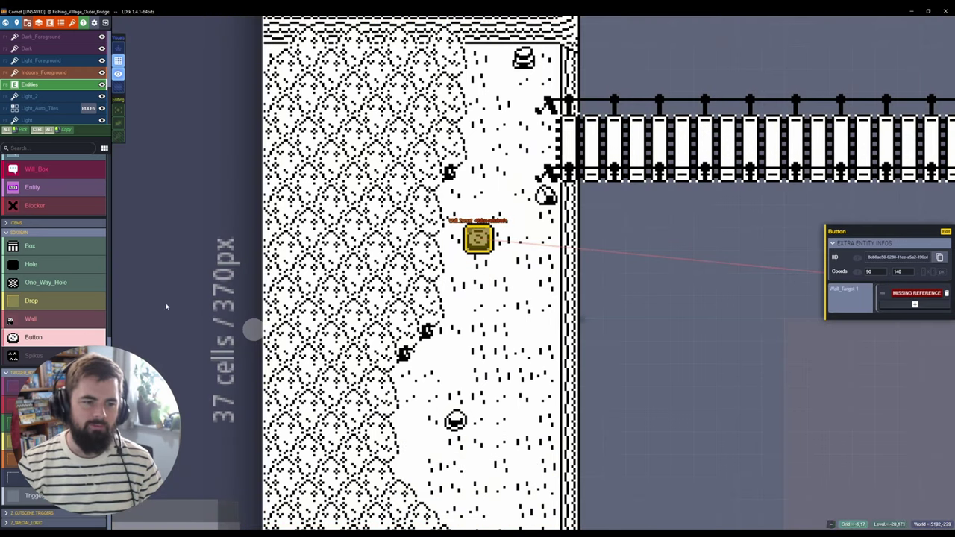
pyautogui.click(45, 318)
pyautogui.click(521, 300)
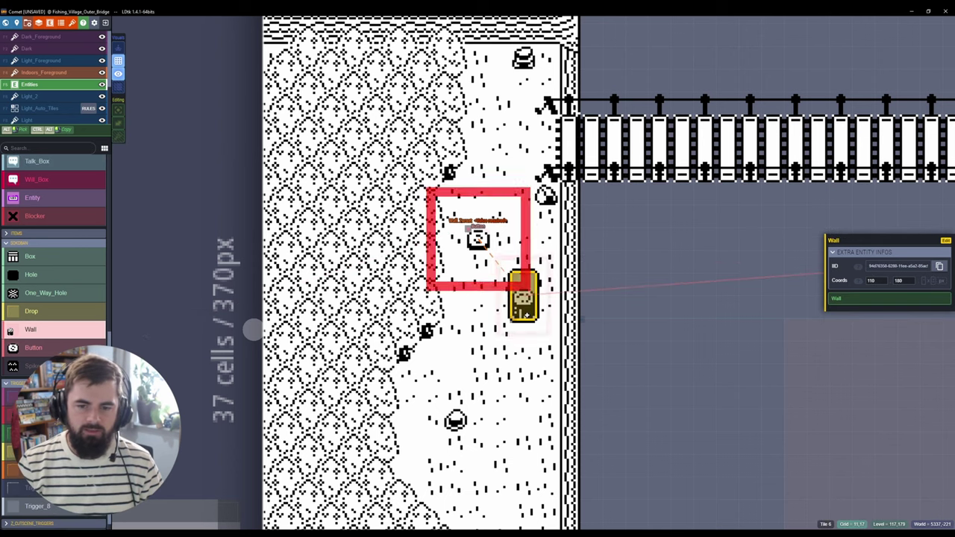
# - Link the Button's Wall_Target reference to the Wall at 110, 180
pyautogui.click(478, 240)
pyautogui.click(944, 286)
pyautogui.press('Escape')
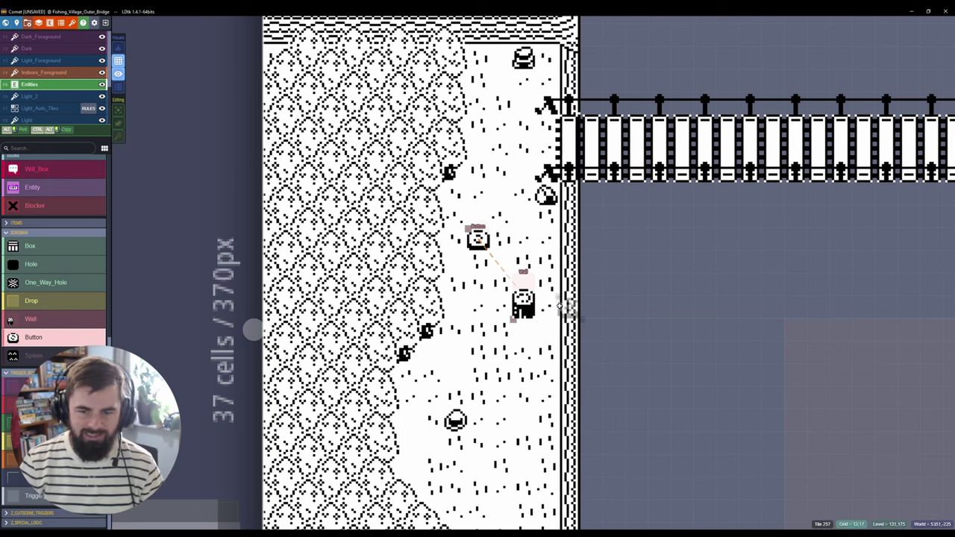
# - Place a second Wall at 110, 210 and a second Button at 80, 200 on the cliffside path
pyautogui.click(46, 321)
pyautogui.click(523, 373)
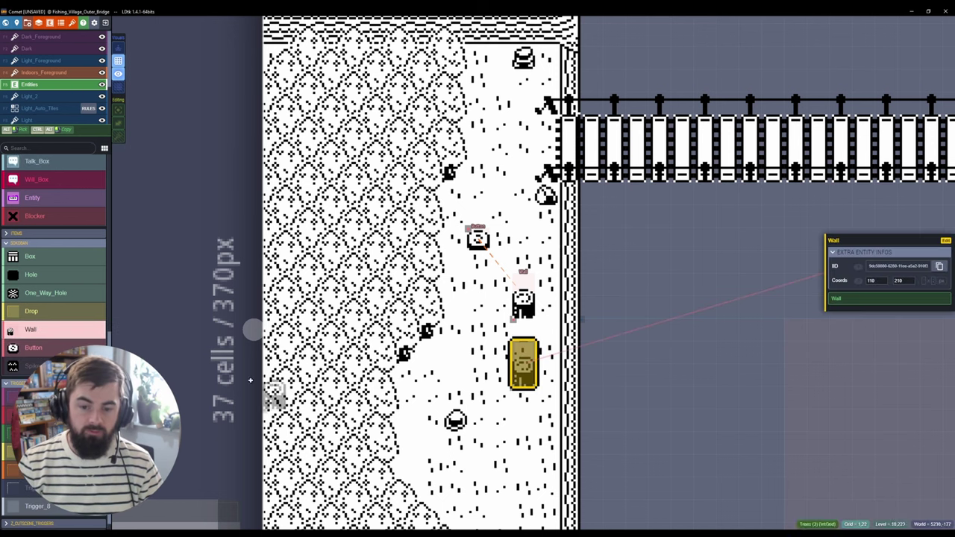
pyautogui.click(33, 347)
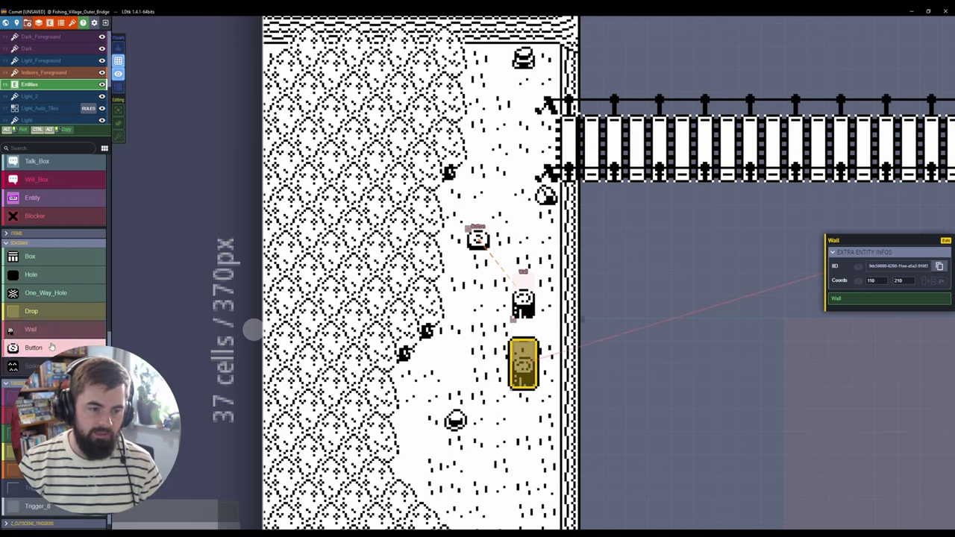
pyautogui.click(453, 375)
# - Add two Wall_Target references to the second Button, one to the Wall at 110, 210 and one to the Wall at 110, 180
pyautogui.click(913, 298)
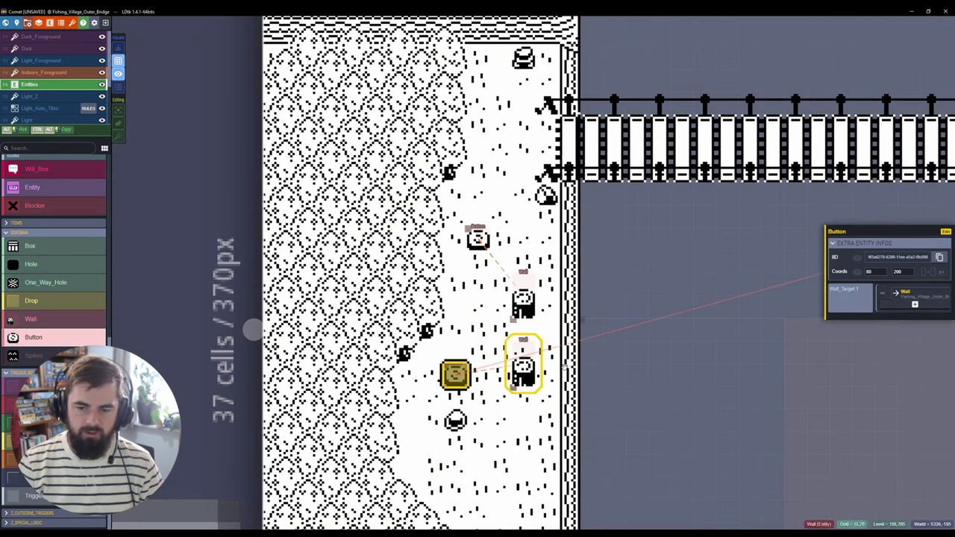
pyautogui.click(523, 367)
pyautogui.click(929, 307)
pyautogui.click(522, 302)
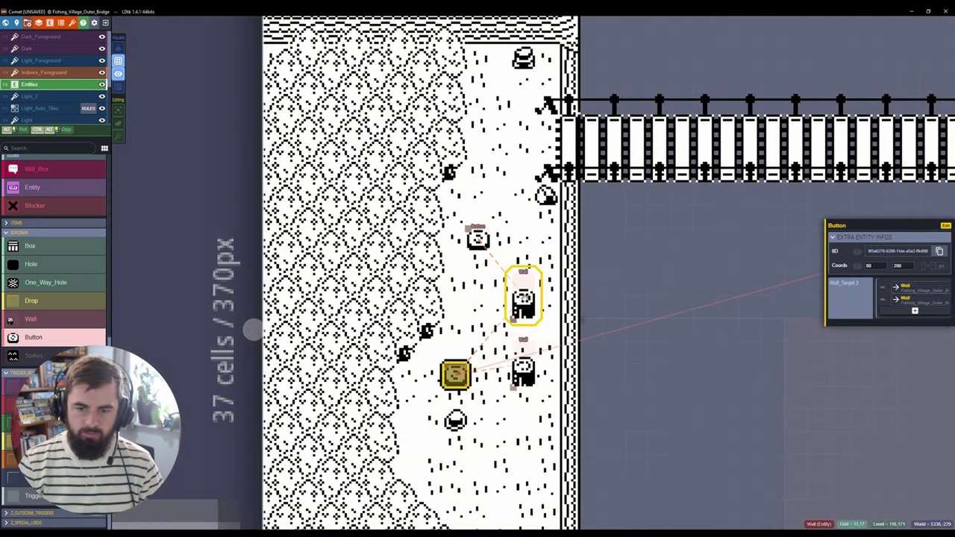
pyautogui.press('Escape')
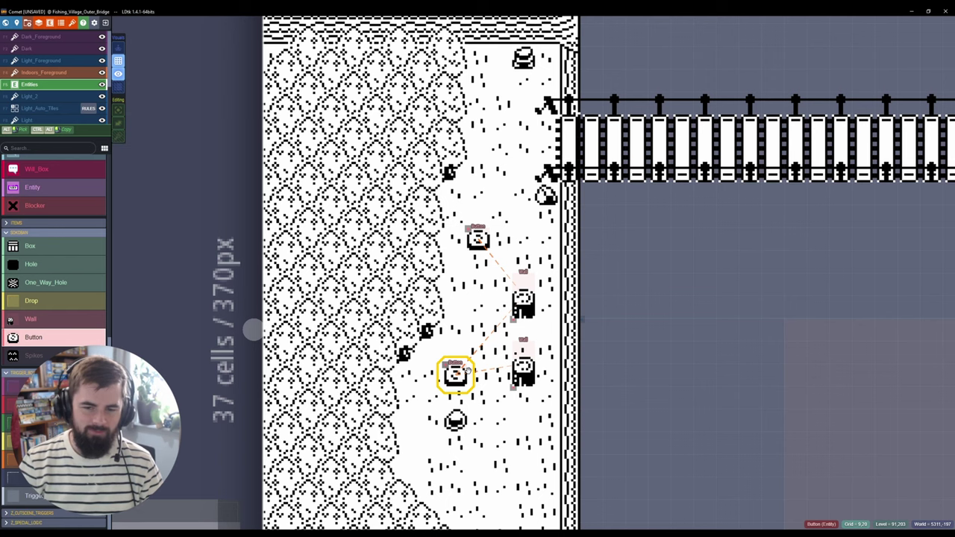
# - Examine the entity definitions for the Button's Wall_Target field and the Wall's editor tile and tile fitting options
pyautogui.click(49, 22)
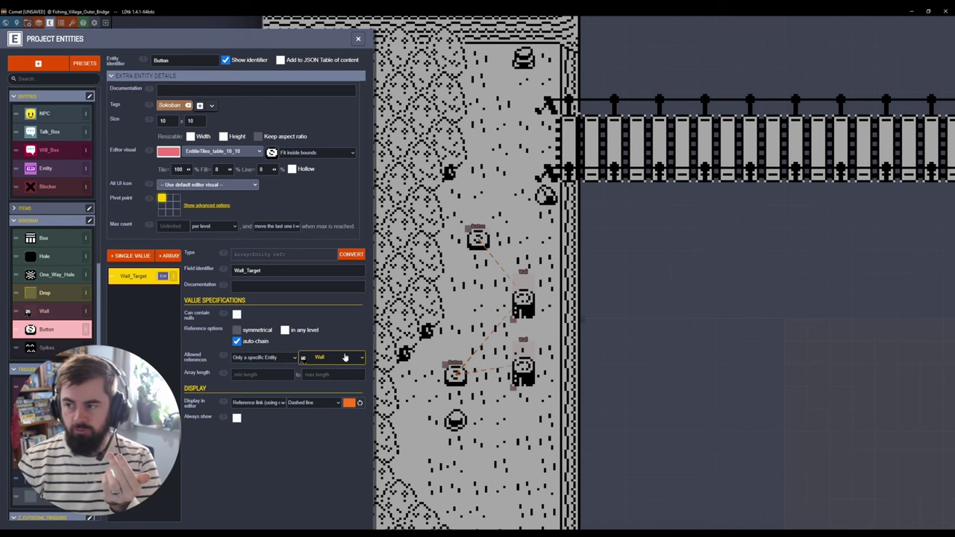
pyautogui.click(270, 155)
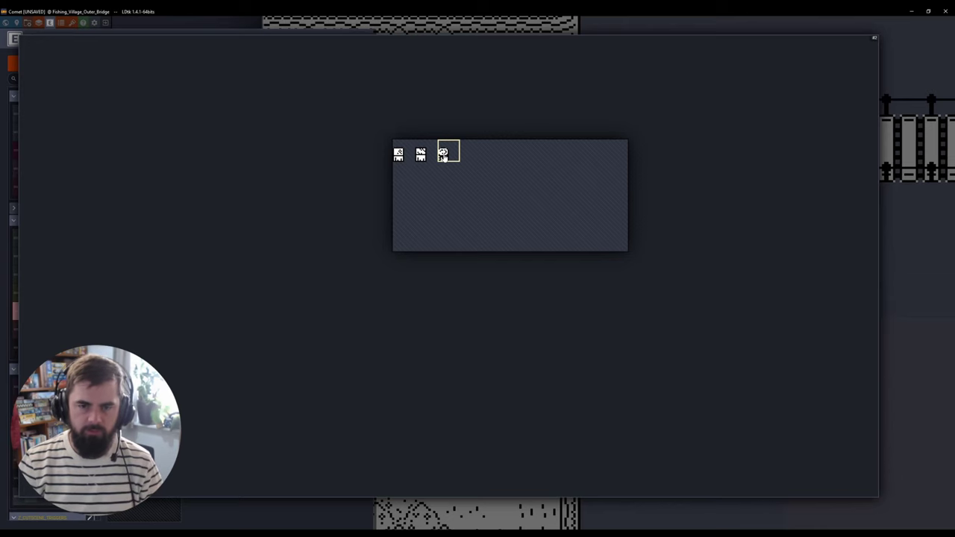
pyautogui.click(443, 154)
pyautogui.click(312, 152)
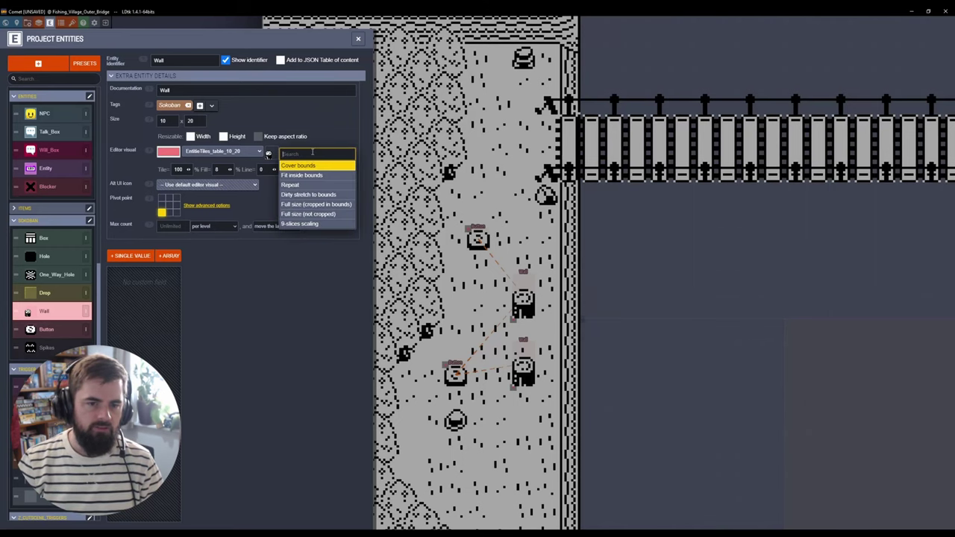
pyautogui.click(322, 254)
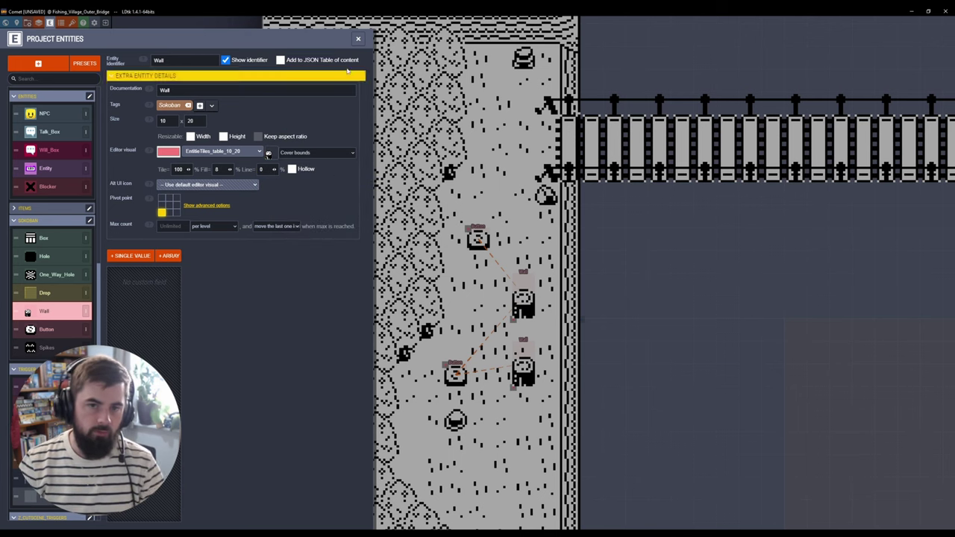
pyautogui.click(358, 39)
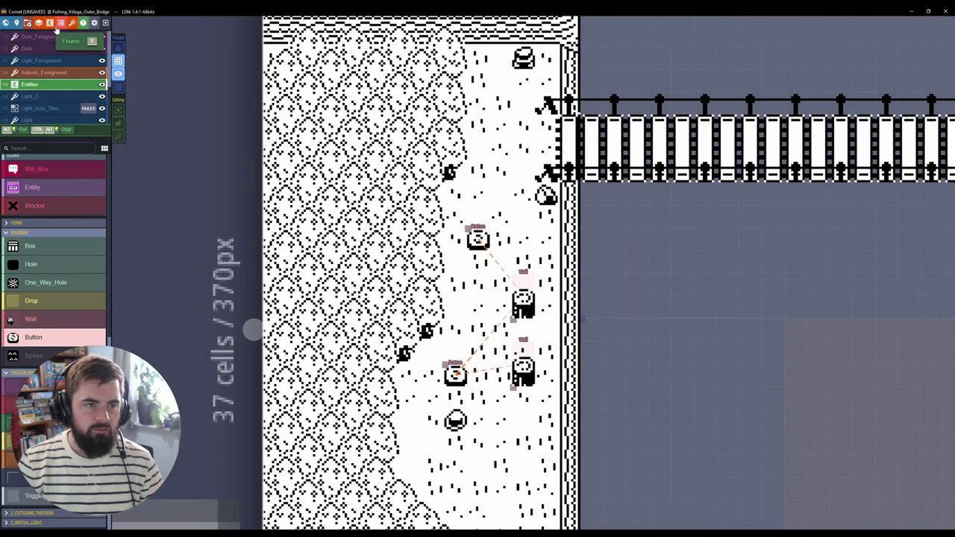
# - Set the Dark layer's inactive opacity to 100% in the project layer settings
pyautogui.click(38, 22)
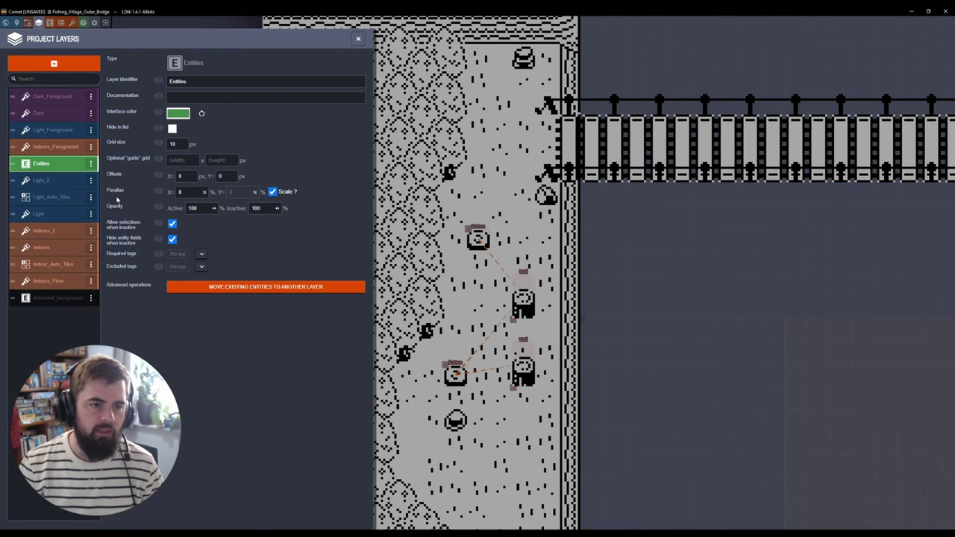
pyautogui.click(45, 115)
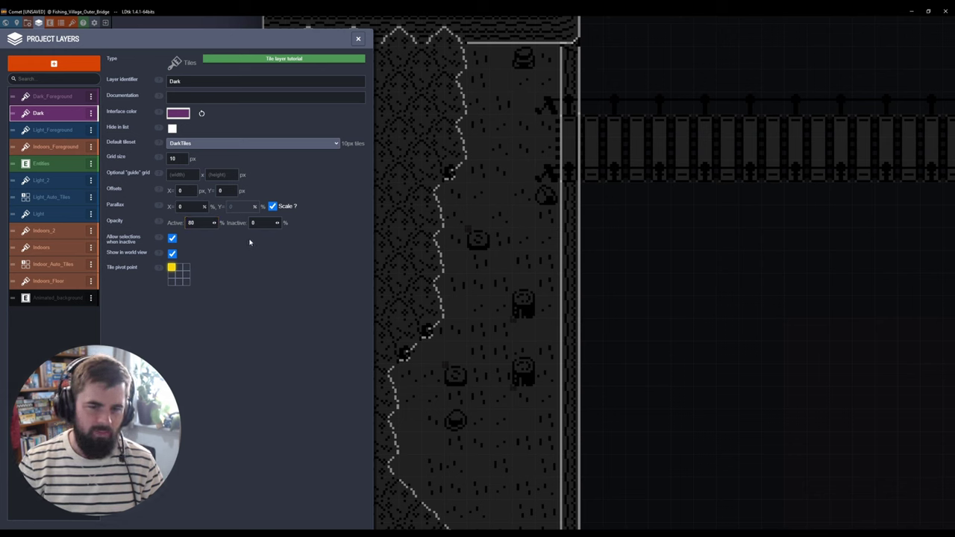
pyautogui.moveTo(259, 222); pyautogui.dragTo(386, 216)
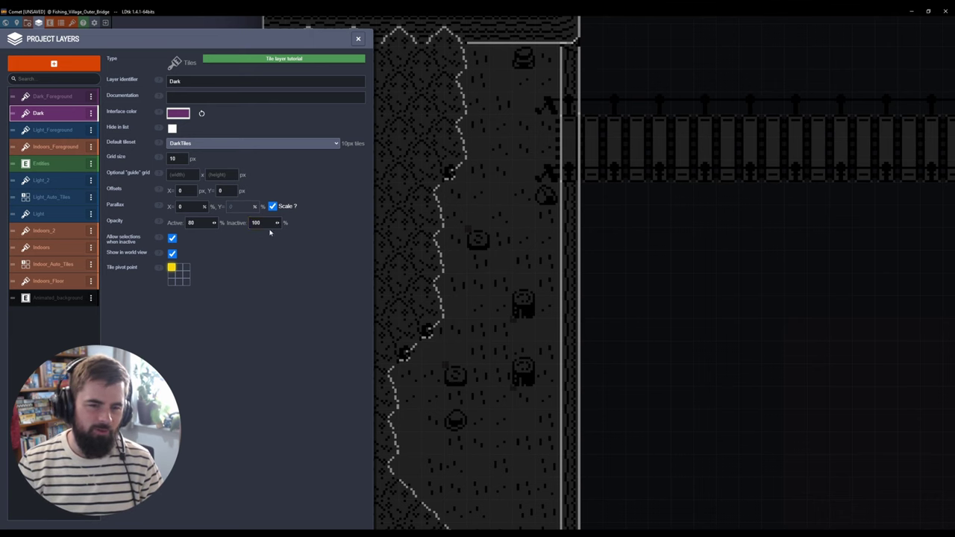
pyautogui.click(359, 39)
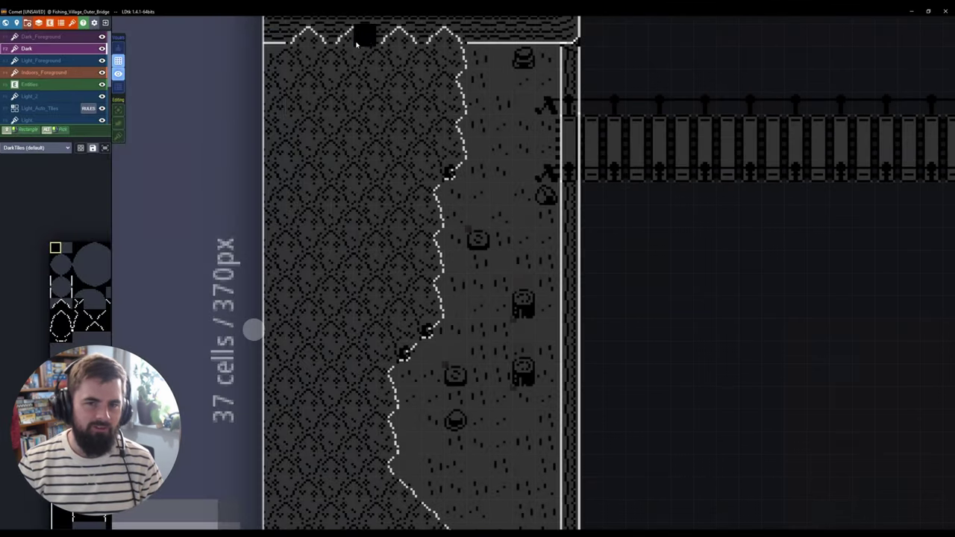
# - Try an inactive opacity of 0% on the Light_2 layer and restore it to 100%
pyautogui.click(41, 60)
pyautogui.click(37, 85)
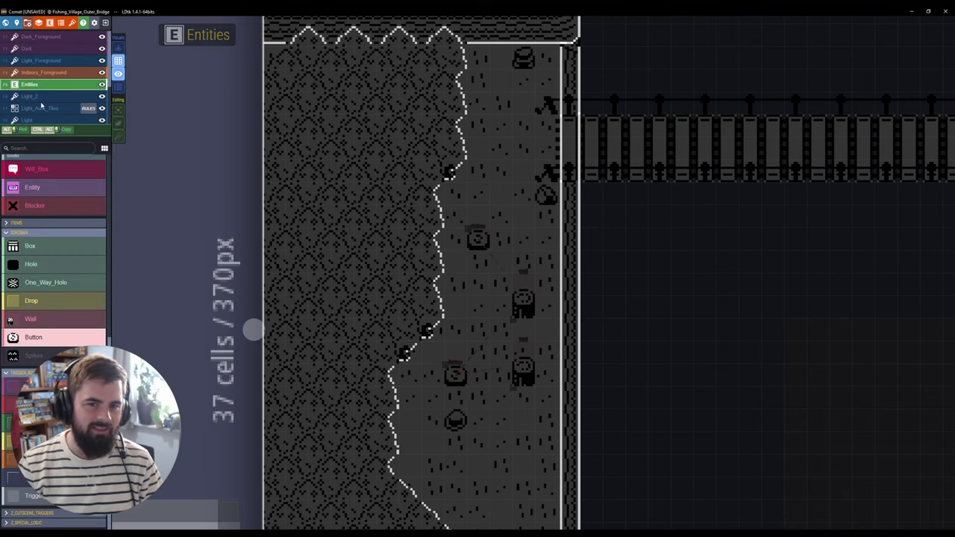
pyautogui.click(33, 97)
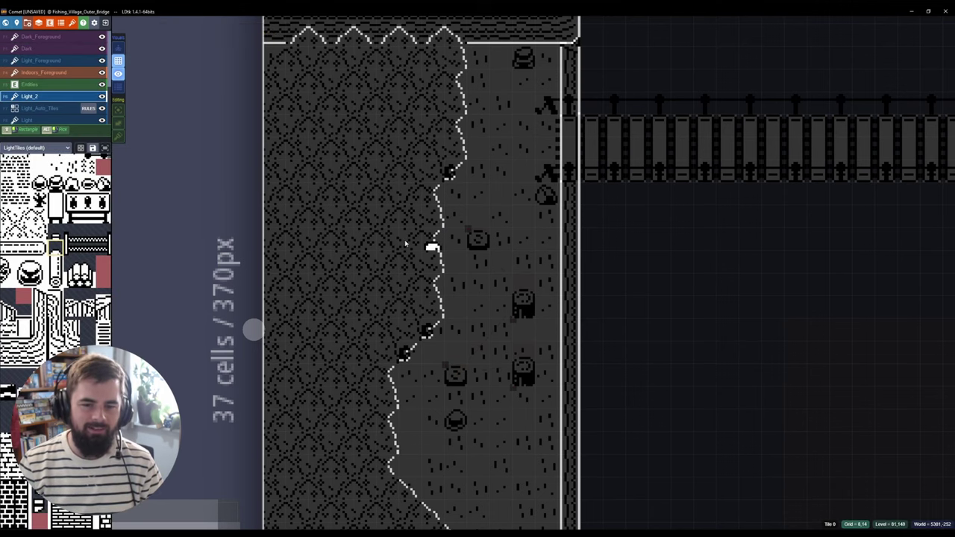
pyautogui.click(40, 23)
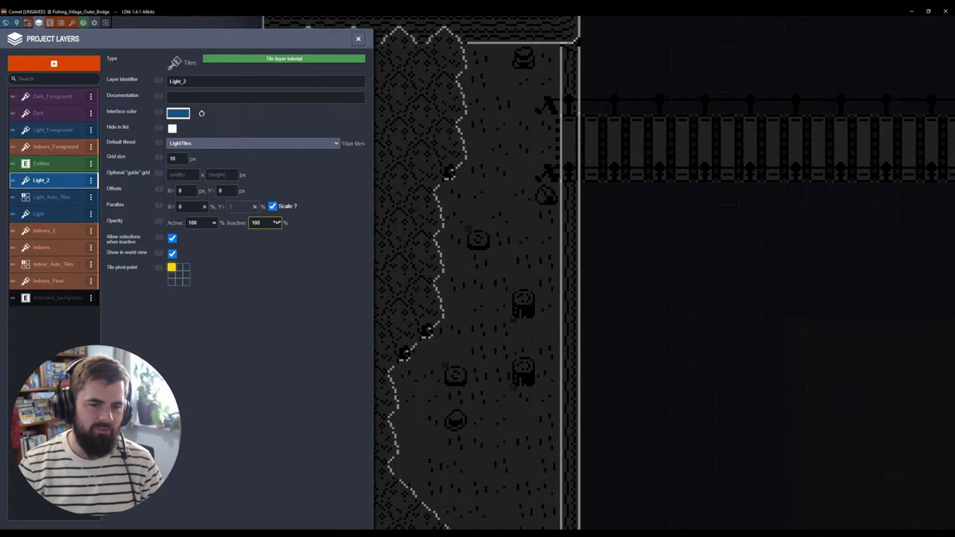
pyautogui.moveTo(273, 223); pyautogui.dragTo(59, 251)
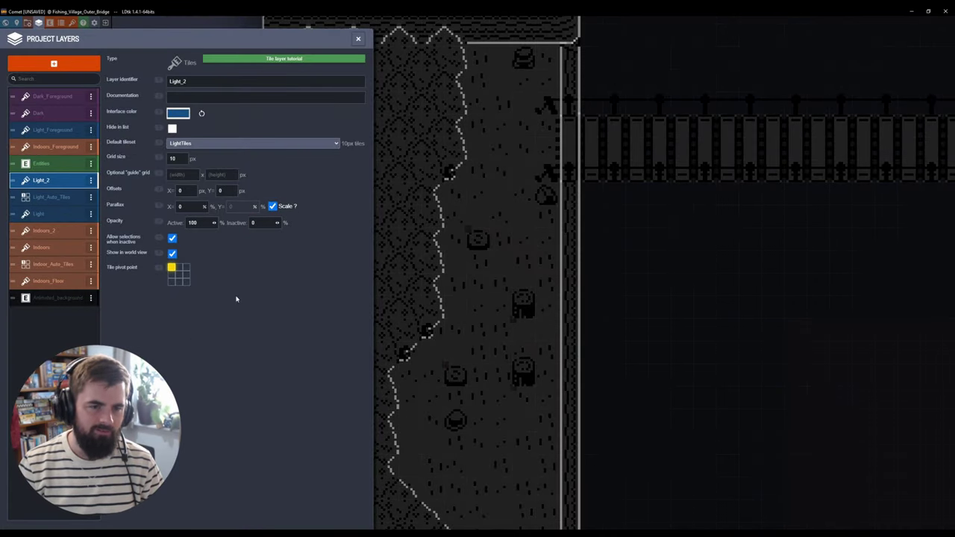
pyautogui.moveTo(278, 223); pyautogui.dragTo(386, 222)
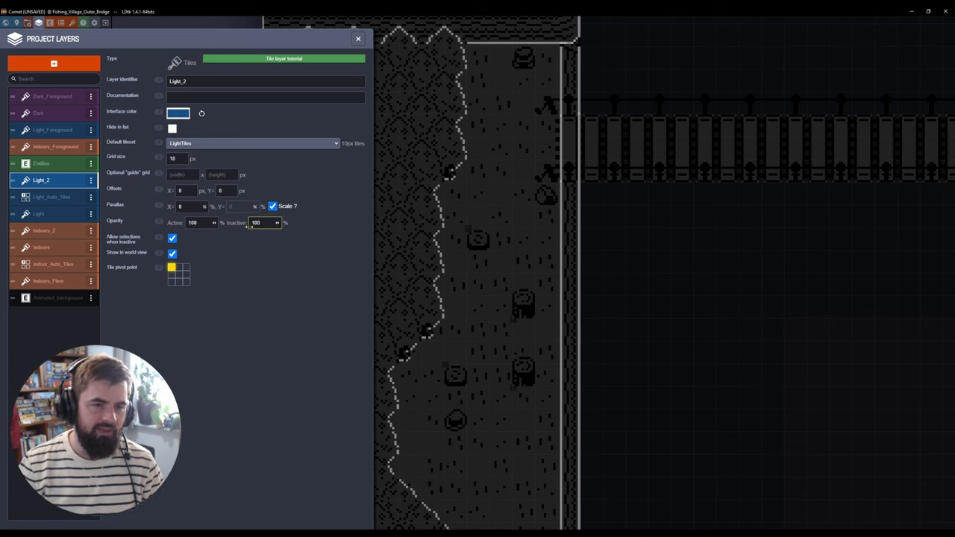
# - Set the Dark layer's inactive opacity to 0% and compare the level with Light_2 active and with Dark active
pyautogui.click(45, 112)
pyautogui.moveTo(266, 219); pyautogui.dragTo(201, 223)
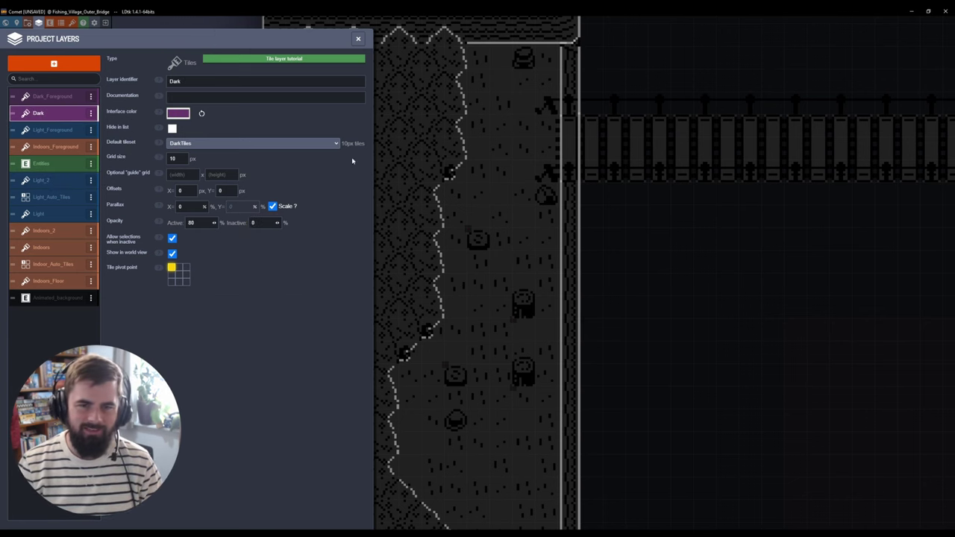
pyautogui.click(358, 38)
pyautogui.click(54, 97)
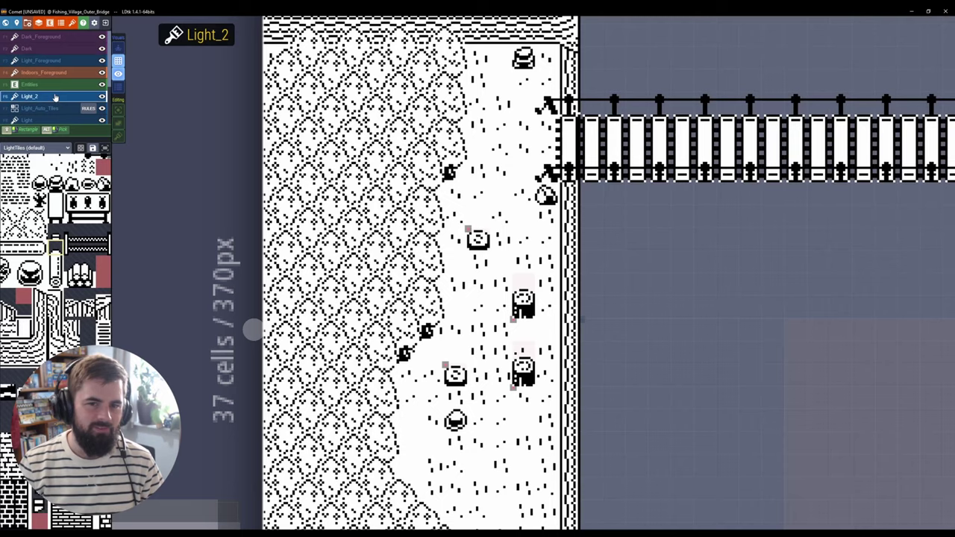
pyautogui.click(43, 51)
# - Try an inactive opacity of 69% on the Light_Foreground layer and inspect the Fishing_Village3 house roofs with the Light layer active
pyautogui.click(40, 25)
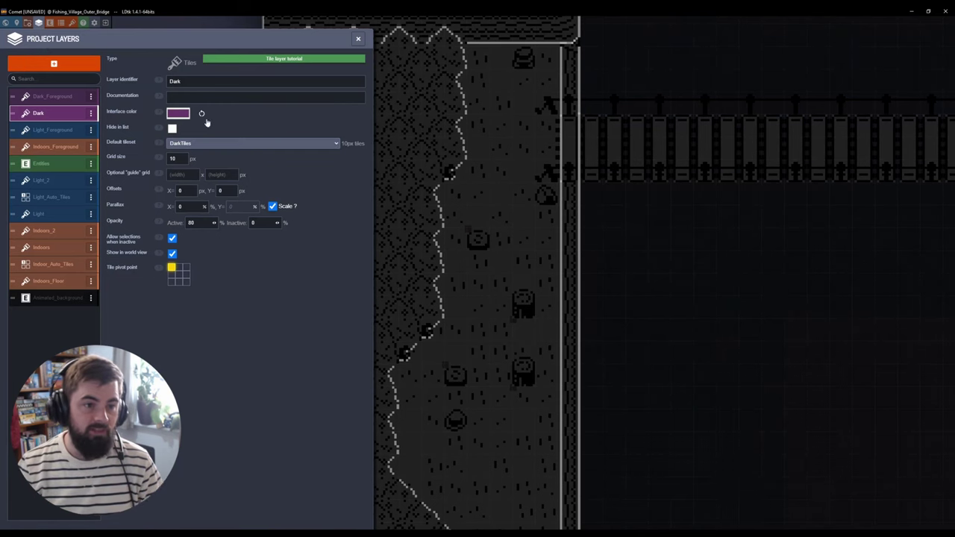
pyautogui.click(54, 131)
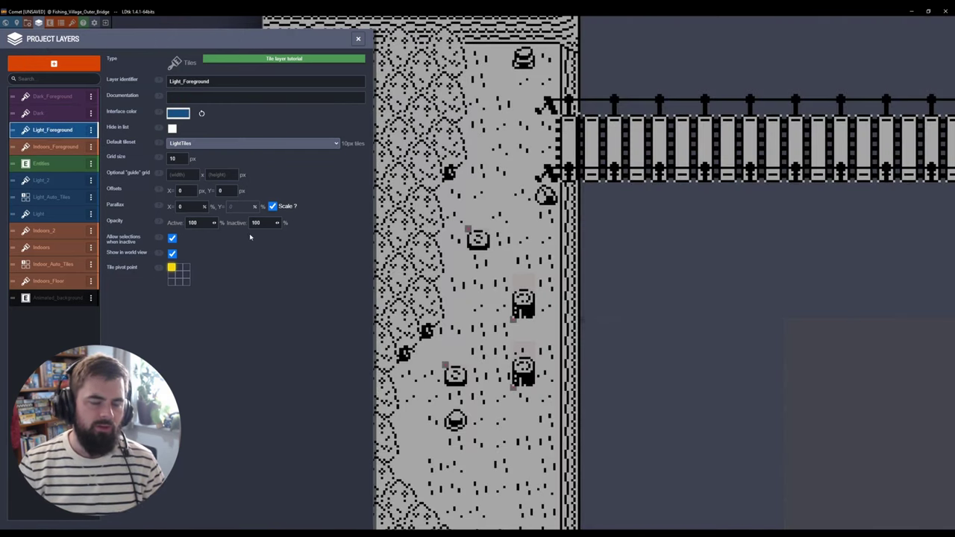
pyautogui.moveTo(264, 225); pyautogui.dragTo(258, 225)
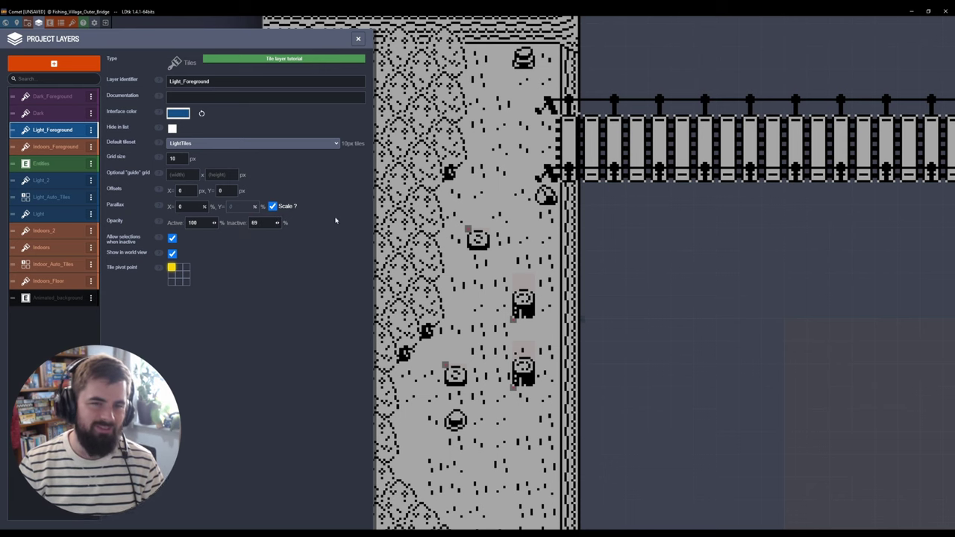
pyautogui.click(358, 39)
pyautogui.moveTo(409, 358); pyautogui.dragTo(463, 183, button='middle')
pyautogui.click(42, 97)
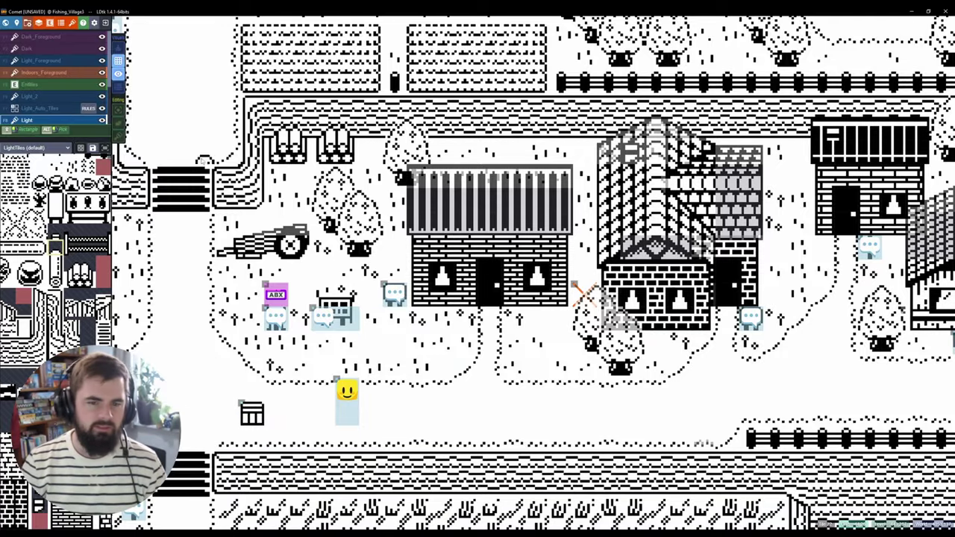
pyautogui.scroll(2, 533, 188)
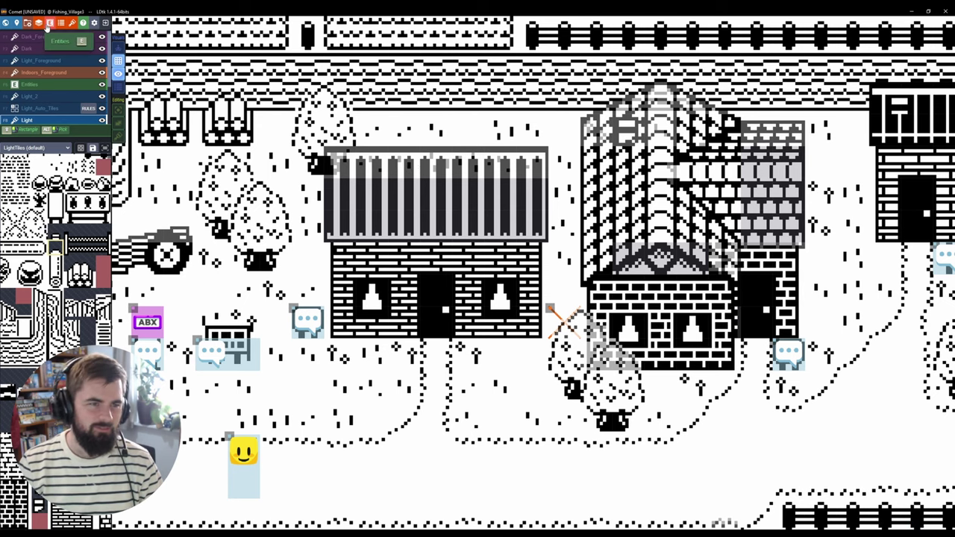
# - Set the Light_Foreground layer's inactive opacity to 100% in the project layer settings and return to the level
pyautogui.click(49, 22)
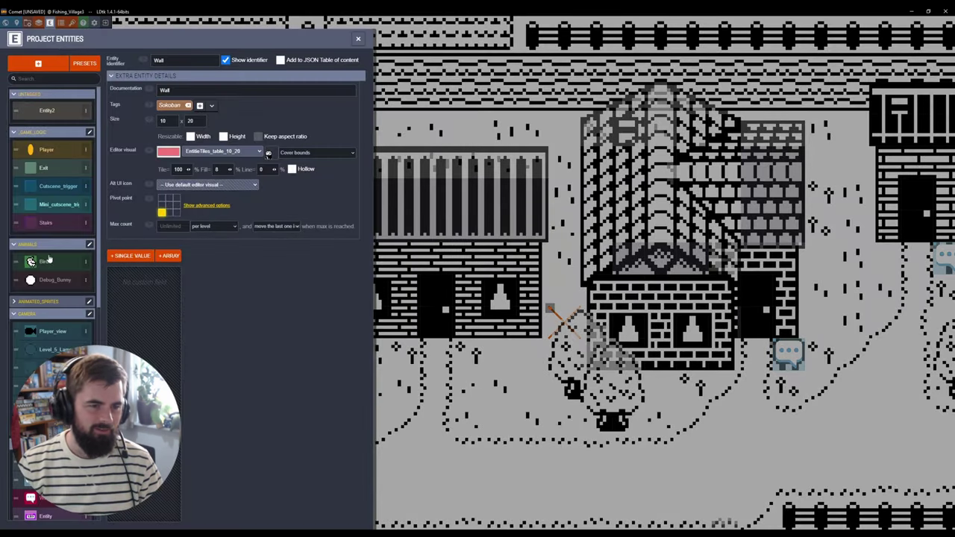
pyautogui.click(39, 22)
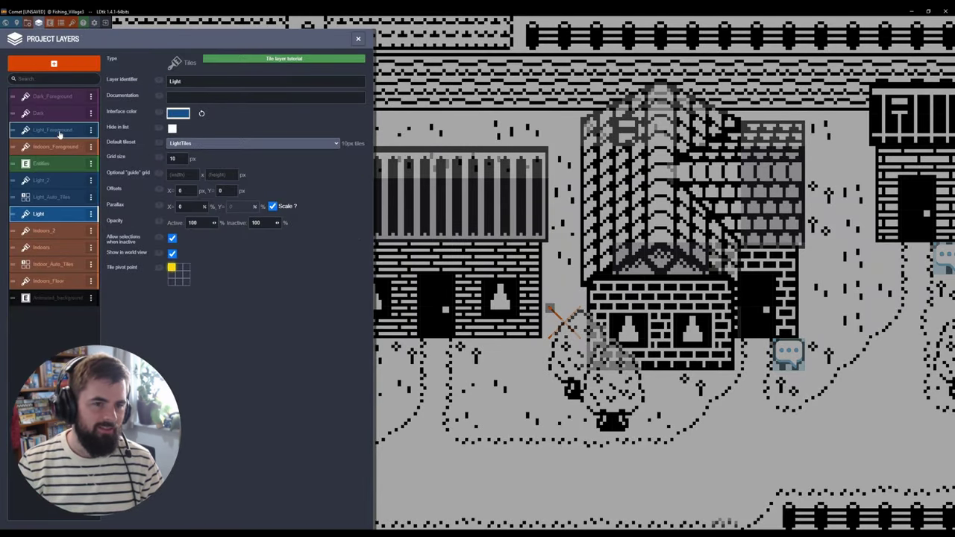
pyautogui.click(52, 130)
pyautogui.moveTo(260, 223); pyautogui.dragTo(392, 235)
pyautogui.click(358, 39)
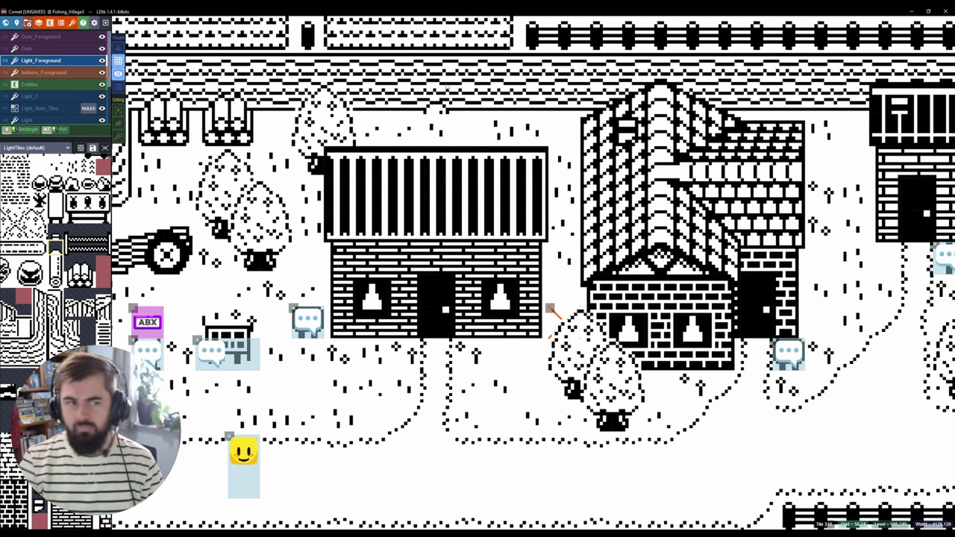
pyautogui.click(41, 25)
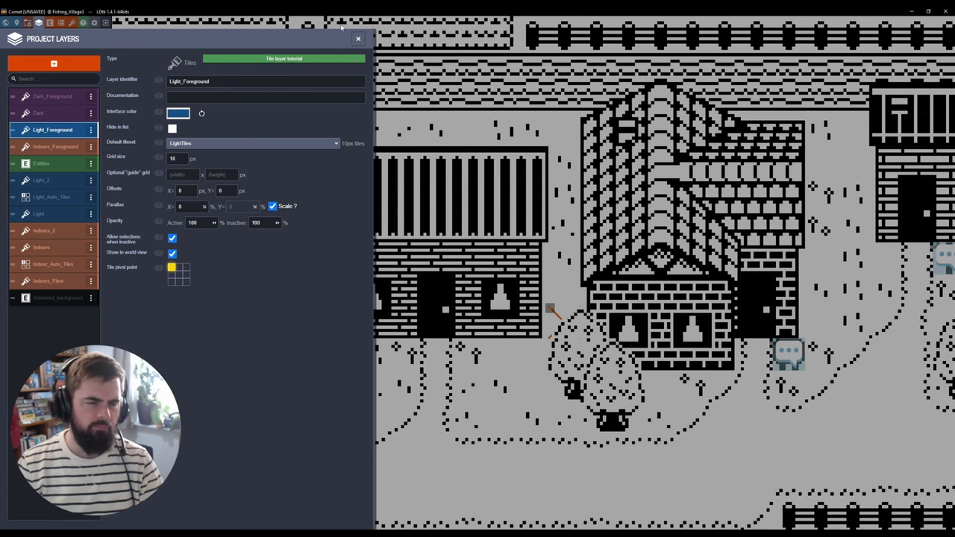
pyautogui.click(358, 38)
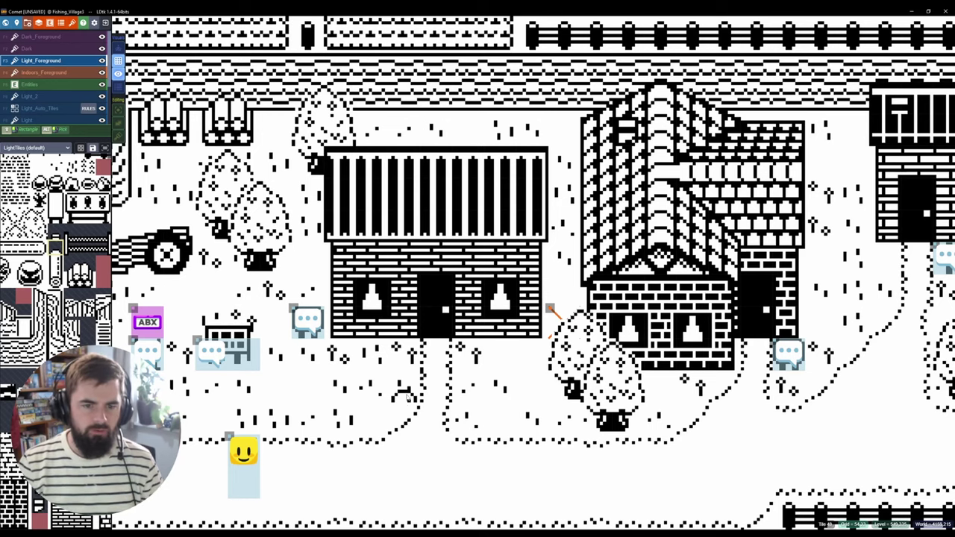
# - Examine the LightTiles tileset palette for the Light_Foreground layer in Fishing_Village3
pyautogui.scroll(-5, 407, 397)
pyautogui.scroll(3, 408, 398)
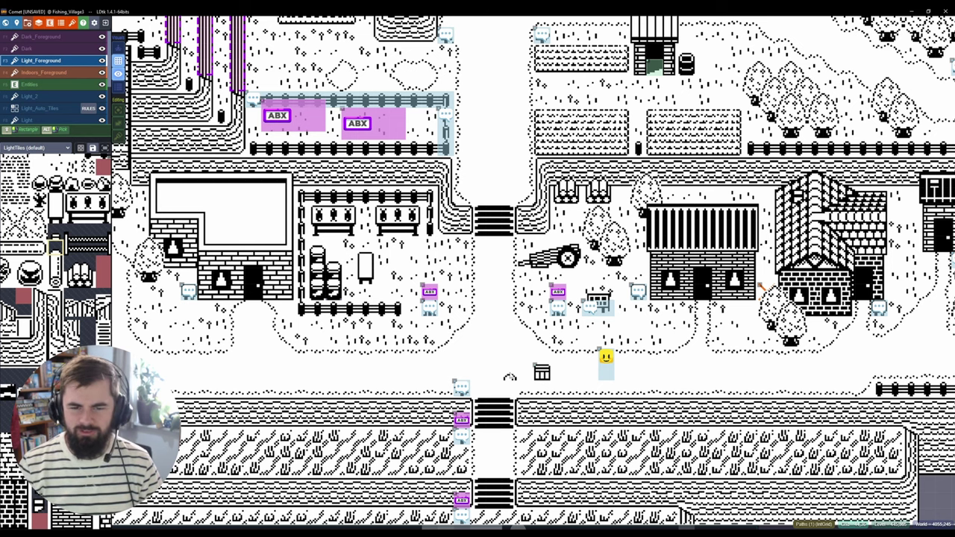
pyautogui.moveTo(28, 276)
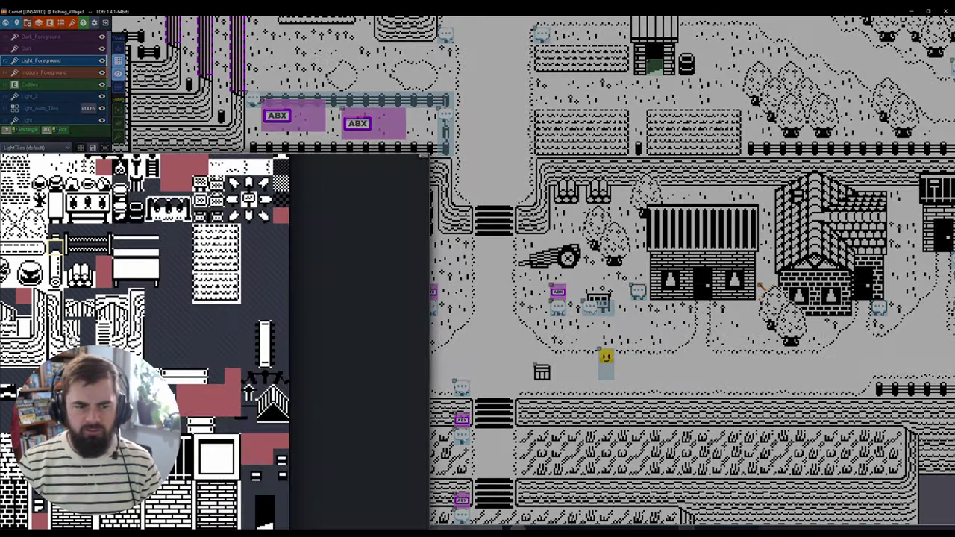
pyautogui.moveTo(72, 339); pyautogui.dragTo(190, 510, button='middle')
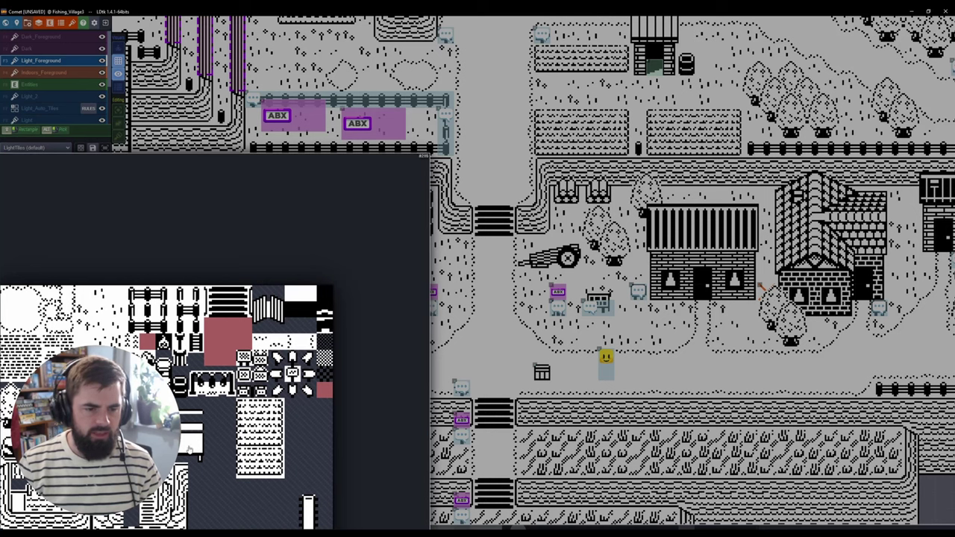
pyautogui.moveTo(199, 422); pyautogui.dragTo(301, 295, button='middle')
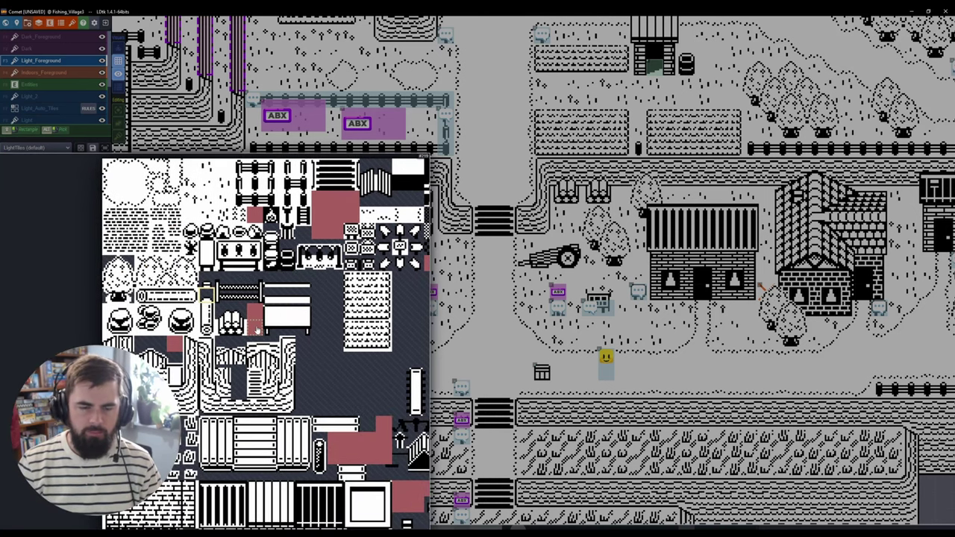
pyautogui.moveTo(327, 425); pyautogui.dragTo(273, 219, button='middle')
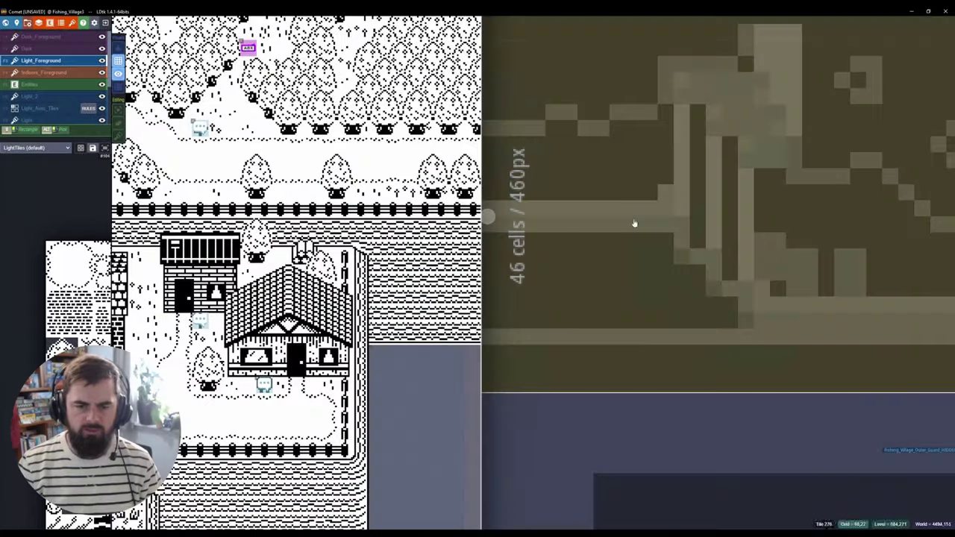
# - Go from Fishing_Village3 past the Tackle_Shop2 interior to the Guardhut2 interior level
pyautogui.moveTo(595, 311); pyautogui.dragTo(482, 76, button='middle')
pyautogui.scroll(-4, 531, 212)
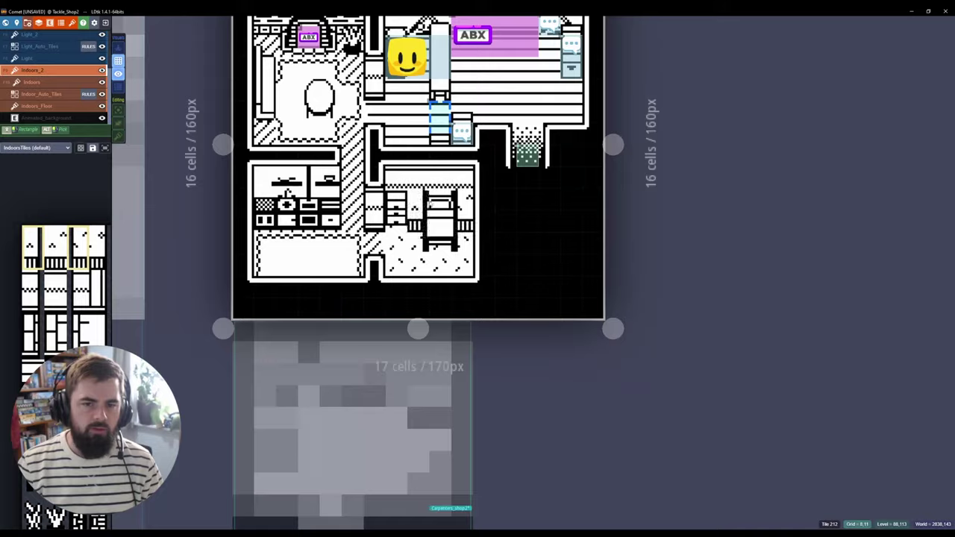
pyautogui.scroll(-5, 430, 206)
pyautogui.click(383, 331)
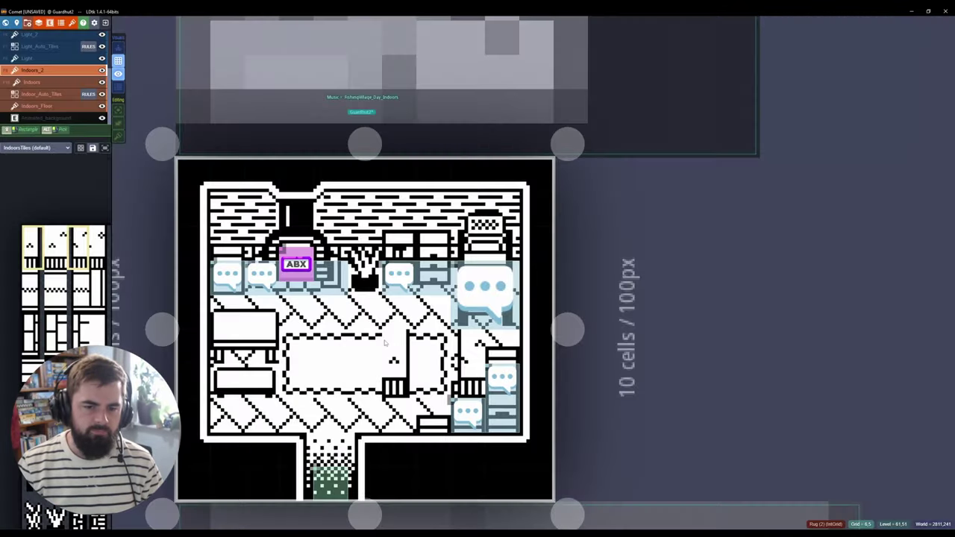
pyautogui.moveTo(385, 342); pyautogui.dragTo(493, 178, button='middle')
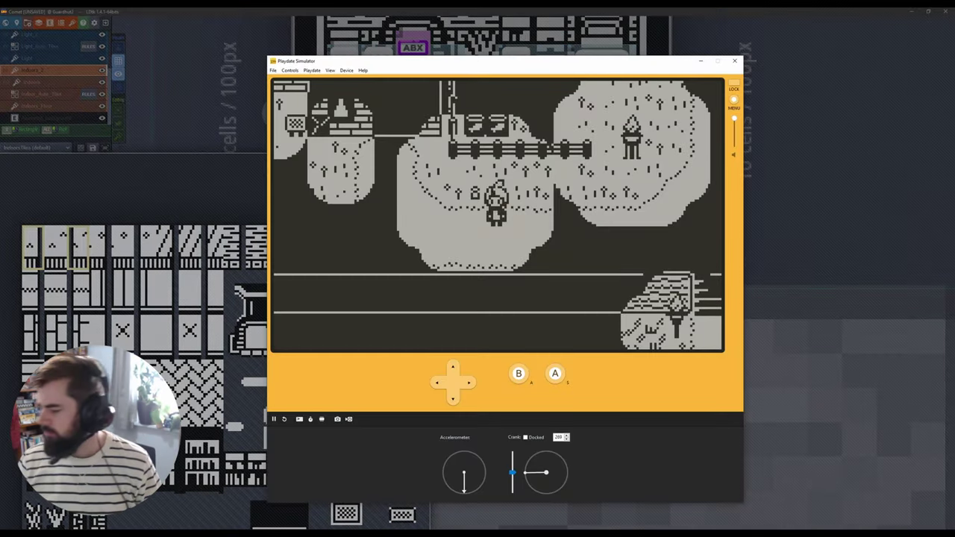
# - Switch to the Playdate Simulator and walk the character through the dark village and up the steps to the northern fields
pyautogui.moveTo(209, 535)
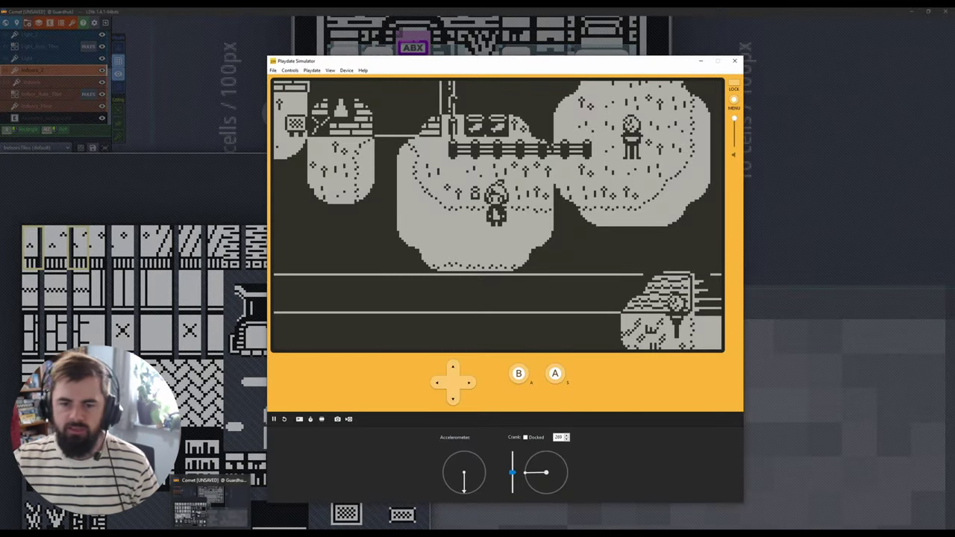
pyautogui.press('Up')
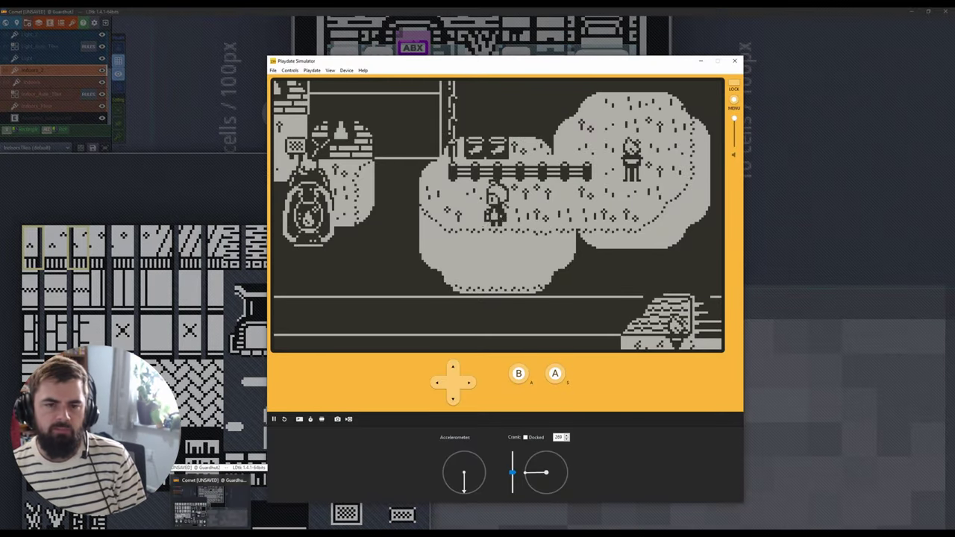
pyautogui.press('Left')
pyautogui.press('Right')
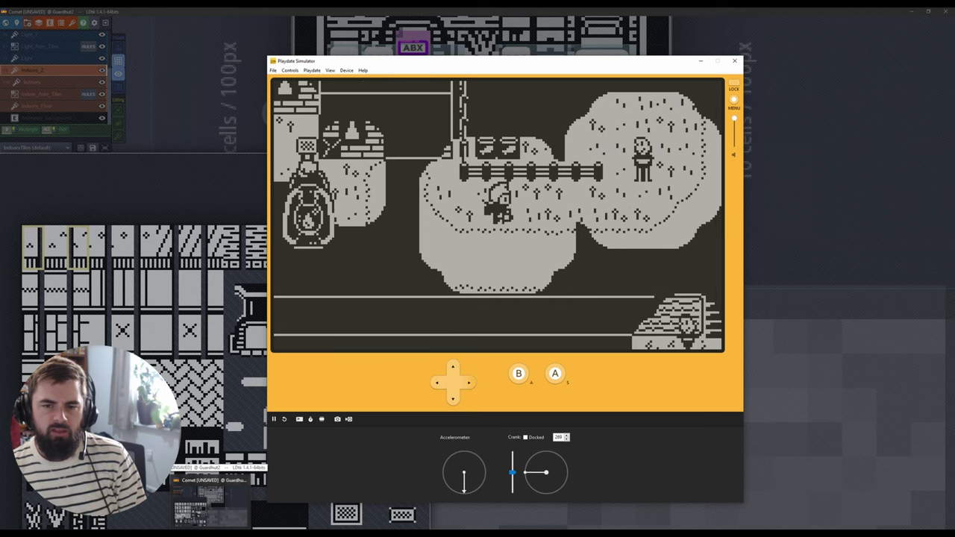
pyautogui.press('Right')
pyautogui.press('Up')
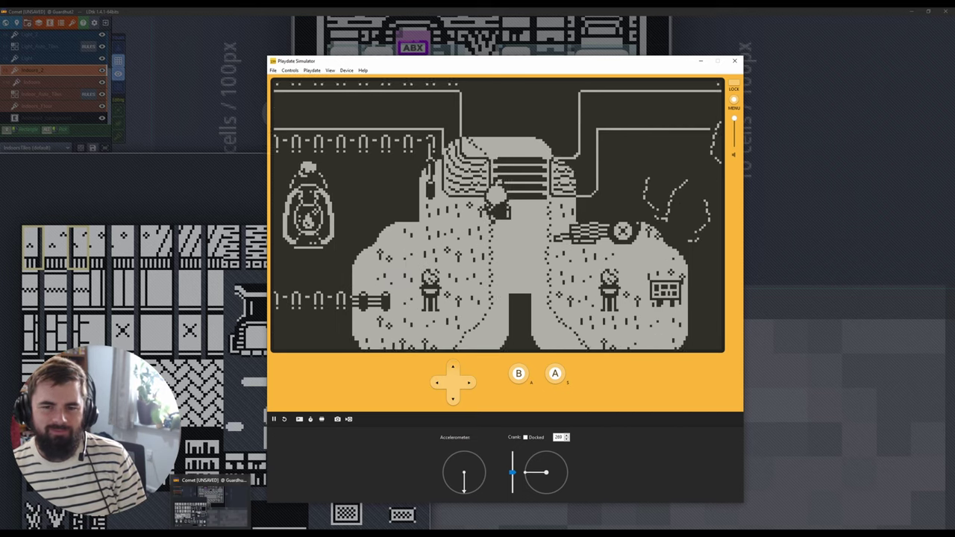
pyautogui.press('Up')
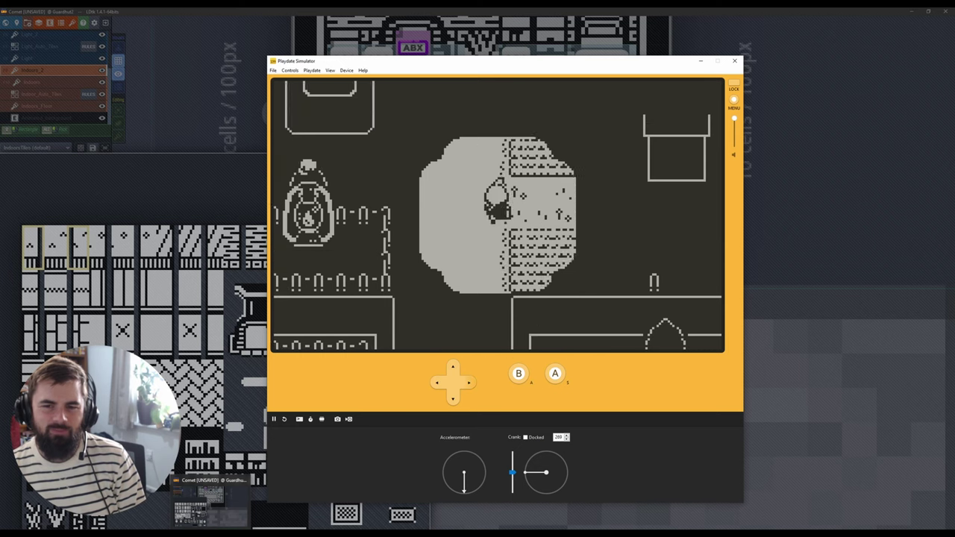
# - Take the character inside the building, down the staircase and into the passage above the crate room
pyautogui.press('Up')
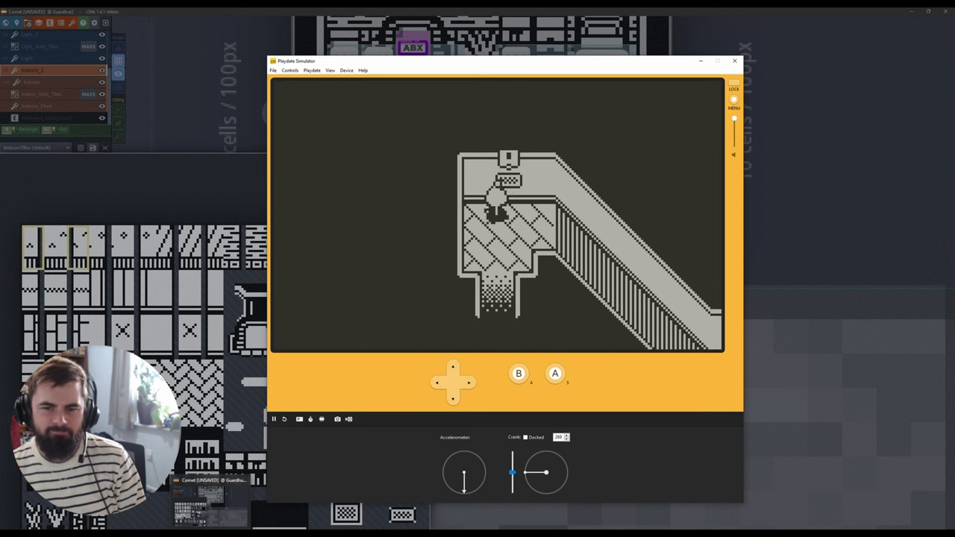
pyautogui.press('Right')
pyautogui.press('Down')
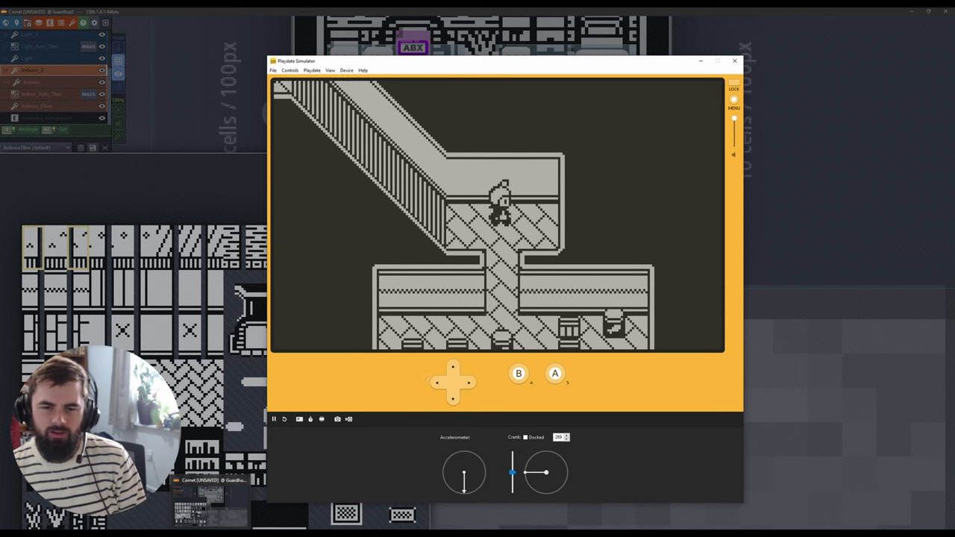
pyautogui.press('Down')
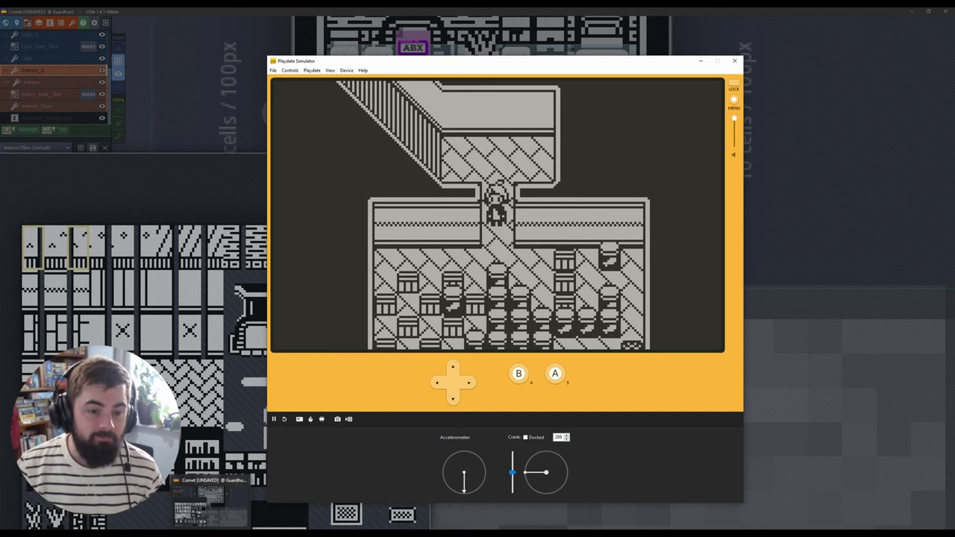
# - Switch back to LDtk, pick the doorway frame tile group in IndoorsTiles and open the NPC_FPS_Test level
pyautogui.click(210, 533)
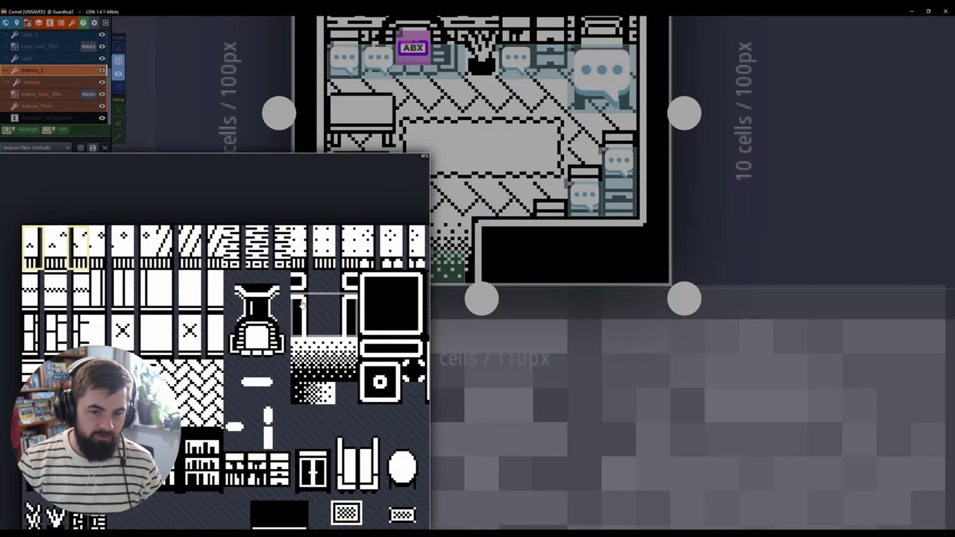
pyautogui.click(292, 329)
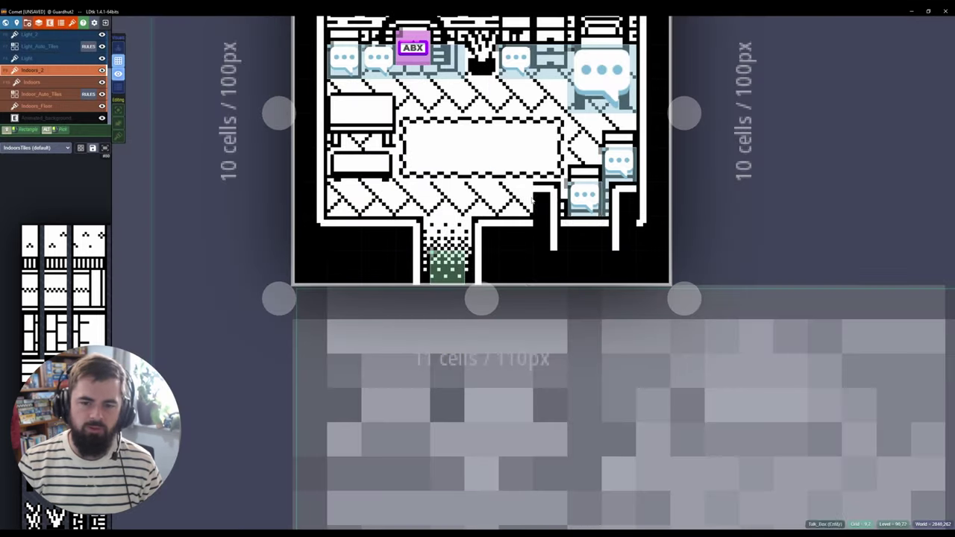
pyautogui.press('w')
pyautogui.moveTo(497, 268); pyautogui.dragTo(792, 226)
pyautogui.scroll(-2, 792, 226)
pyautogui.moveTo(336, 261); pyautogui.dragTo(907, 217)
pyautogui.doubleClick(475, 289)
pyautogui.press('w')
pyautogui.scroll(-2, 386, 285)
pyautogui.doubleClick(575, 324)
# - Compare the saved tile groups of the doorway frame's upper and lower parts in the IndoorsTiles palette
pyautogui.moveTo(105, 266)
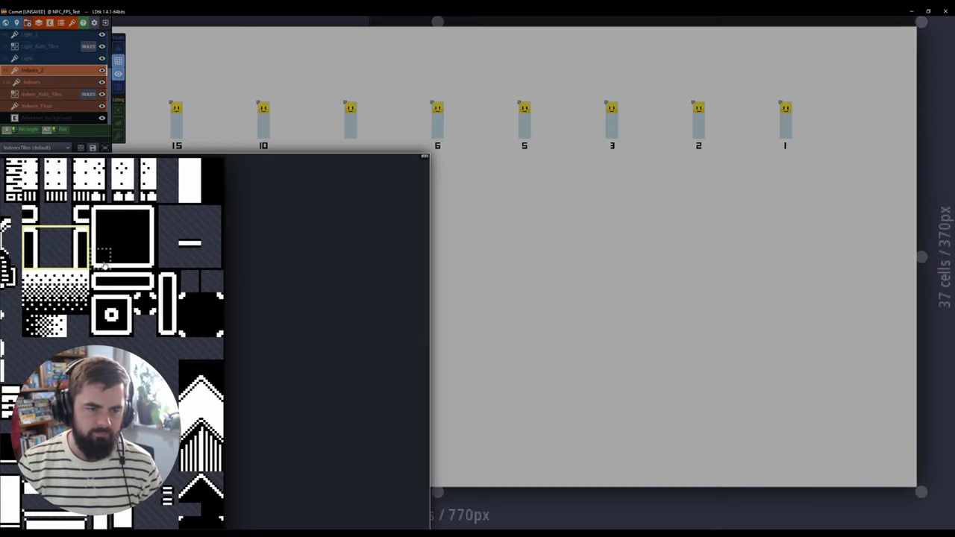
pyautogui.click(30, 220)
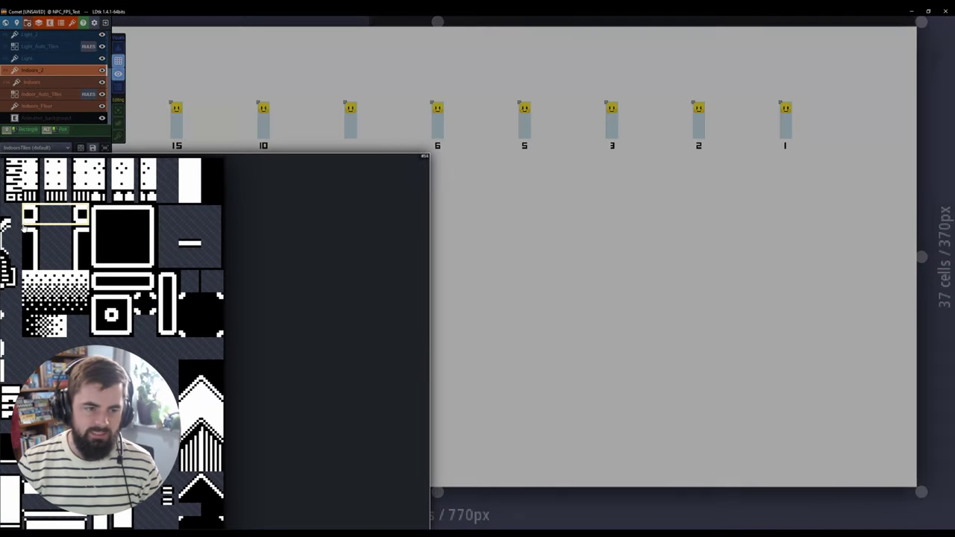
pyautogui.click(78, 250)
pyautogui.click(46, 213)
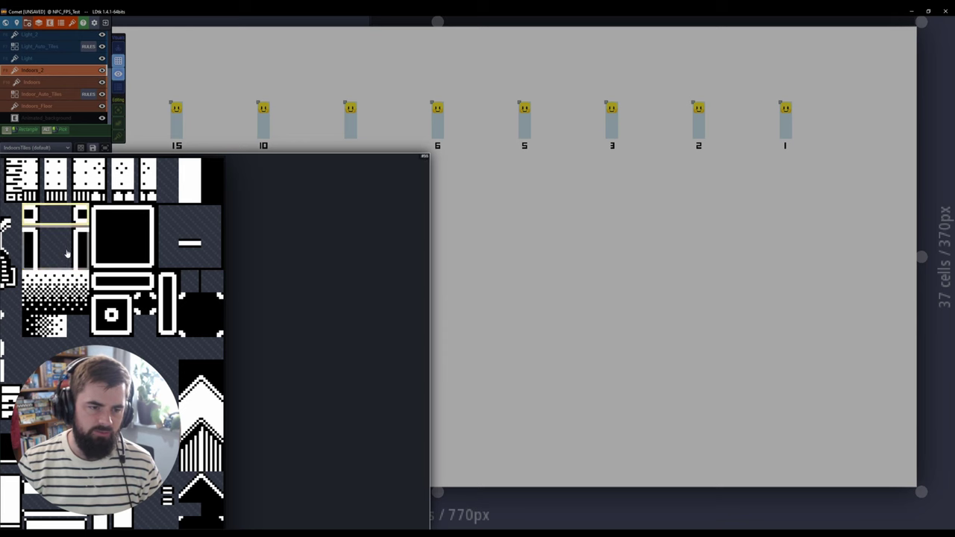
pyautogui.click(67, 252)
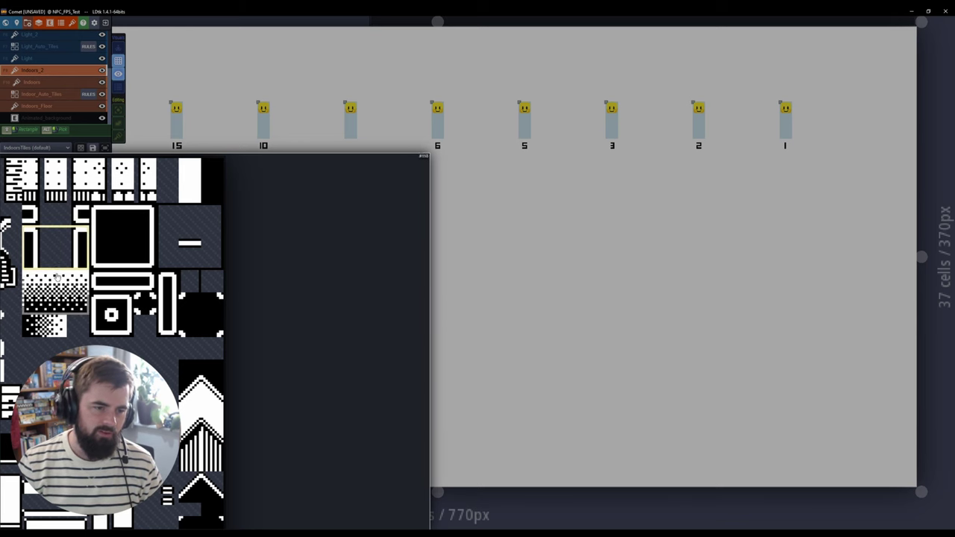
# - Save the dithered gradient tiles below the doorway frame as one grouped selection in IndoorsTiles
pyautogui.moveTo(62, 305); pyautogui.dragTo(33, 281)
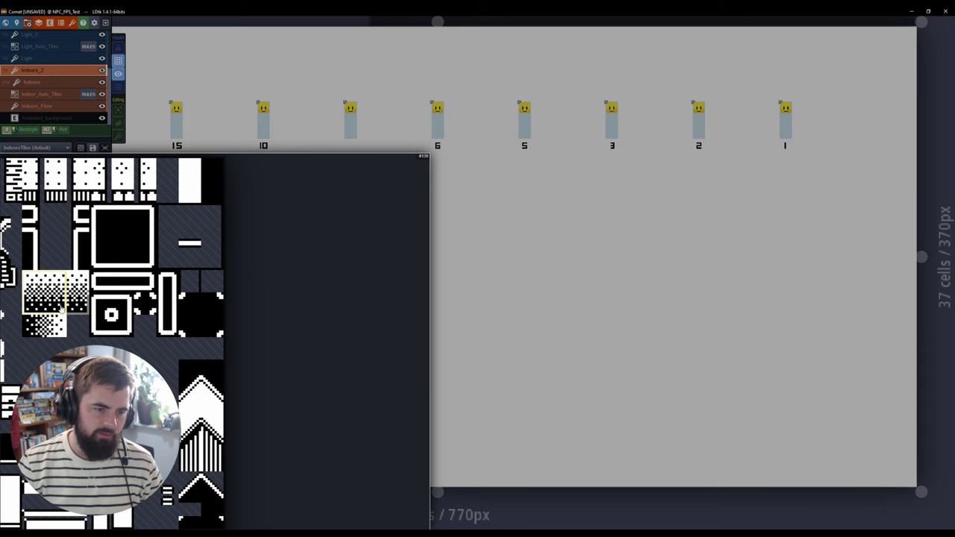
pyautogui.hotkey('ctrl', 'z')
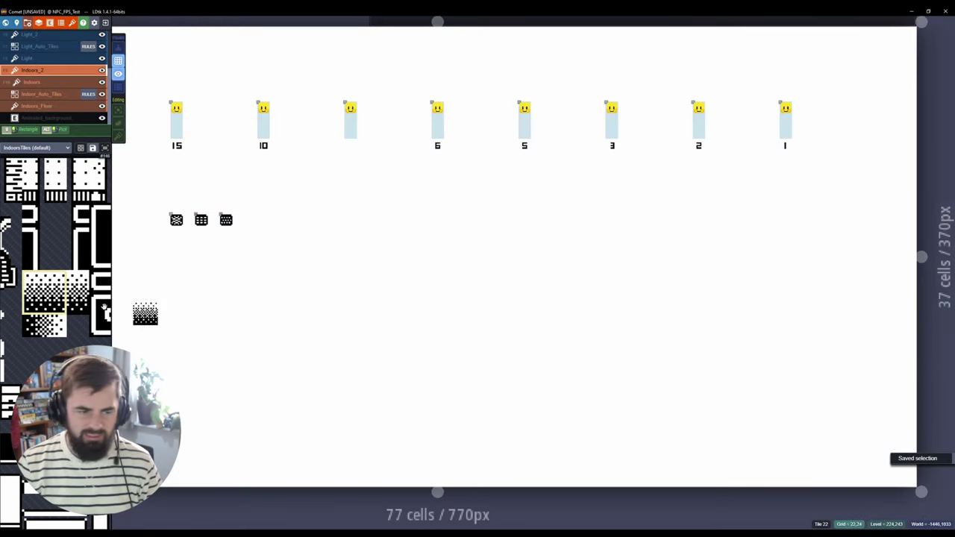
pyautogui.moveTo(75, 287)
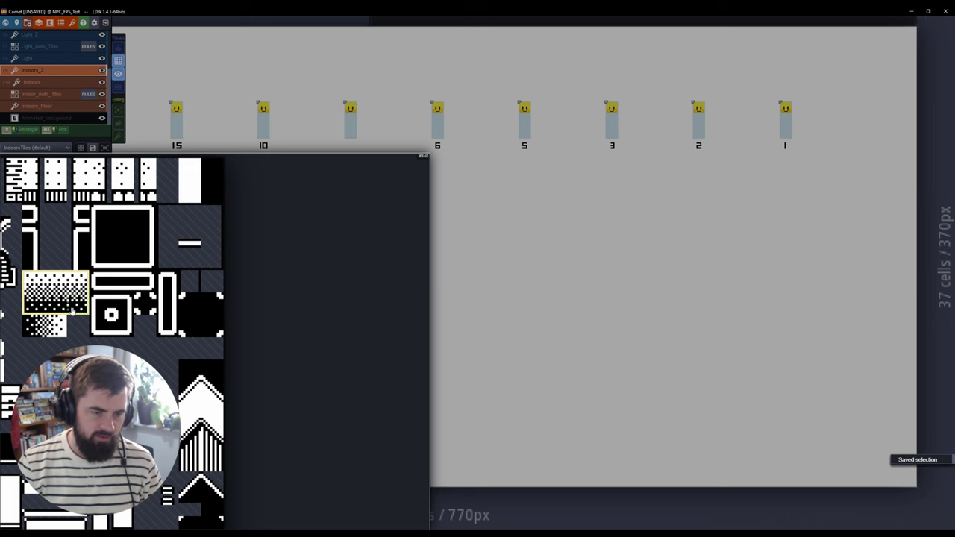
# - Try the small double-door cabinet tile group in the empty level on Indoors_2, with single layer mode on and off
pyautogui.moveTo(81, 446); pyautogui.dragTo(291, 324, button='middle')
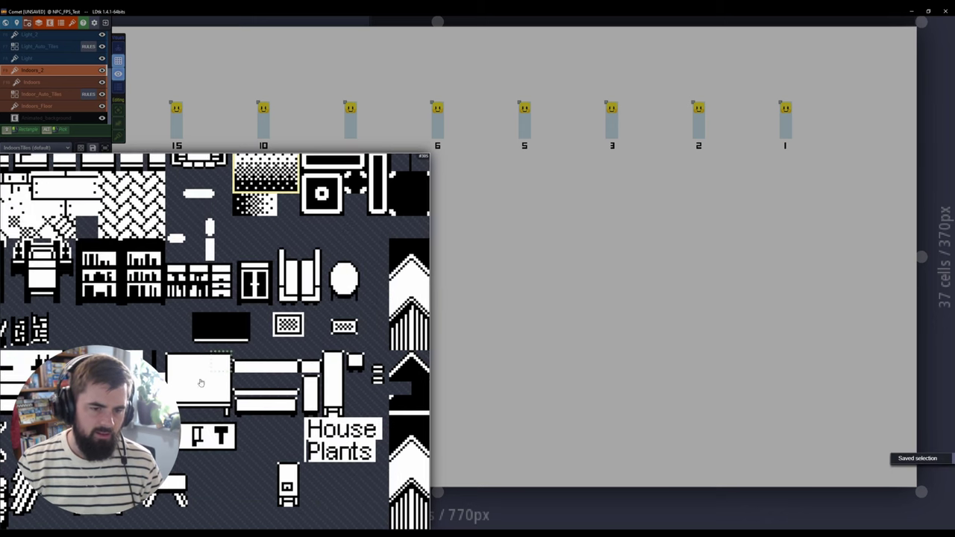
pyautogui.click(255, 281)
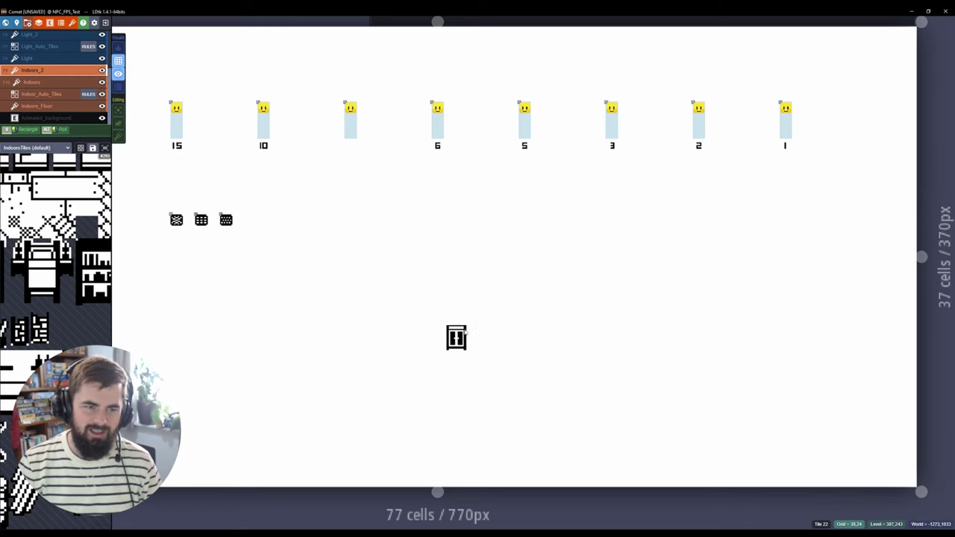
pyautogui.press('a')
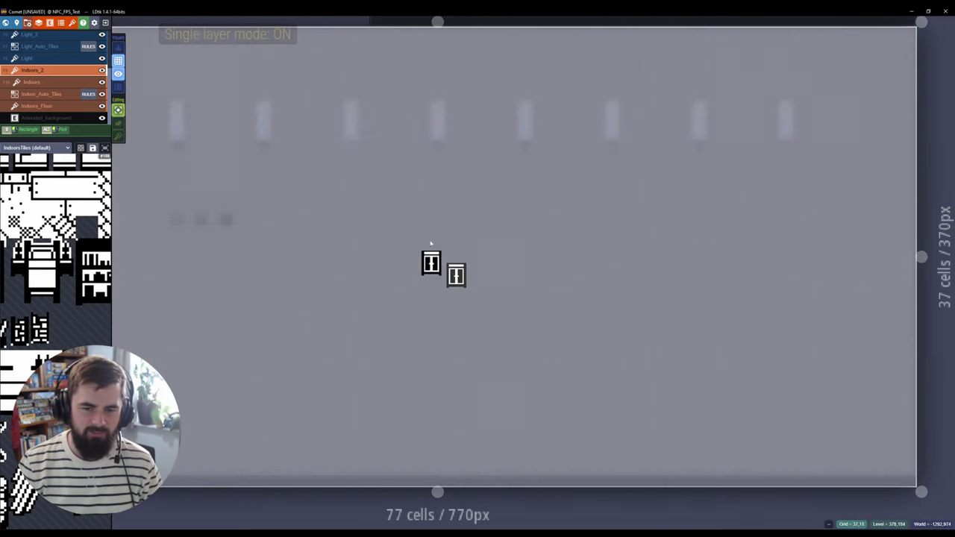
pyautogui.press('a')
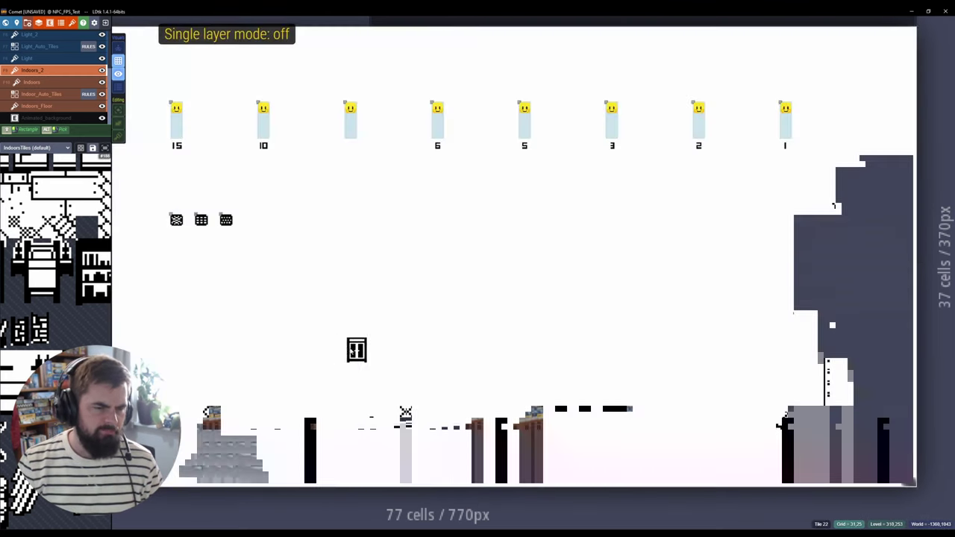
# - Assemble a double bed with side tables on Indoors_2 in single layer mode from its saved middle, left-end and right-end tile groups
pyautogui.click(41, 277)
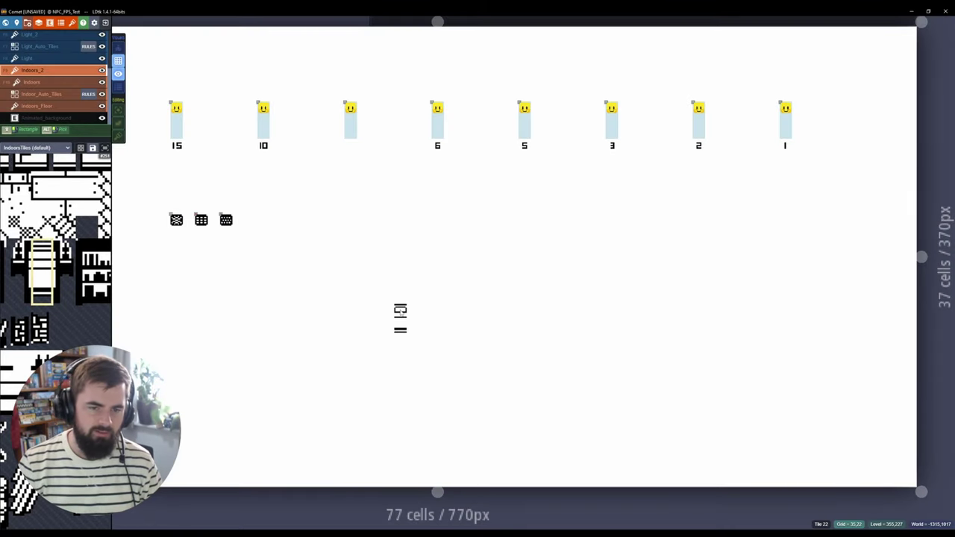
pyautogui.press('a')
pyautogui.click(463, 279)
pyautogui.click(20, 272)
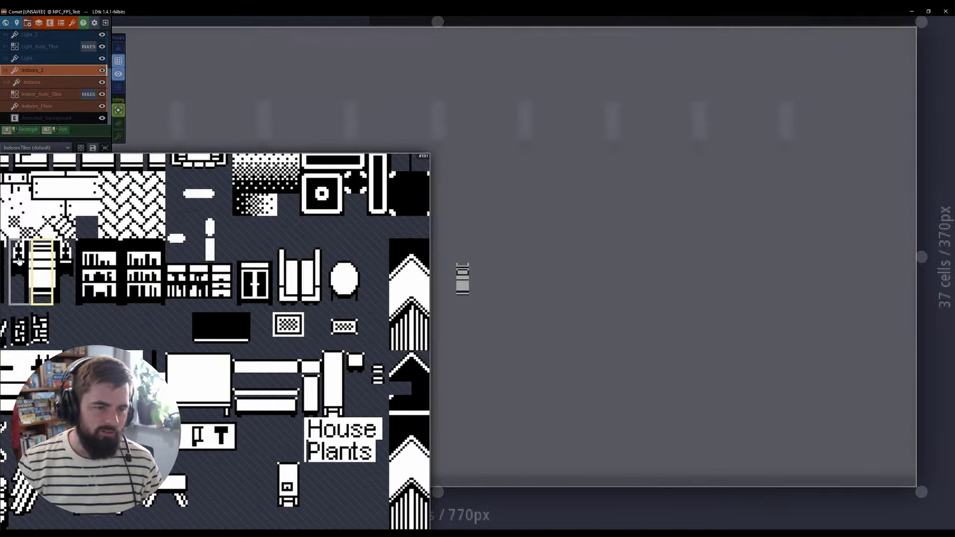
pyautogui.click(445, 269)
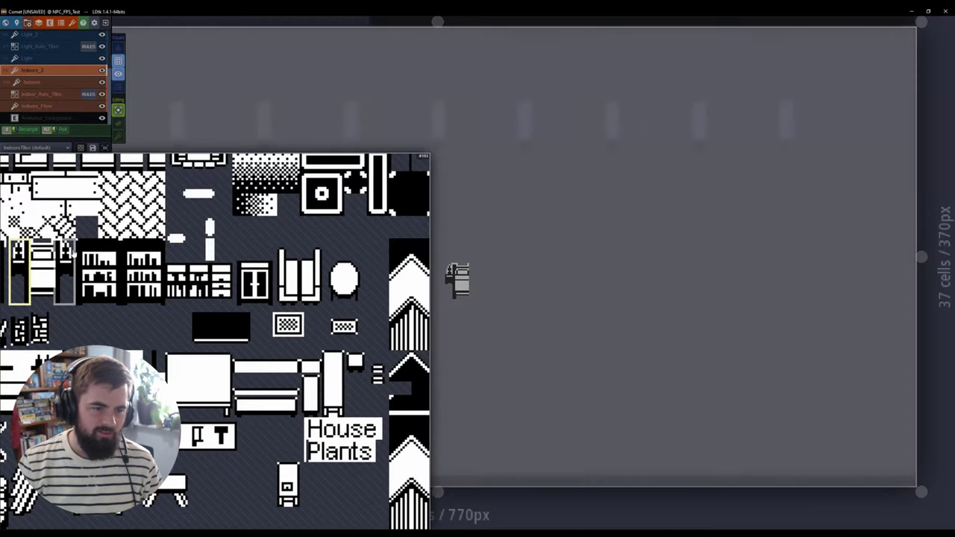
pyautogui.click(72, 252)
pyautogui.click(487, 269)
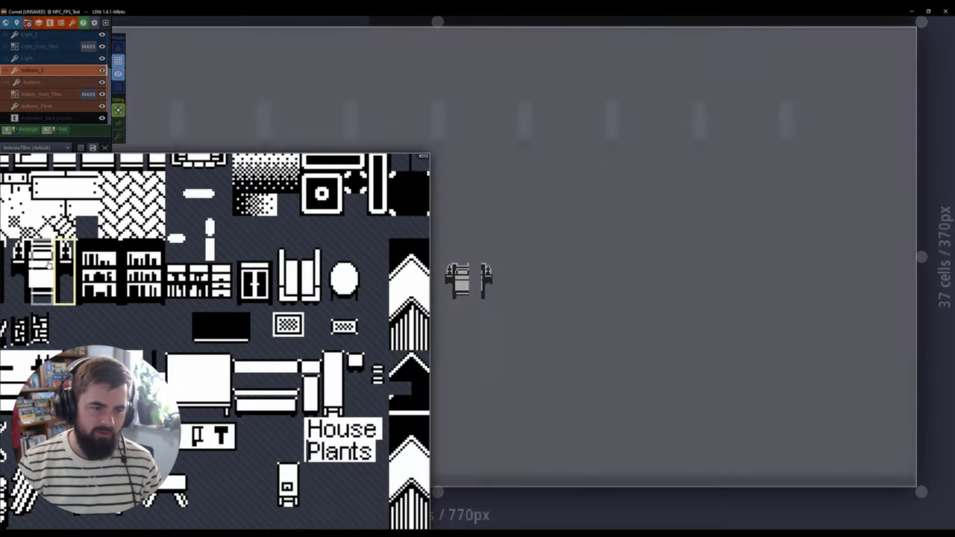
pyautogui.click(46, 263)
pyautogui.click(475, 269)
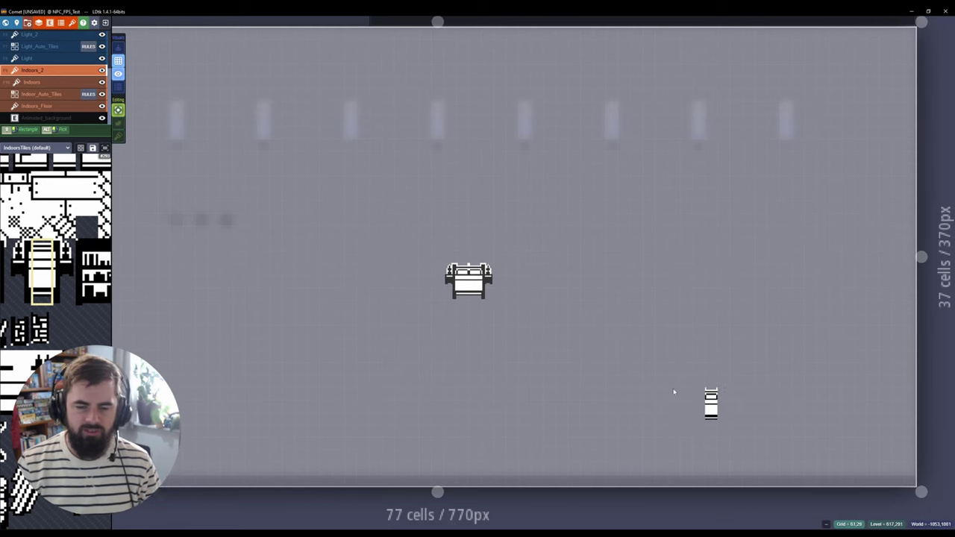
pyautogui.scroll(3, 539, 297)
pyautogui.scroll(1, 316, 357)
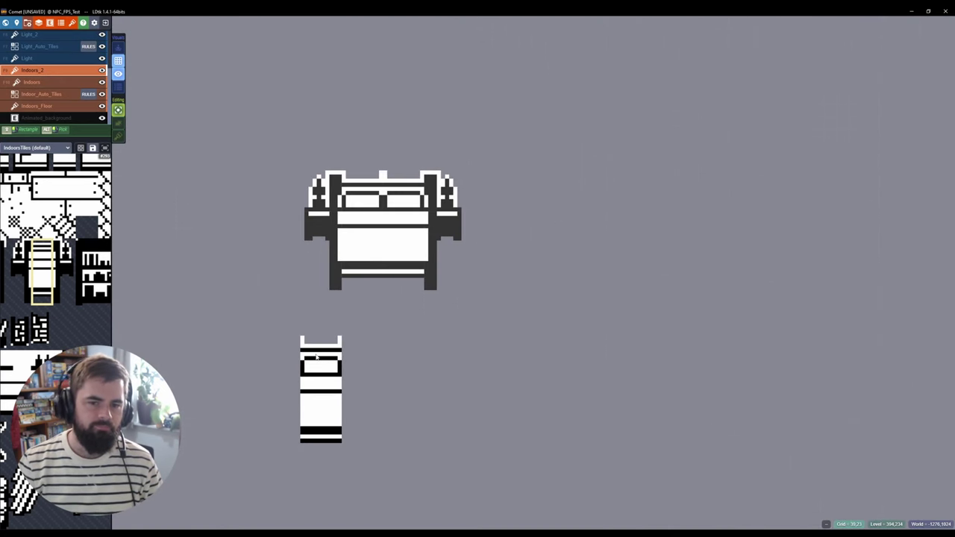
# - Make Light the active layer in single layer mode and switch its grass tile selection from random to stamp mode
pyautogui.moveTo(174, 365)
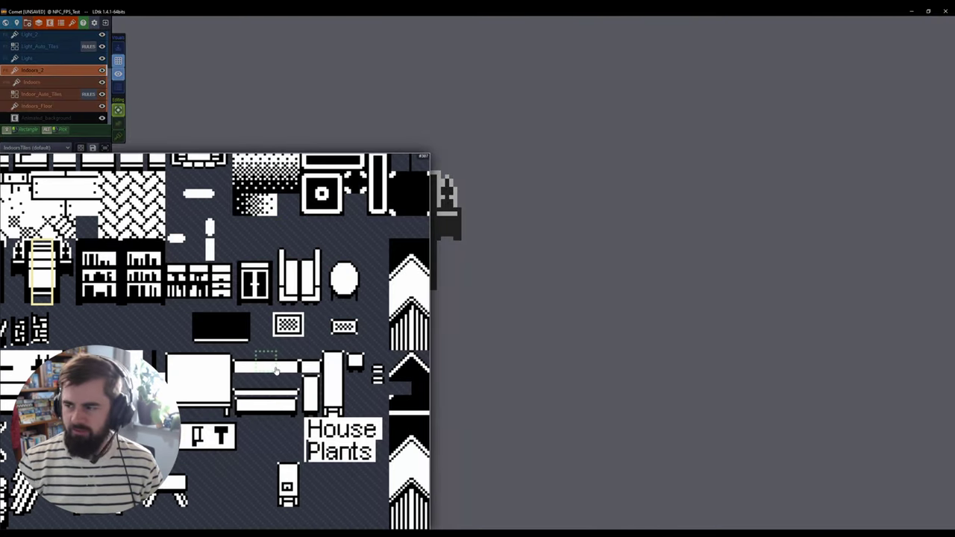
pyautogui.press('a')
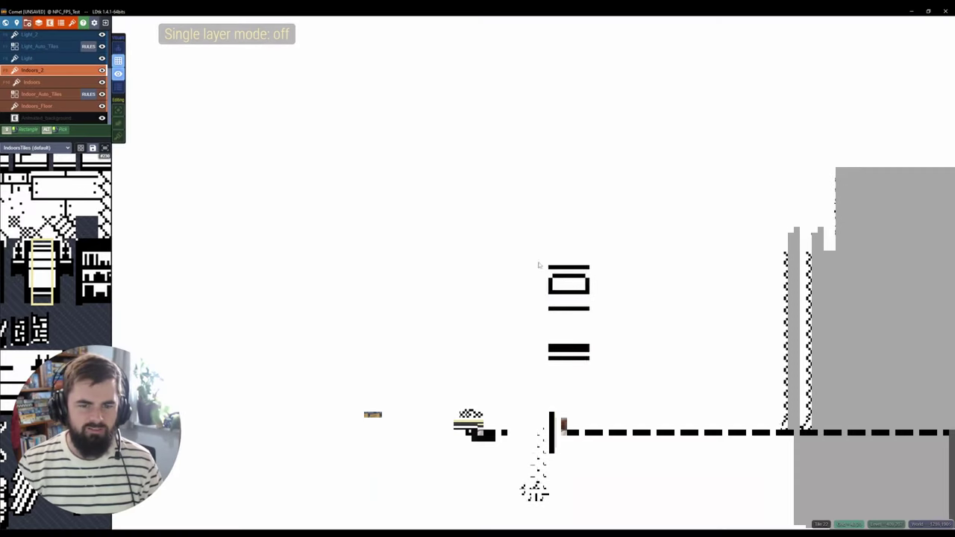
pyautogui.press('a')
pyautogui.press('F8')
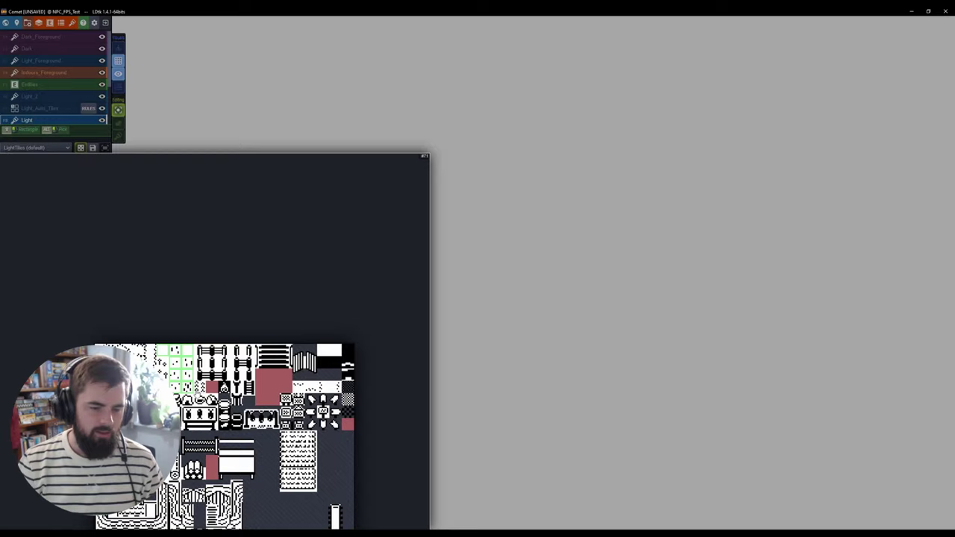
pyautogui.press('r')
pyautogui.press('r')
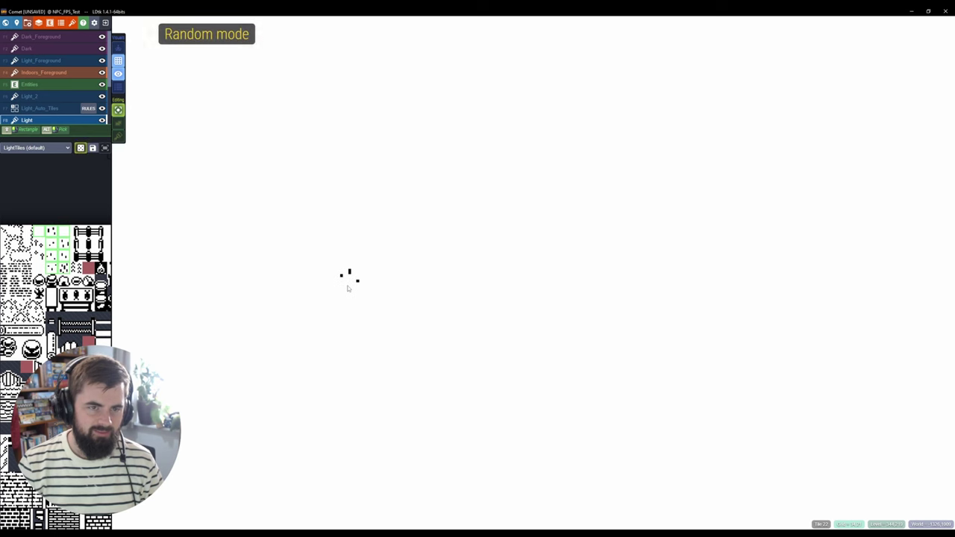
pyautogui.press('r')
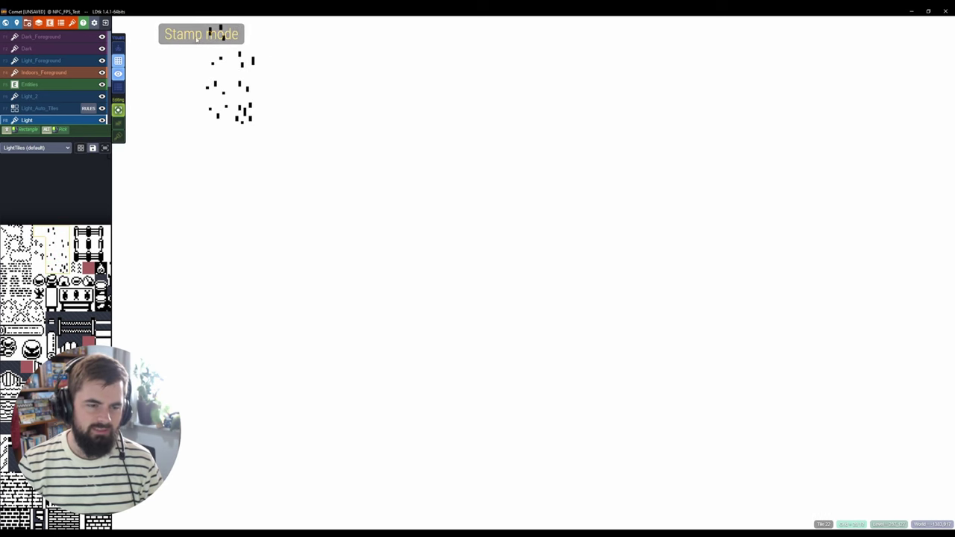
# - Stamp the grass tile group freely across the level's blank ground, and erase that area from the Light layer
pyautogui.moveTo(43, 184)
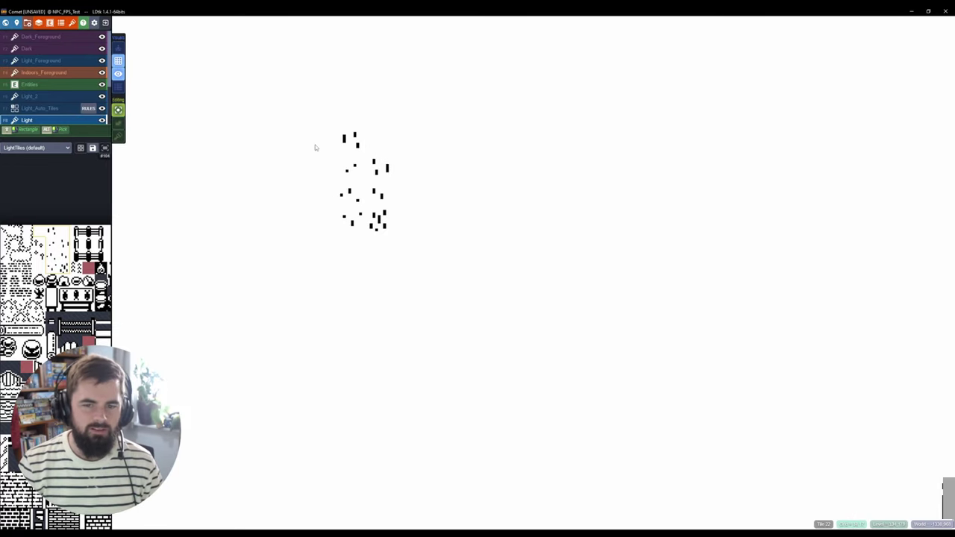
pyautogui.moveTo(302, 119)
pyautogui.mouseDown()
pyautogui.moveTo(382, 192)
pyautogui.moveTo(573, 163)
pyautogui.moveTo(527, 264)
pyautogui.moveTo(456, 273)
pyautogui.mouseUp()
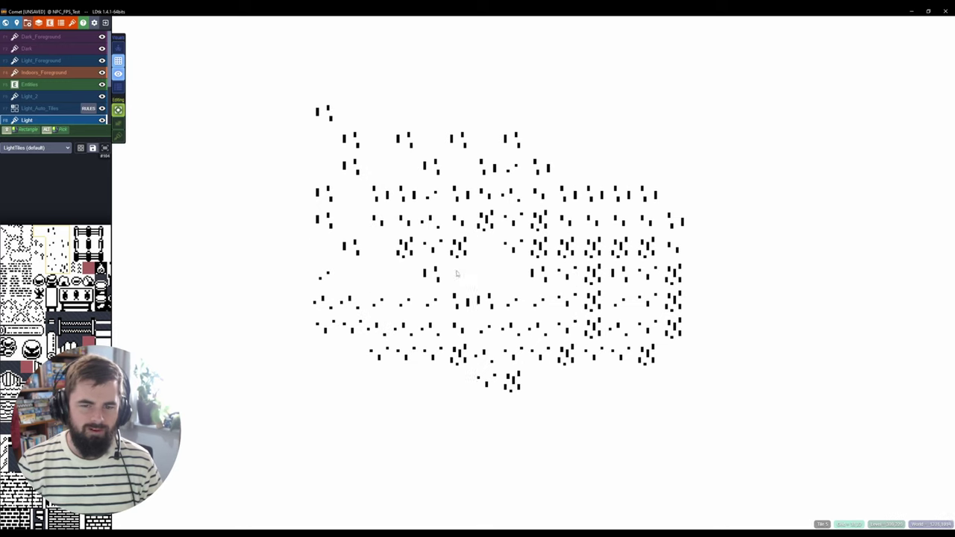
pyautogui.moveTo(697, 354)
pyautogui.mouseDown(button='right')
pyautogui.moveTo(310, 190)
pyautogui.moveTo(622, 246)
pyautogui.moveTo(307, 149)
pyautogui.moveTo(291, 187)
pyautogui.mouseUp(button='right')
# - Select the grass tiles in random mode and flood-fill the erased area of the Light layer with them
pyautogui.moveTo(45, 239)
pyautogui.moveTo(35, 228); pyautogui.dragTo(69, 272)
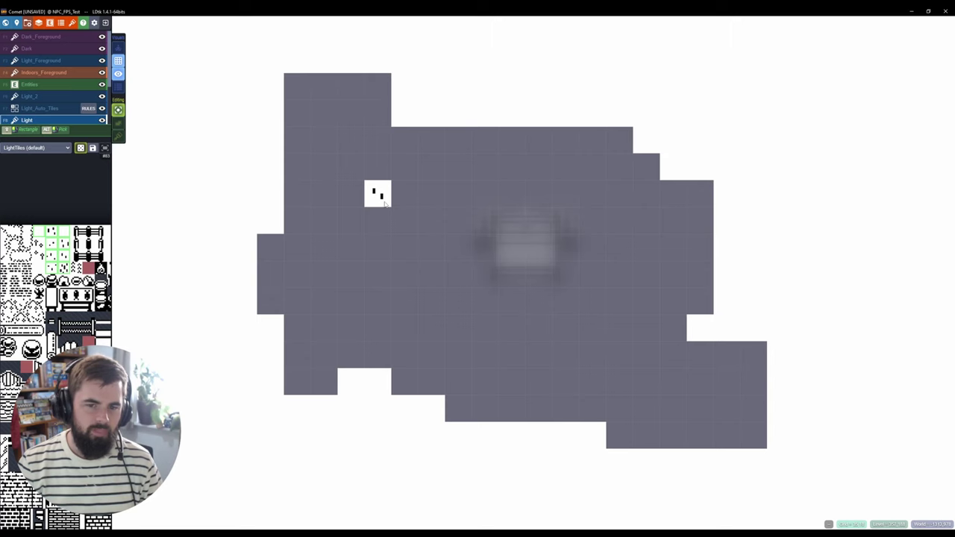
pyautogui.keyDown('shift'); pyautogui.click(385, 204); pyautogui.keyUp('shift')
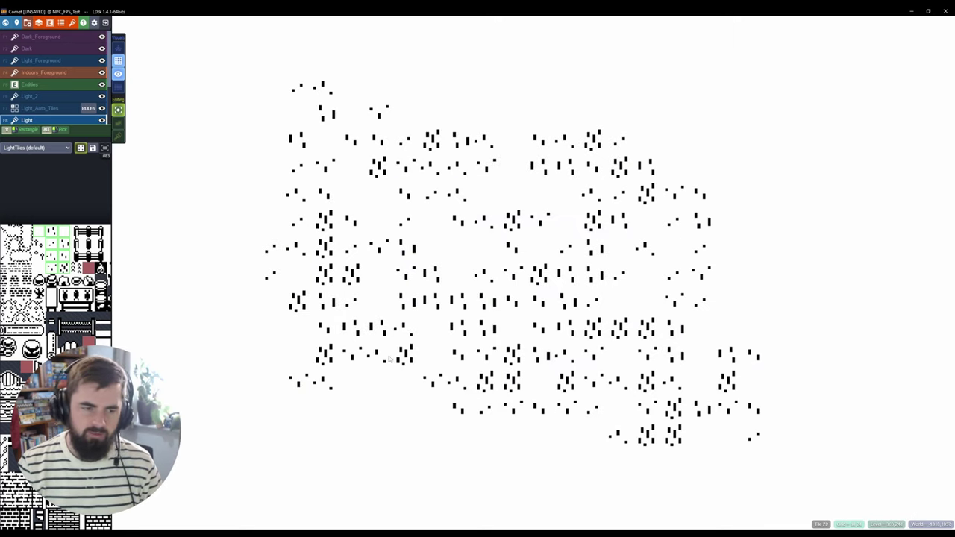
pyautogui.moveTo(35, 253)
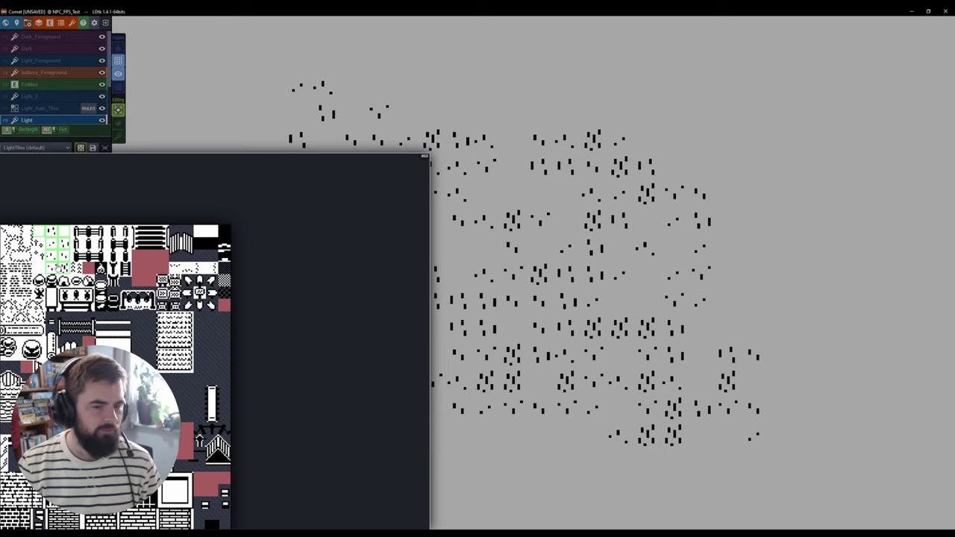
# - Go from NPC_FPS_Test through the world view to the Fishing_Village level
pyautogui.scroll(-4, 590, 267)
pyautogui.moveTo(804, 283); pyautogui.dragTo(416, 300, button='middle')
pyautogui.scroll(-3, 416, 300)
pyautogui.moveTo(708, 288); pyautogui.dragTo(505, 477, button='middle')
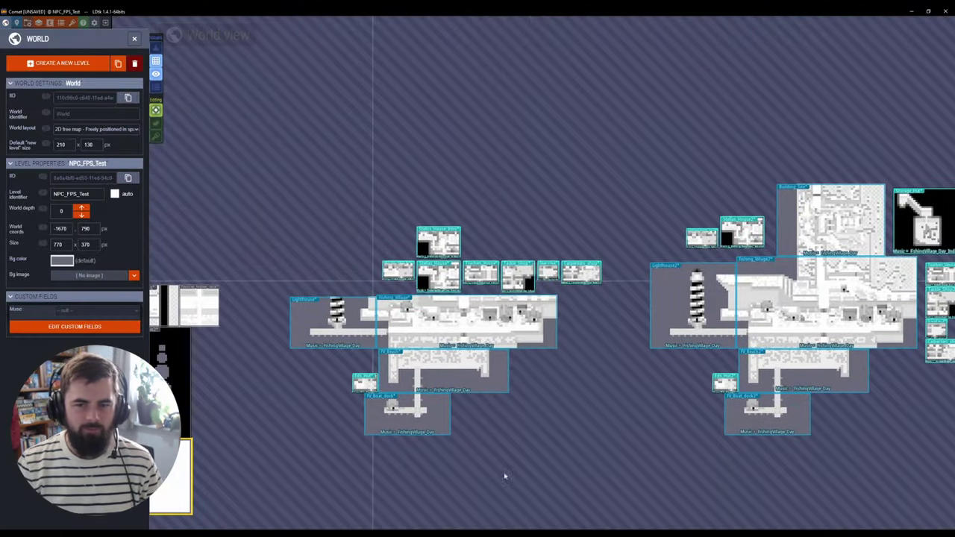
pyautogui.scroll(5, 446, 317)
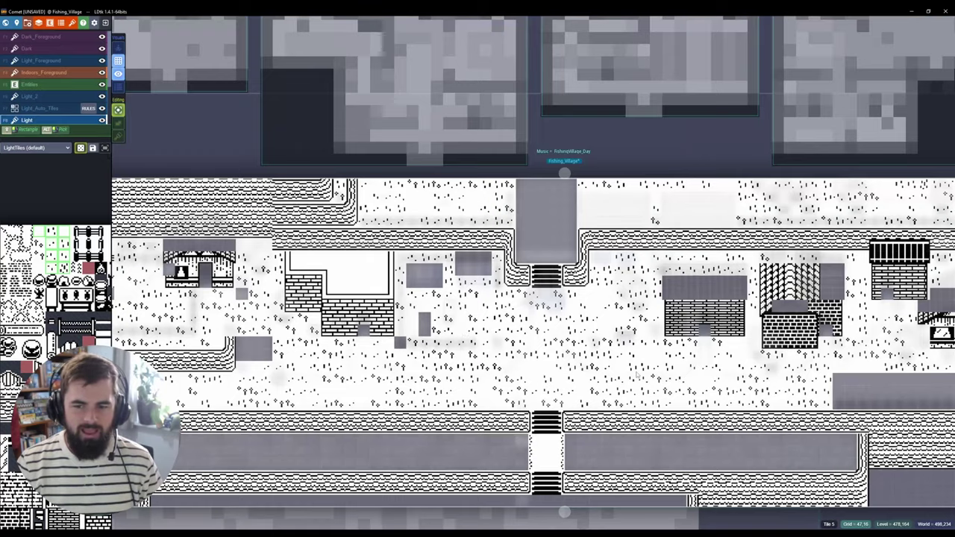
# - Open the Fishing_Village2 level and examine the grass and cliff tiles on its Light layer
pyautogui.press('w')
pyautogui.click(641, 358)
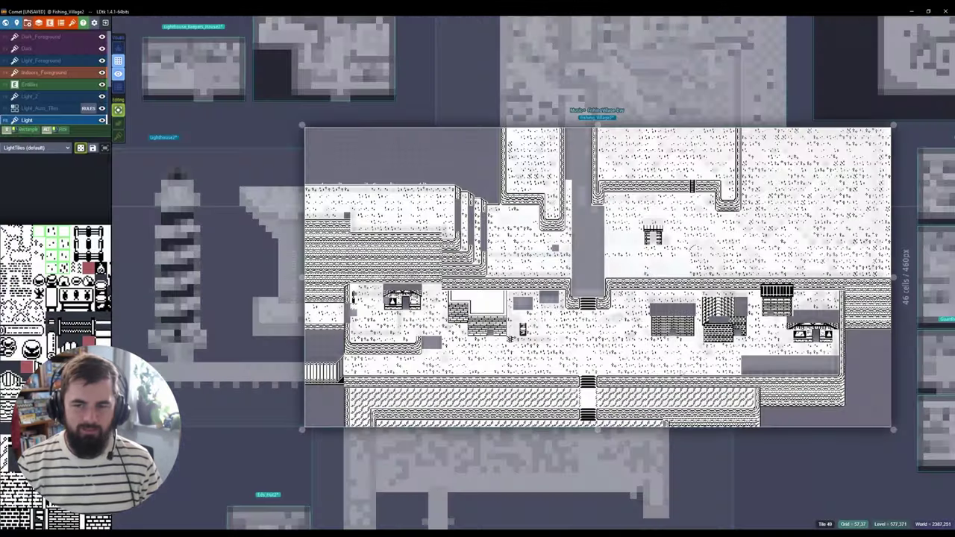
pyautogui.scroll(4, 679, 375)
pyautogui.moveTo(515, 333); pyautogui.dragTo(753, 415, button='middle')
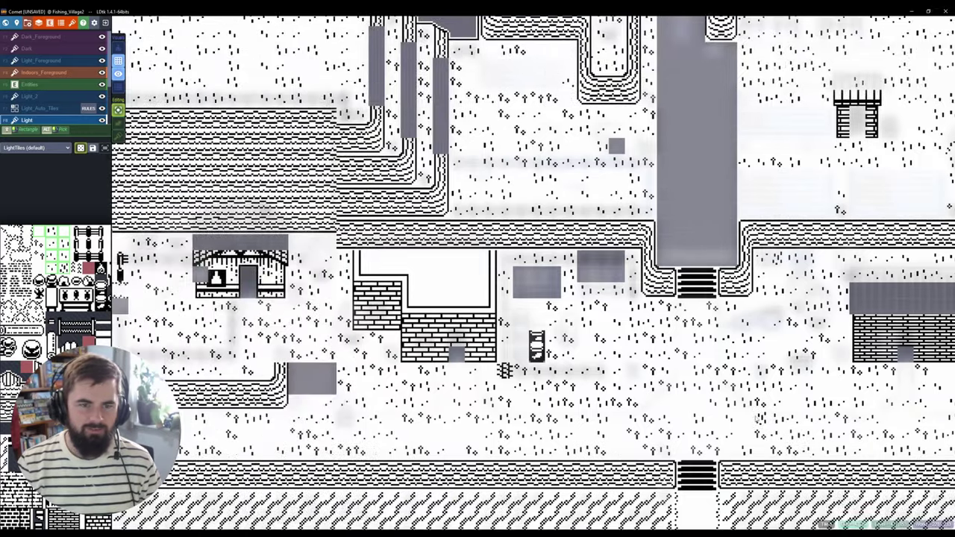
pyautogui.scroll(-2, 573, 376)
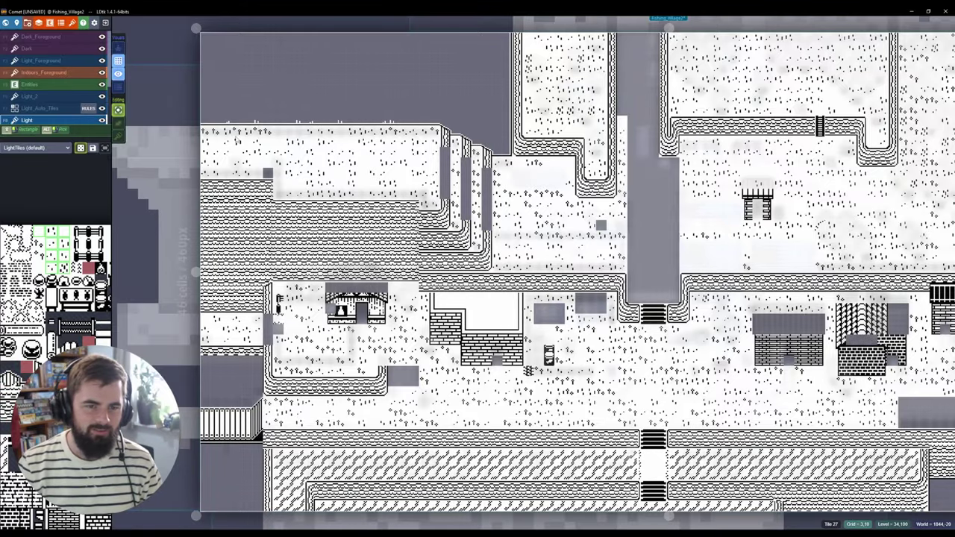
pyautogui.scroll(1, 237, 138)
pyautogui.scroll(1, 256, 127)
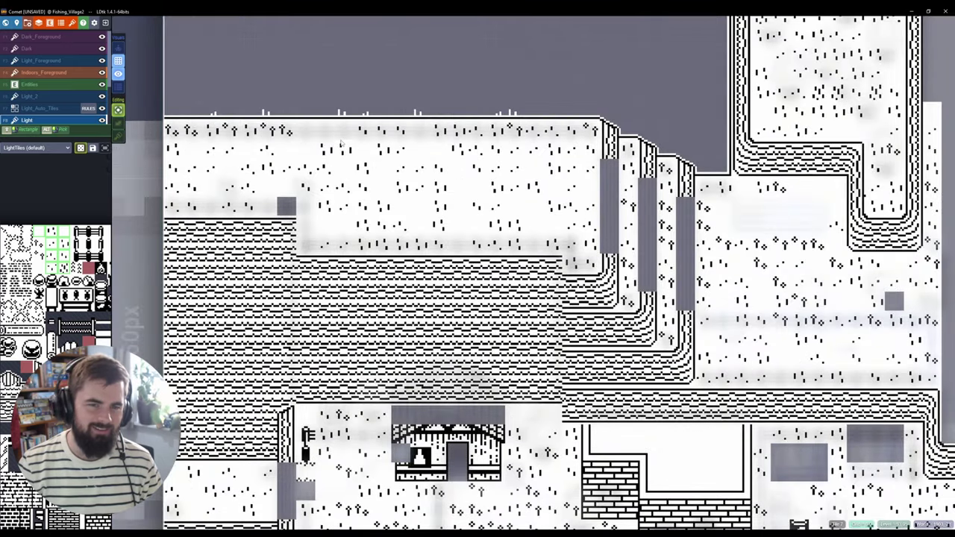
# - Examine the Fishing_Village2 level's Light layer in single layer mode and compare it with all layers shown together
pyautogui.press('a')
pyautogui.press('a')
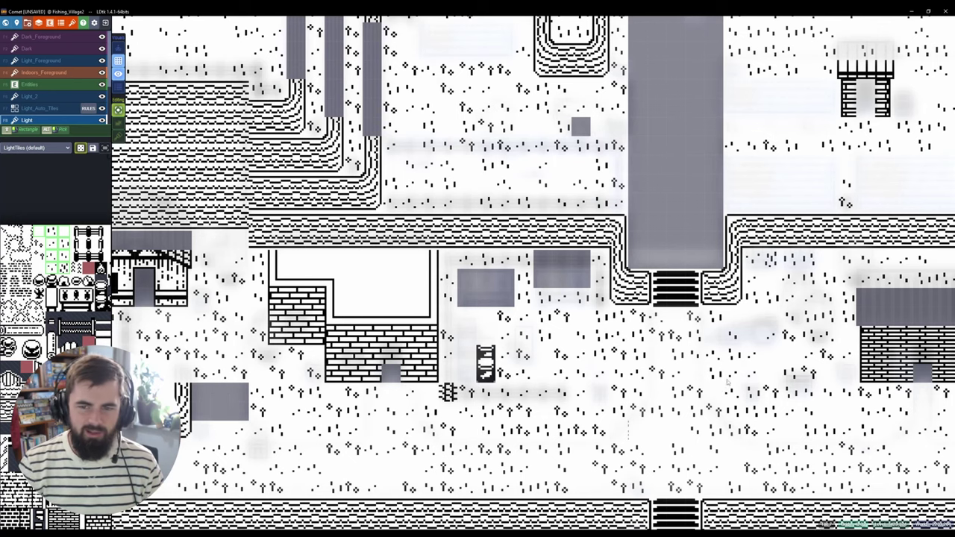
pyautogui.moveTo(272, 63); pyautogui.dragTo(641, 238, button='middle')
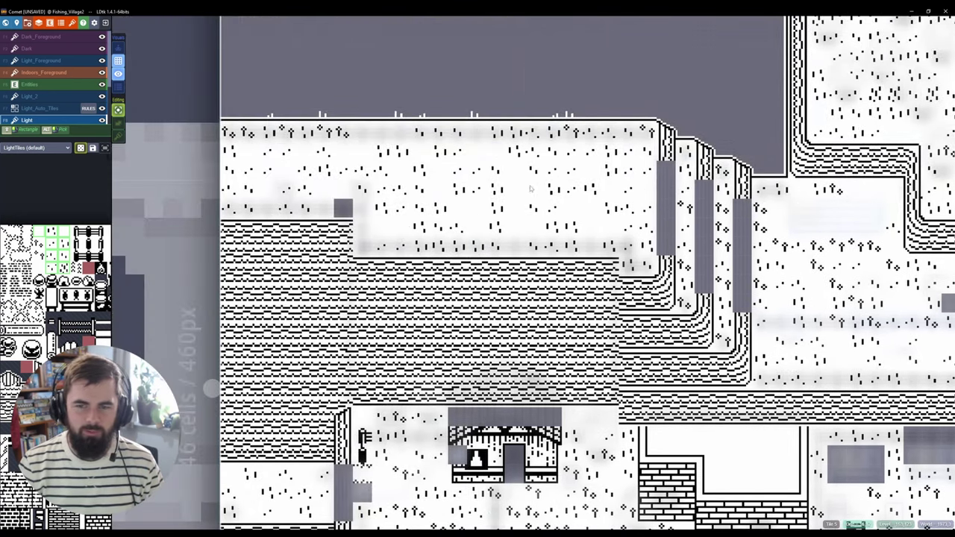
pyautogui.moveTo(531, 188); pyautogui.dragTo(83, 249, button='middle')
pyautogui.moveTo(460, 138); pyautogui.dragTo(480, 279, button='middle')
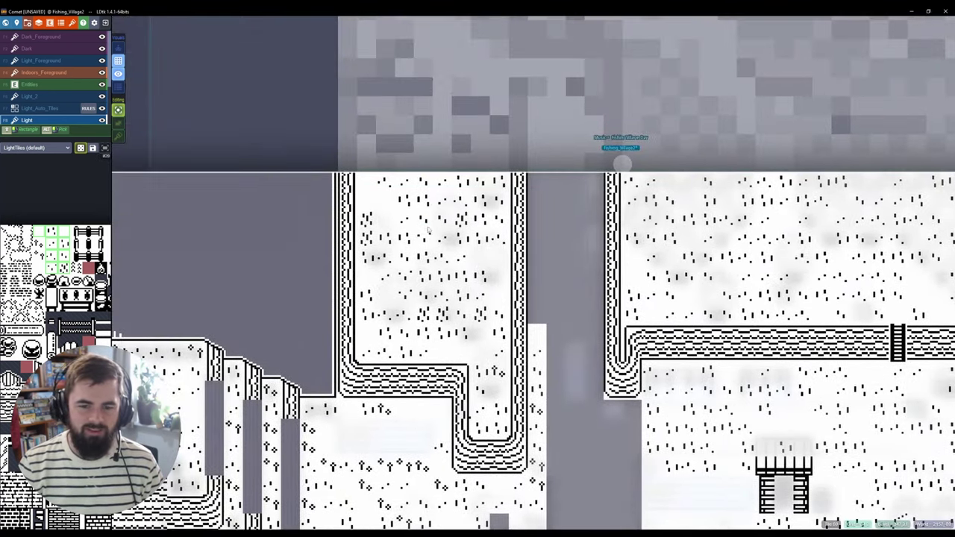
pyautogui.moveTo(876, 347); pyautogui.dragTo(433, 278, button='middle')
pyautogui.moveTo(806, 365); pyautogui.dragTo(524, 220, button='middle')
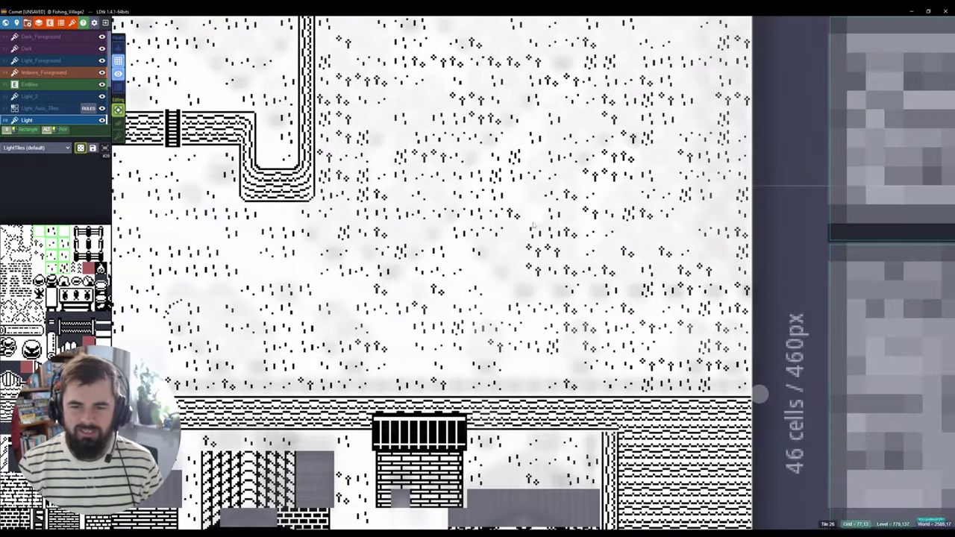
pyautogui.moveTo(425, 295); pyautogui.dragTo(612, 264, button='middle')
pyautogui.press('a')
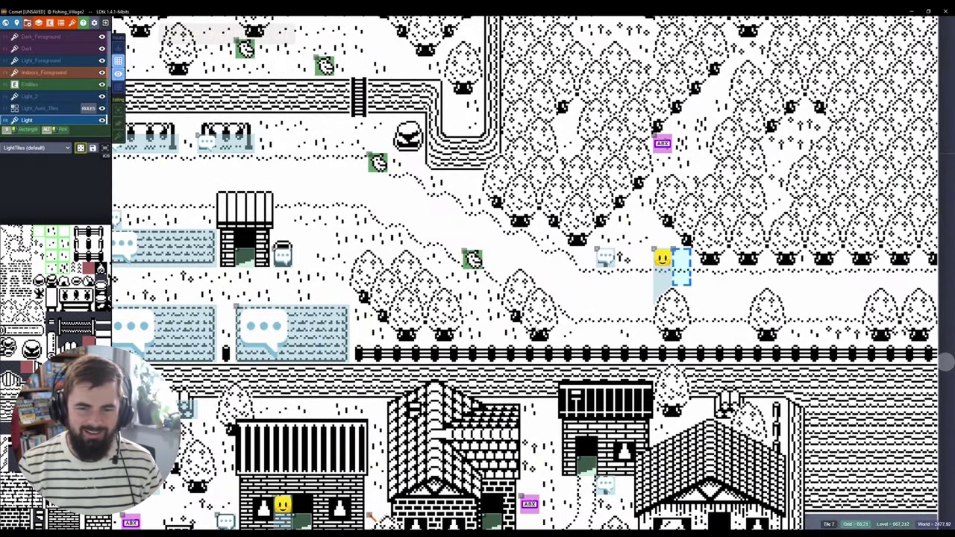
# - Go from Fishing_Village2 through the world view to the Fishing_Village_Outer_Bridge level
pyautogui.moveTo(680, 298); pyautogui.dragTo(126, 245, button='middle')
pyautogui.moveTo(98, 245)
pyautogui.scroll(-5, 470, 287)
pyautogui.moveTo(761, 276); pyautogui.dragTo(100, 270, button='middle')
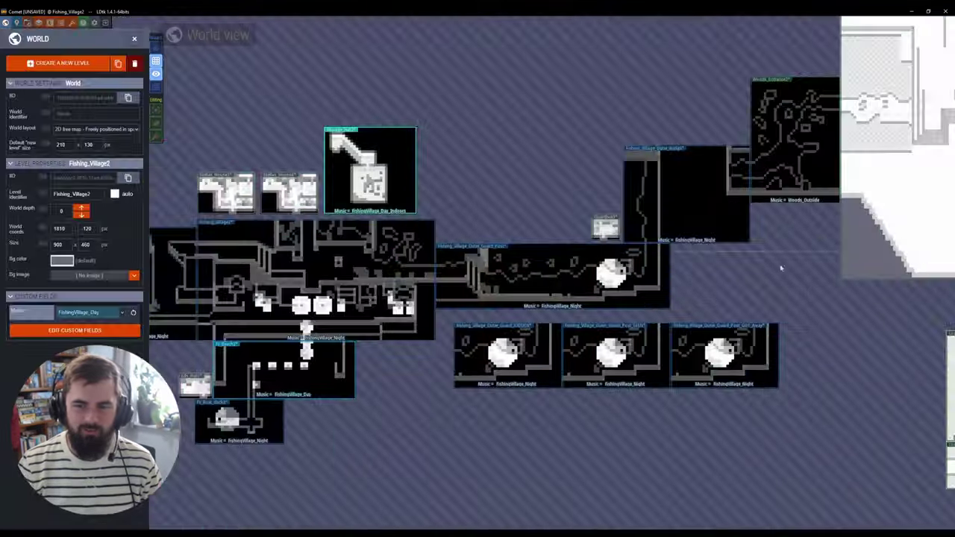
pyautogui.moveTo(734, 260); pyautogui.dragTo(569, 332, button='middle')
pyautogui.click(518, 254)
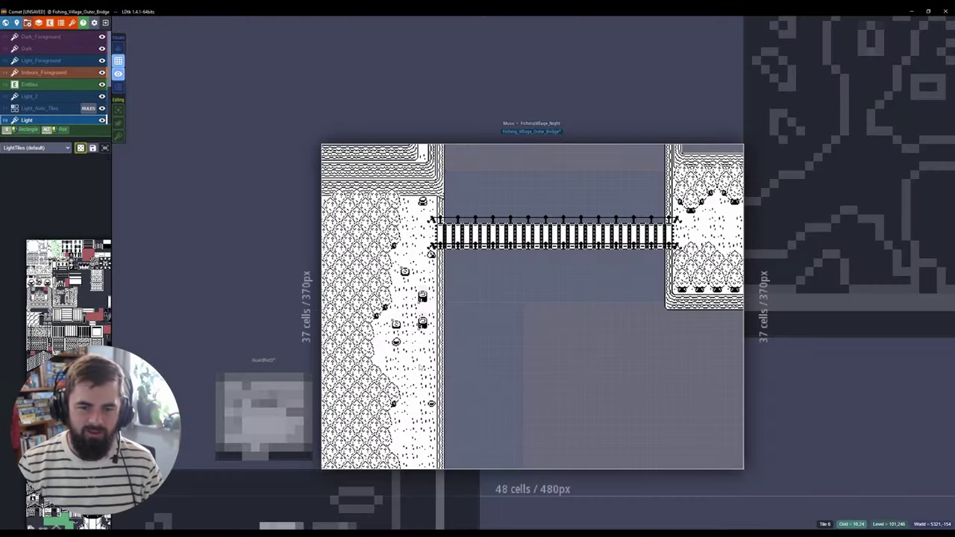
# - Isolate the Light layer and select a single dotted path-edge tile from its tileset
pyautogui.press('a')
pyautogui.moveTo(104, 276)
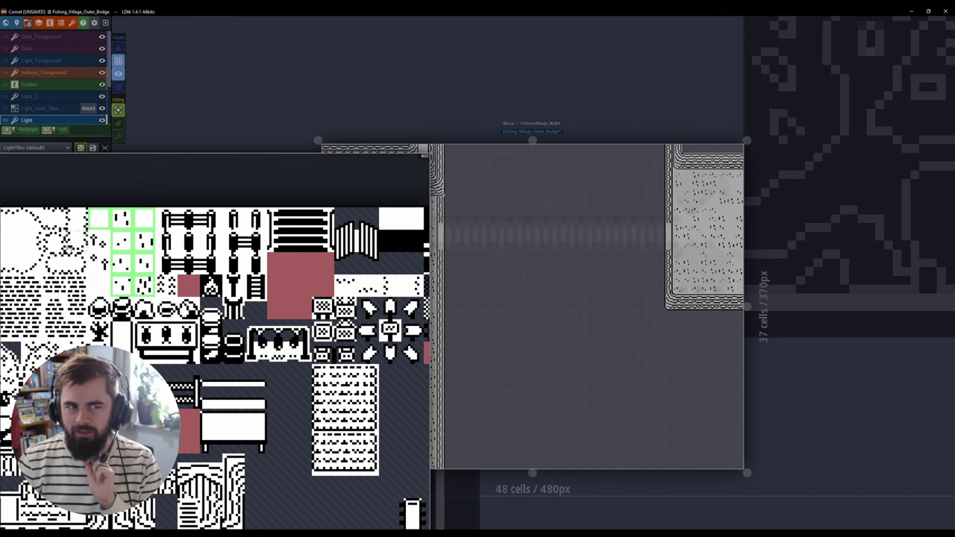
pyautogui.moveTo(54, 232); pyautogui.dragTo(244, 246, button='middle')
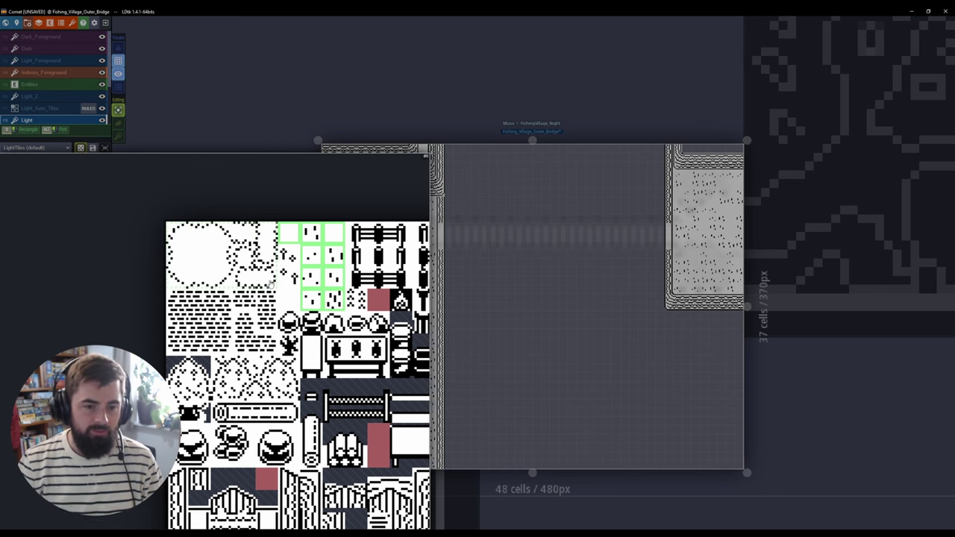
pyautogui.moveTo(270, 282); pyautogui.dragTo(269, 281)
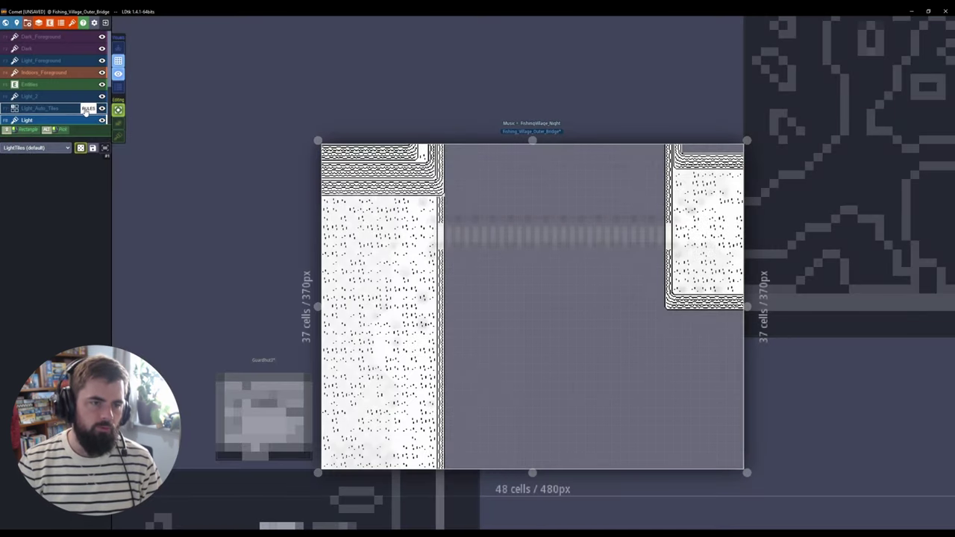
# - Make Light_Auto_Tiles the active layer and open the Tree_Auto_Rule_Testing level from the world view
pyautogui.click(71, 111)
pyautogui.moveTo(427, 380); pyautogui.dragTo(504, 321, button='middle')
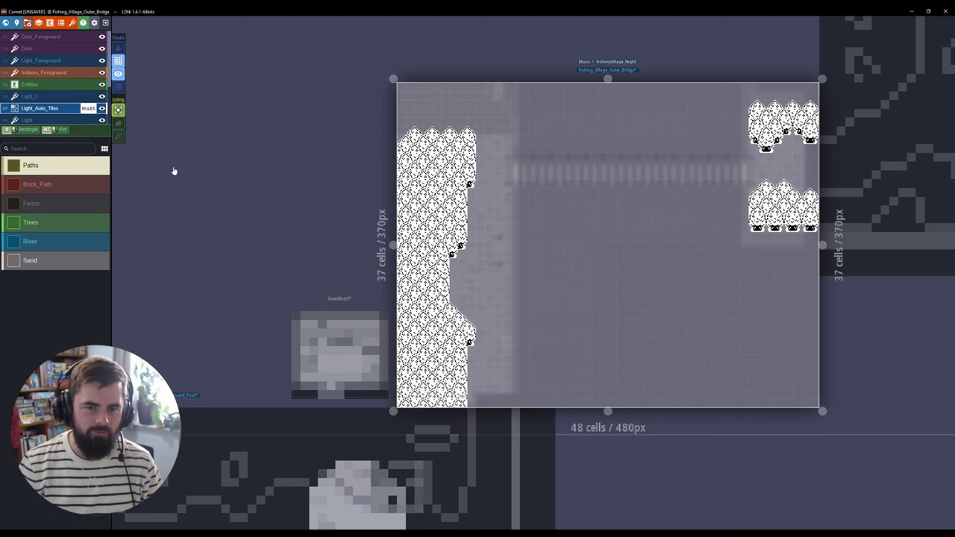
pyautogui.press('w')
pyautogui.moveTo(346, 409); pyautogui.dragTo(873, 344, button='middle')
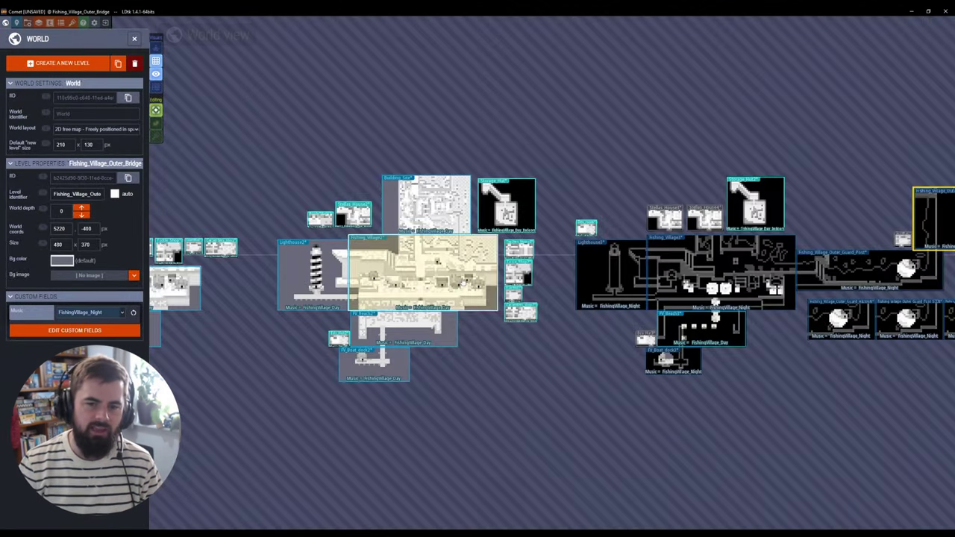
pyautogui.doubleClick(295, 357)
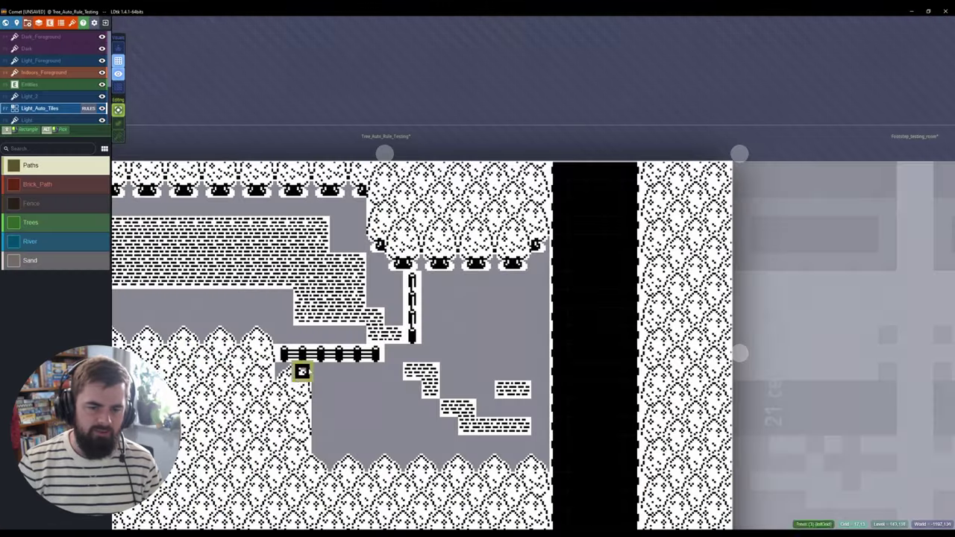
# - Delete everything on the Light_Auto_Tiles layer, and with all layers shown fill the whole level with Trees
pyautogui.hotkey('ctrl', 'a')
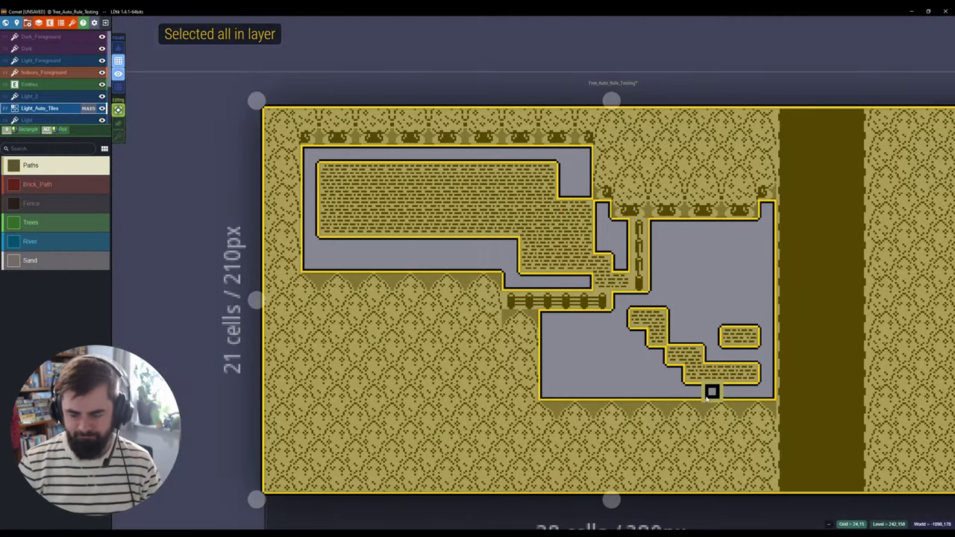
pyautogui.press('Delete')
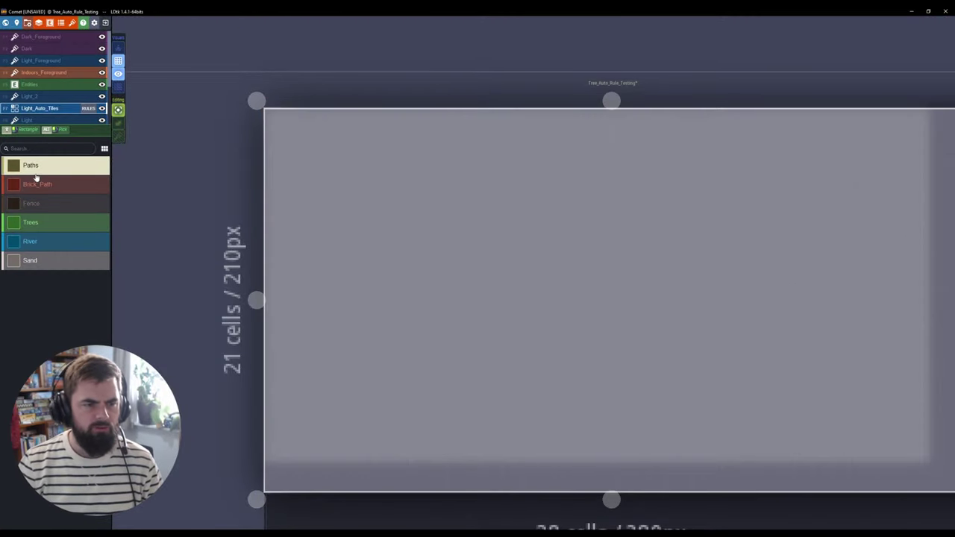
pyautogui.click(59, 230)
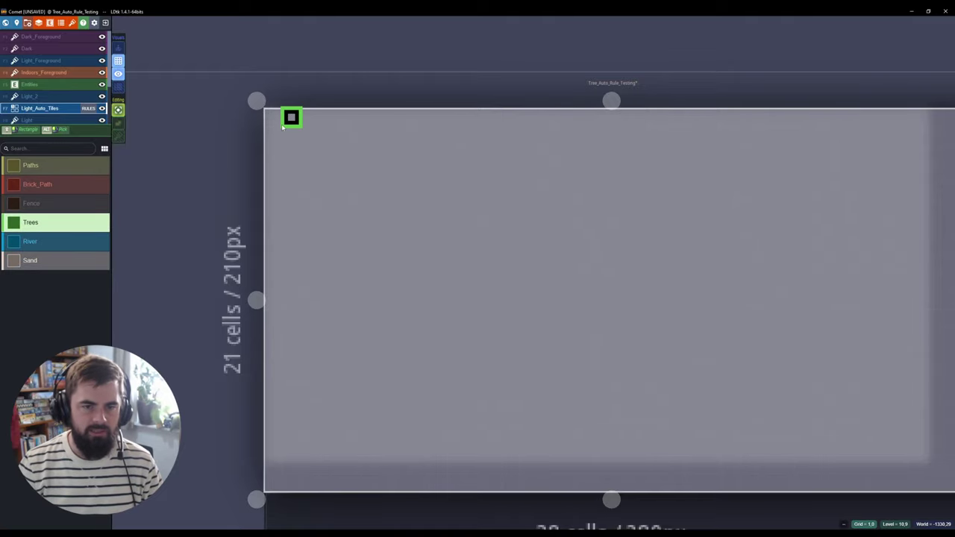
pyautogui.press('a')
pyautogui.moveTo(273, 120); pyautogui.dragTo(947, 485)
# - Erase trees from the middle of the level to carve an irregular clearing with isolated trees inside it
pyautogui.moveTo(767, 429)
pyautogui.mouseDown(button='middle')
pyautogui.moveTo(607, 412)
pyautogui.moveTo(672, 418)
pyautogui.mouseUp(button='middle')
pyautogui.moveTo(654, 200); pyautogui.dragTo(478, 342, button='right')
pyautogui.moveTo(617, 217)
pyautogui.mouseDown(button='right')
pyautogui.moveTo(655, 232)
pyautogui.moveTo(435, 199)
pyautogui.moveTo(617, 235)
pyautogui.moveTo(507, 217)
pyautogui.mouseUp(button='right')
pyautogui.moveTo(450, 267)
pyautogui.mouseDown(button='right')
pyautogui.moveTo(489, 273)
pyautogui.moveTo(543, 258)
pyautogui.mouseUp(button='right')
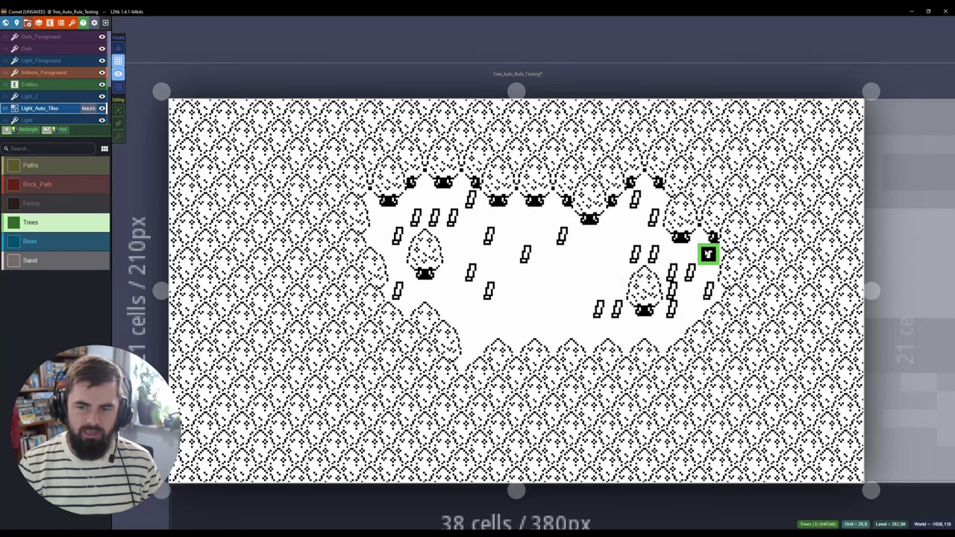
pyautogui.moveTo(728, 182)
pyautogui.keyDown('shift'); pyautogui.mouseDown(button='right')
pyautogui.moveTo(470, 273)
pyautogui.moveTo(582, 282)
pyautogui.moveTo(470, 258)
pyautogui.mouseUp(button='right'); pyautogui.keyUp('shift')
pyautogui.keyDown('shift'); pyautogui.moveTo(727, 273); pyautogui.dragTo(672, 309, button='right'); pyautogui.keyUp('shift')
# - Paint trees back along the clearing's upper right edge, and erase the stray debug-marked cells, extending the clearing at its lower left
pyautogui.moveTo(617, 163)
pyautogui.mouseDown()
pyautogui.moveTo(671, 198)
pyautogui.moveTo(579, 198)
pyautogui.moveTo(544, 216)
pyautogui.moveTo(526, 200)
pyautogui.moveTo(635, 199)
pyautogui.moveTo(653, 236)
pyautogui.moveTo(710, 216)
pyautogui.moveTo(726, 234)
pyautogui.moveTo(690, 256)
pyautogui.mouseUp()
pyautogui.rightClick(634, 218)
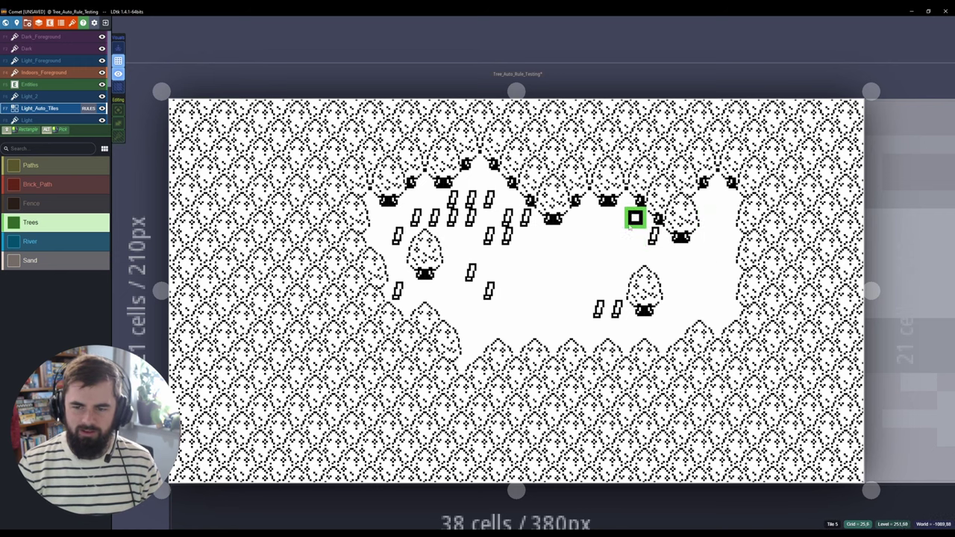
pyautogui.rightClick(654, 236)
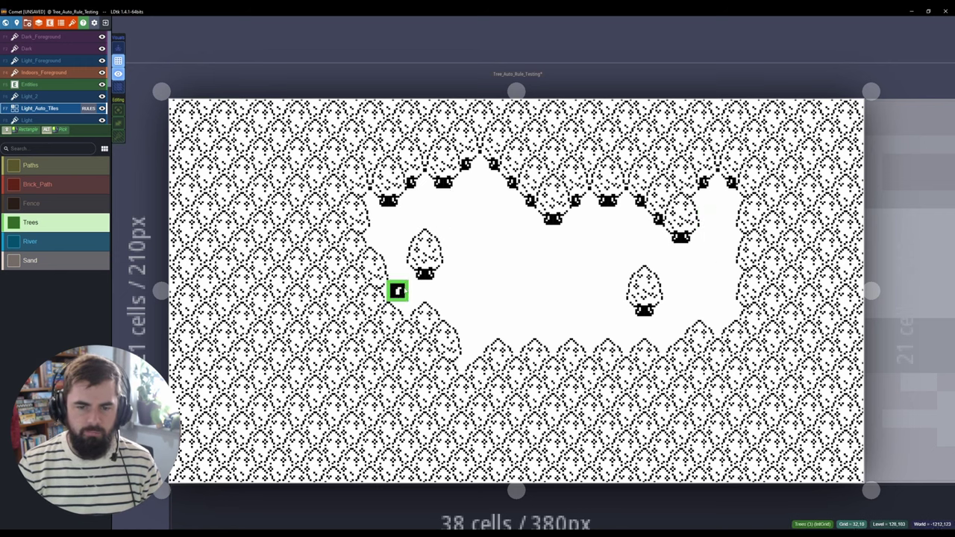
pyautogui.rightClick(399, 291)
pyautogui.moveTo(398, 347)
pyautogui.mouseDown(button='right')
pyautogui.moveTo(433, 345)
pyautogui.moveTo(452, 364)
pyautogui.moveTo(403, 310)
pyautogui.moveTo(399, 346)
pyautogui.moveTo(434, 364)
pyautogui.moveTo(378, 365)
pyautogui.moveTo(415, 343)
pyautogui.mouseUp(button='right')
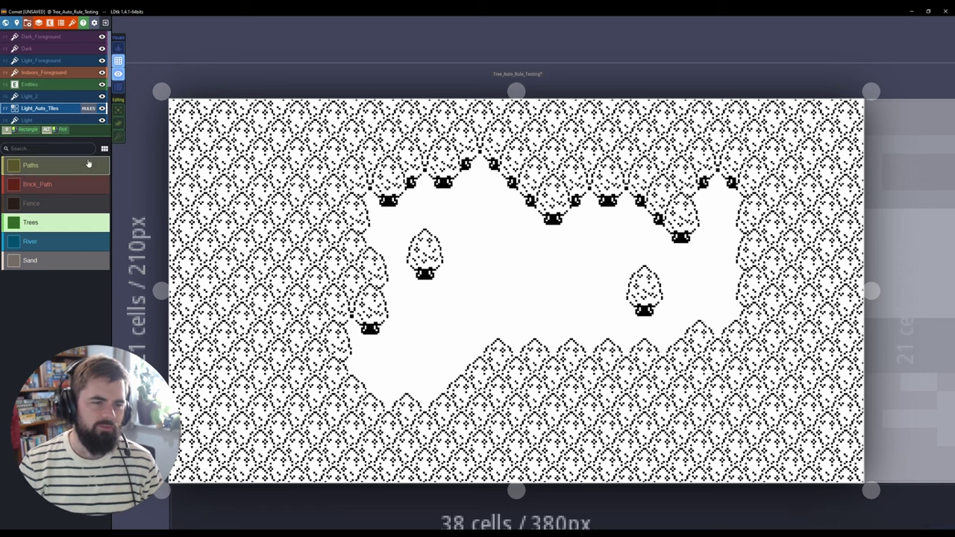
# - Paint a Paths trail diagonally through the clearing to its lower left corner, and an angled Fence along its upper left part
pyautogui.click(45, 165)
pyautogui.moveTo(471, 255)
pyautogui.keyDown('shift'); pyautogui.mouseDown()
pyautogui.moveTo(572, 261)
pyautogui.moveTo(624, 278)
pyautogui.moveTo(471, 270)
pyautogui.moveTo(470, 306)
pyautogui.moveTo(378, 379)
pyautogui.mouseUp(); pyautogui.keyUp('shift')
pyautogui.press('3')
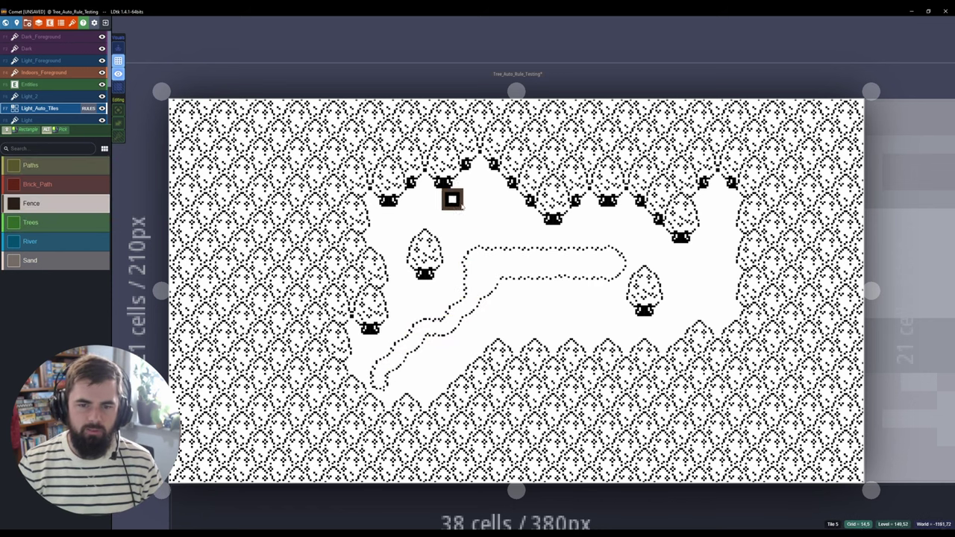
pyautogui.moveTo(488, 218); pyautogui.dragTo(378, 218)
pyautogui.moveTo(491, 204); pyautogui.dragTo(489, 155)
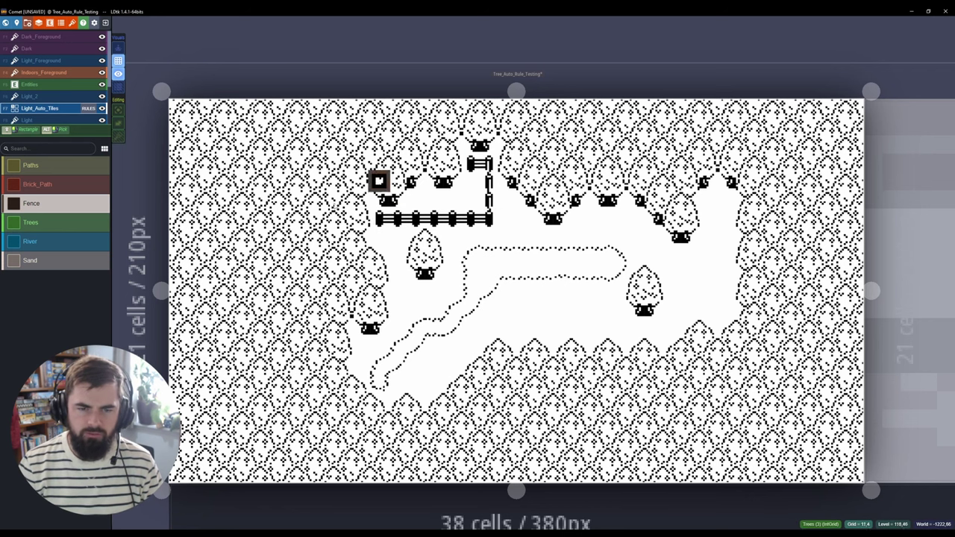
# - Erase the trees enclosed by the fence, and paint a vertical River band down the level's full height east of the path
pyautogui.rightClick(451, 181)
pyautogui.moveTo(437, 180)
pyautogui.mouseDown(button='right')
pyautogui.moveTo(448, 166)
pyautogui.moveTo(435, 163)
pyautogui.mouseUp(button='right')
pyautogui.click(30, 239)
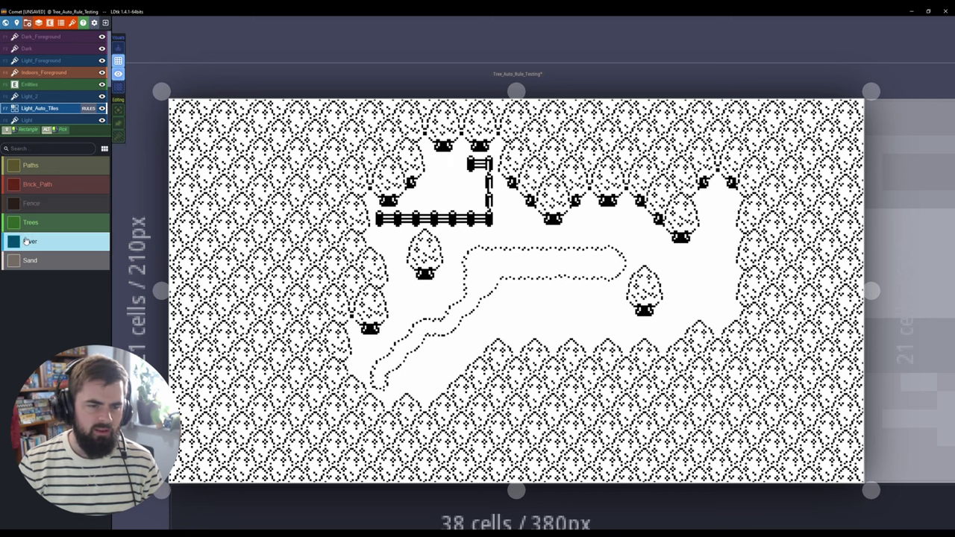
pyautogui.moveTo(718, 108); pyautogui.dragTo(689, 473)
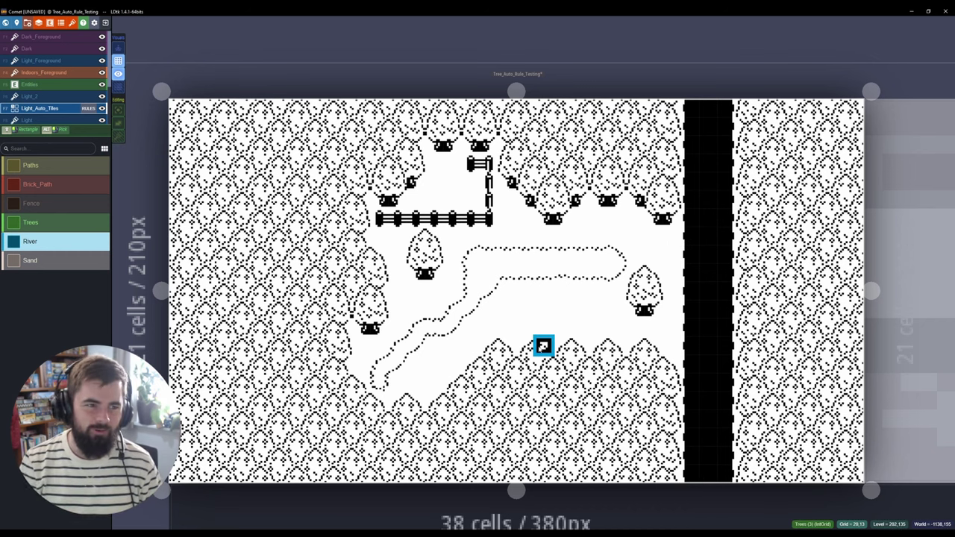
# - Open the Light_Auto_Tiles rules and examine the Sand group's settings in the Auto-layer Rules Assistant without changing them
pyautogui.click(88, 108)
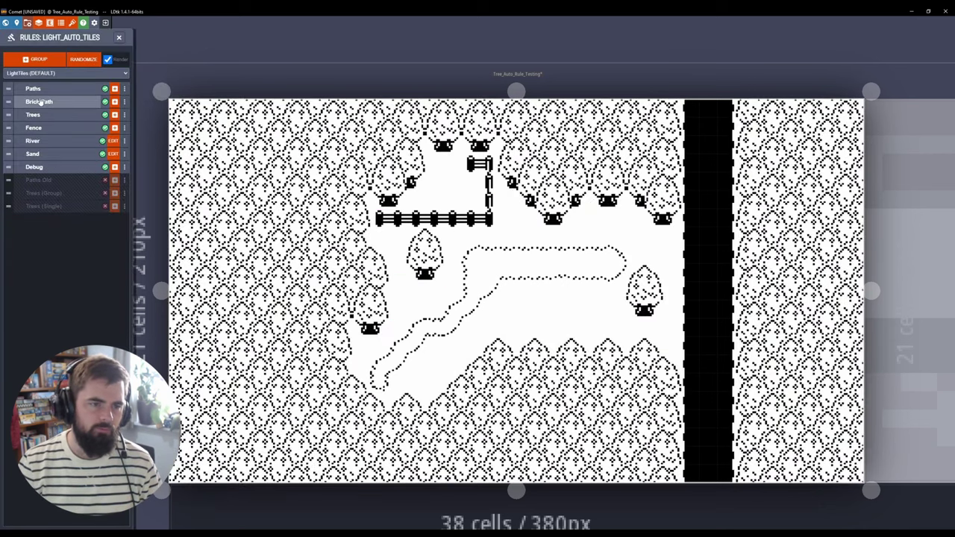
pyautogui.click(39, 157)
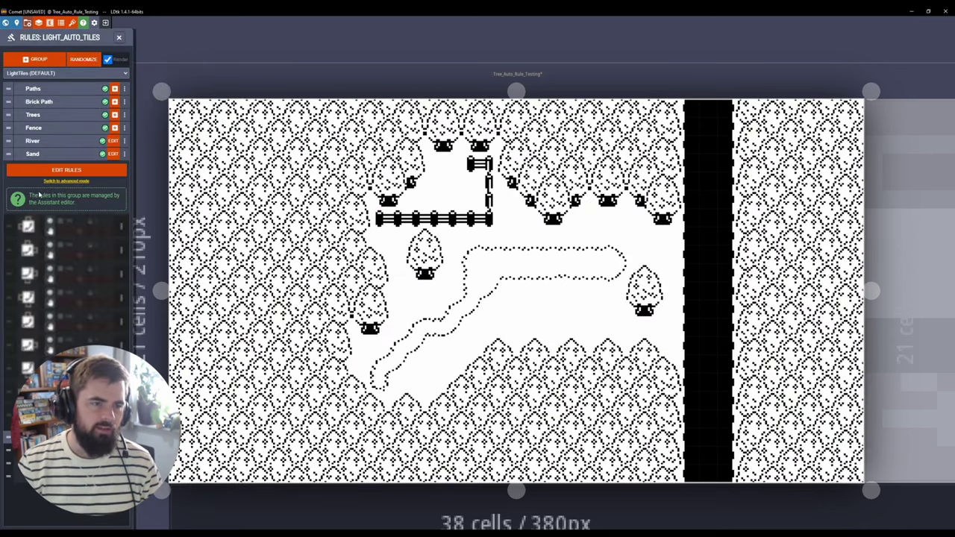
pyautogui.click(60, 173)
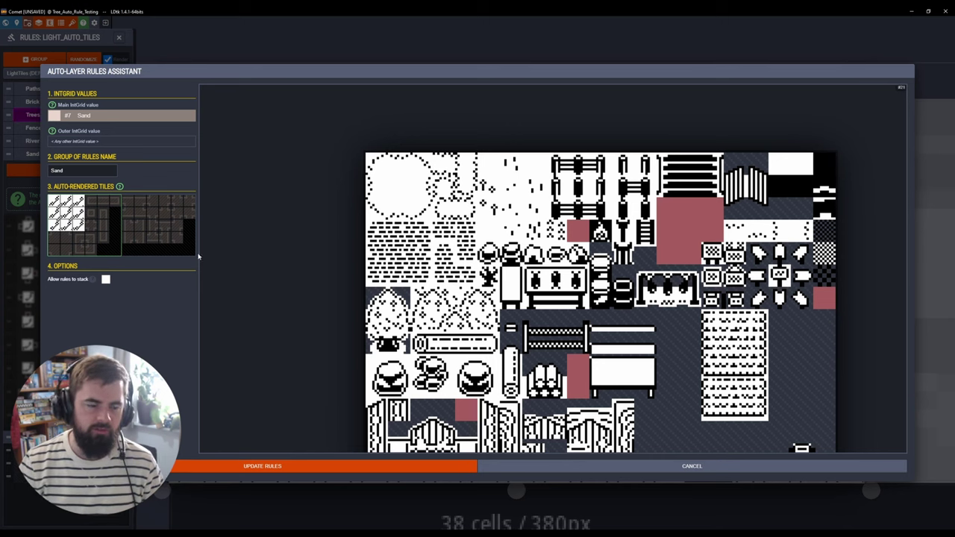
pyautogui.press('Escape')
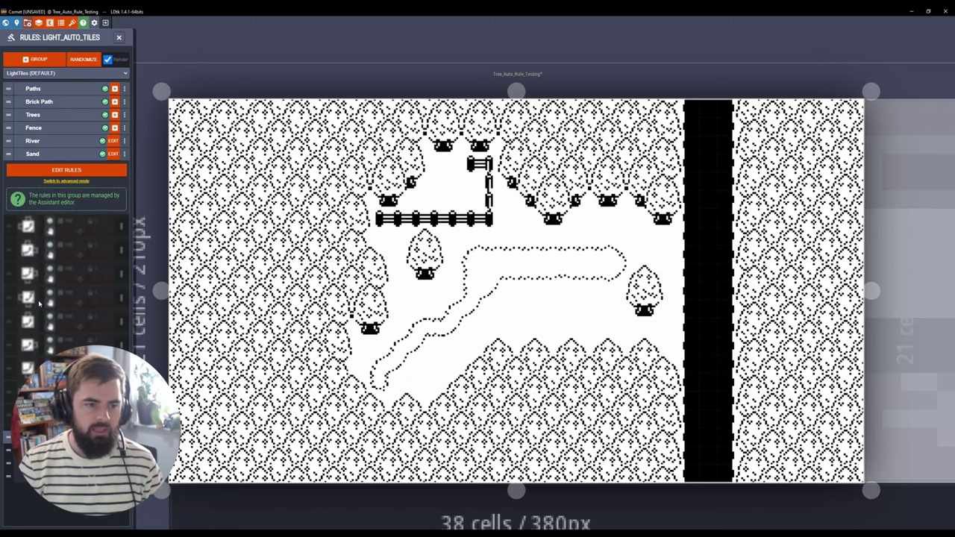
# - Switch the Sand rule group to advanced mode and inspect the 3x3 pattern of its third rule
pyautogui.click(69, 181)
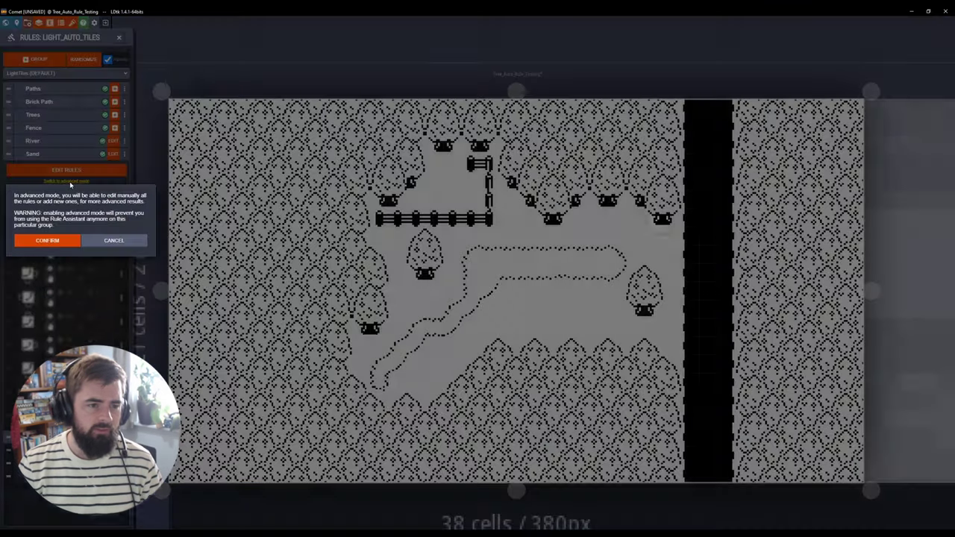
pyautogui.click(74, 242)
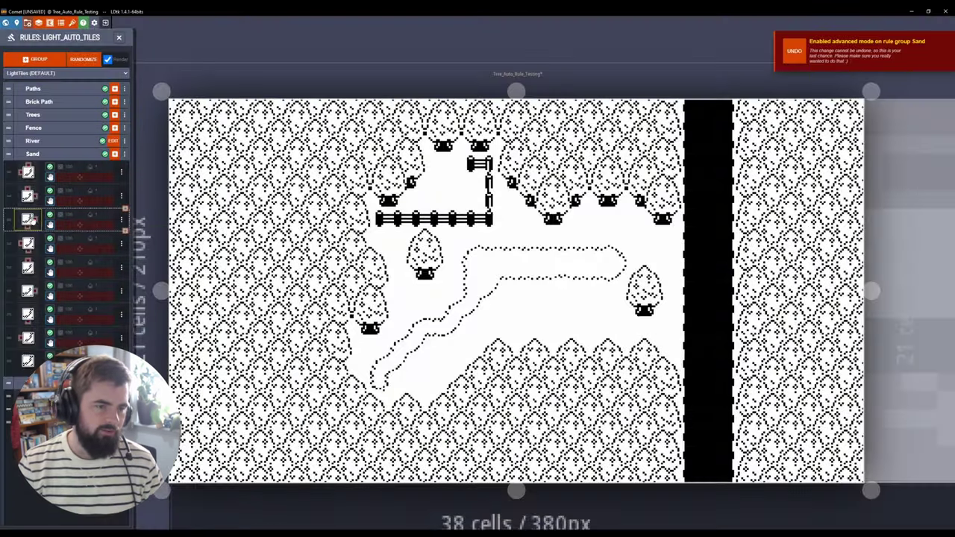
pyautogui.click(29, 218)
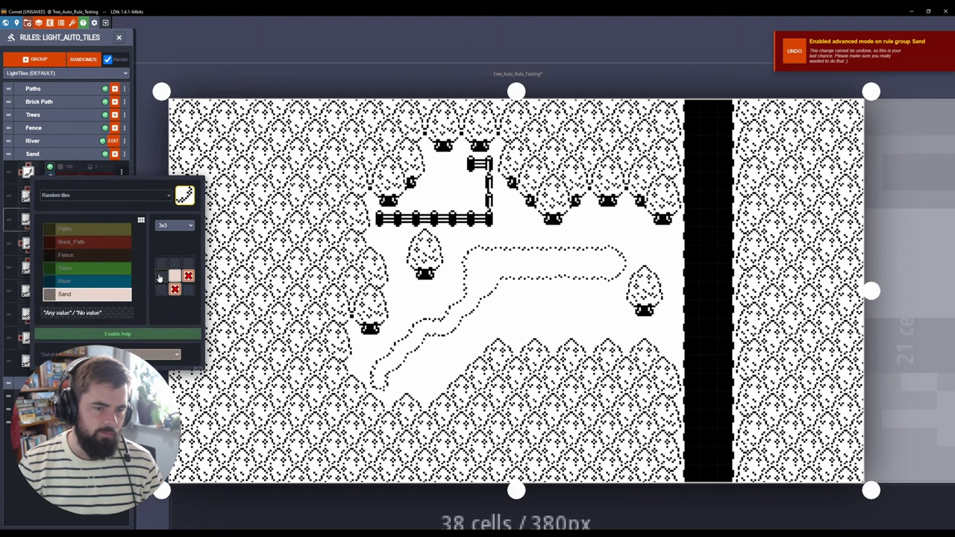
pyautogui.press('Escape')
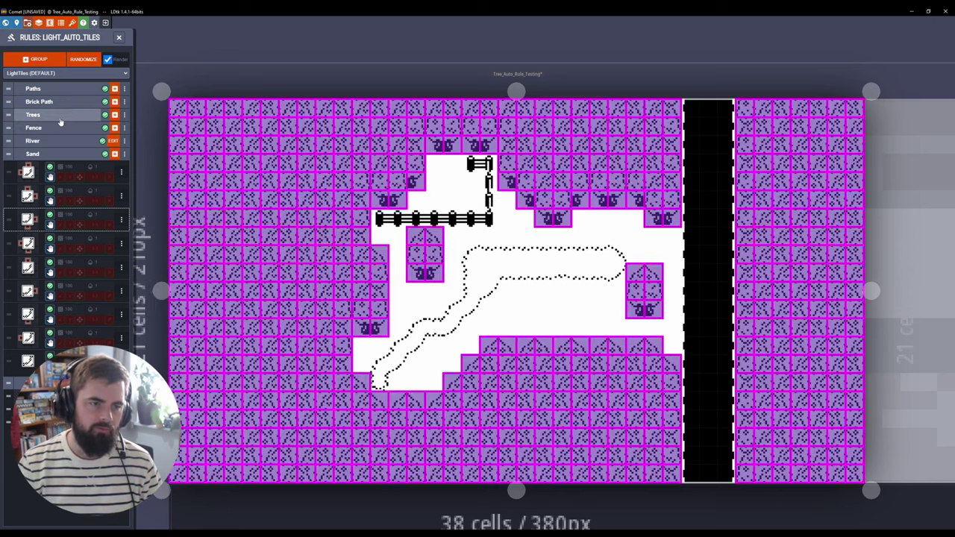
# - Expand the Trees rule group to look through its rules, and reopen the third Sand rule's pattern for comparison
pyautogui.click(58, 114)
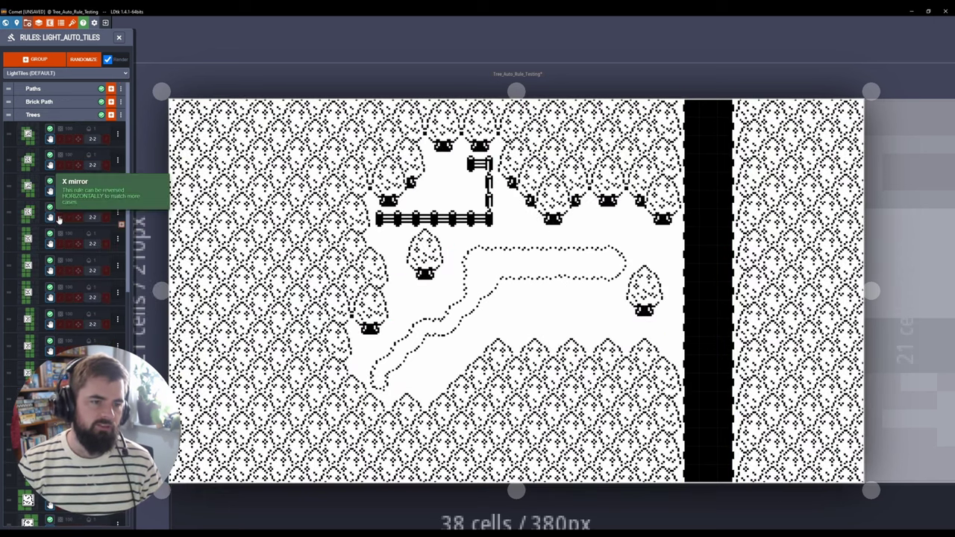
pyautogui.scroll(-5, 59, 224)
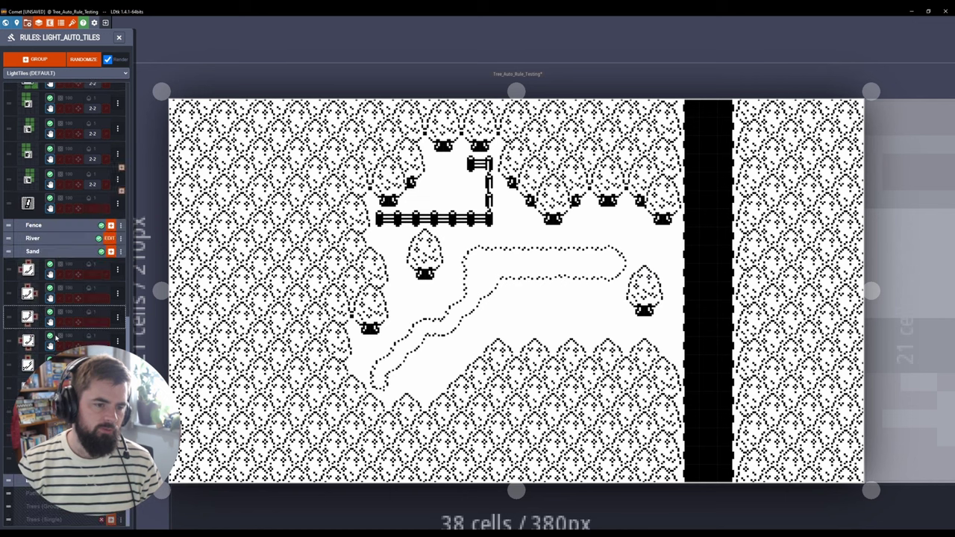
pyautogui.click(28, 316)
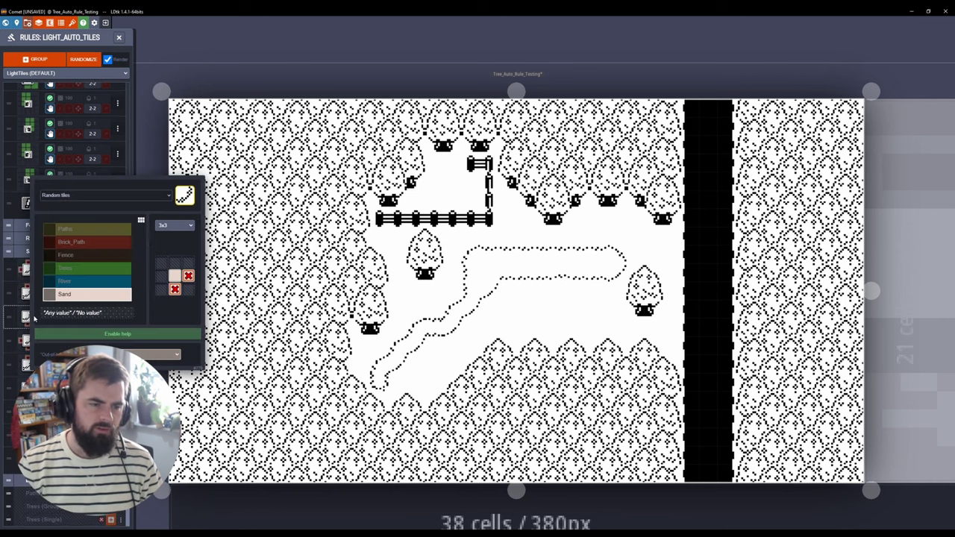
# - Look through the tileset behind the third Sand rule's tile, and try the mirror options on the first Sand rule
pyautogui.click(186, 194)
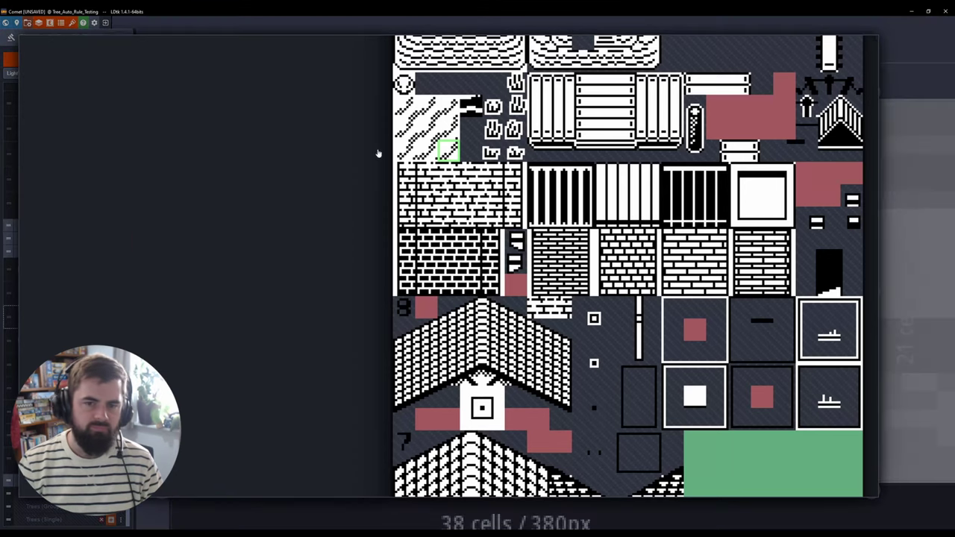
pyautogui.scroll(3, 482, 109)
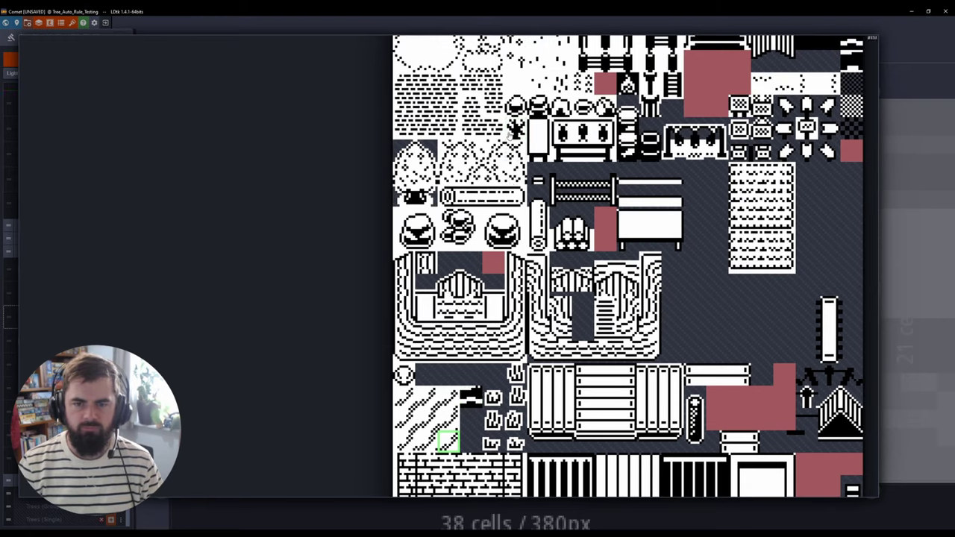
pyautogui.scroll(3, 512, 130)
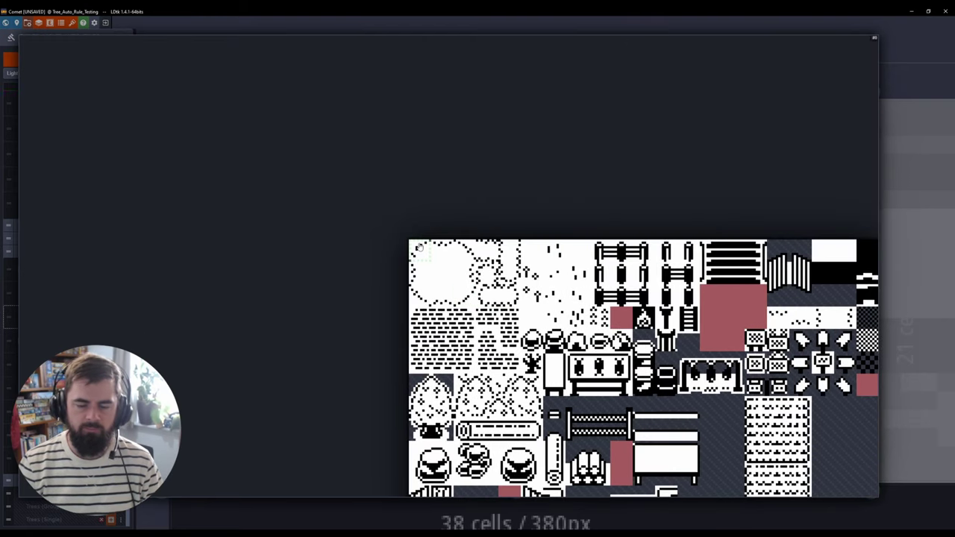
pyautogui.click(897, 57)
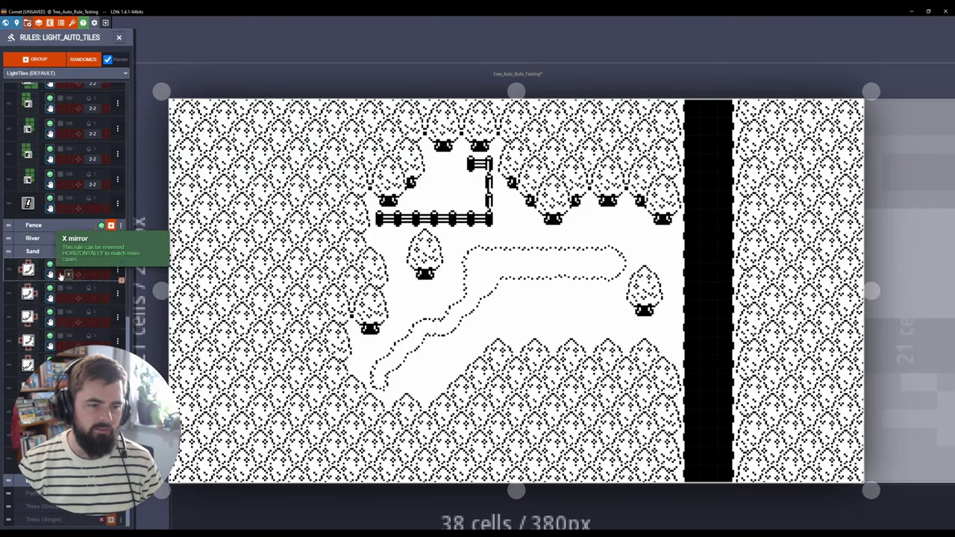
pyautogui.click(59, 275)
pyautogui.click(66, 276)
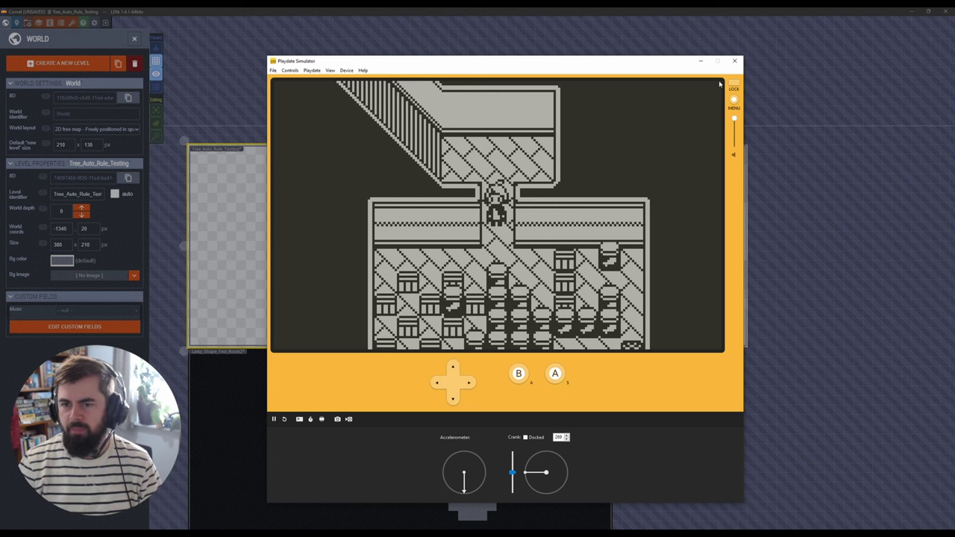
# - Close the Playdate Simulator and review the project settings for PNG export and maximum backup files without changing them
pyautogui.click(735, 60)
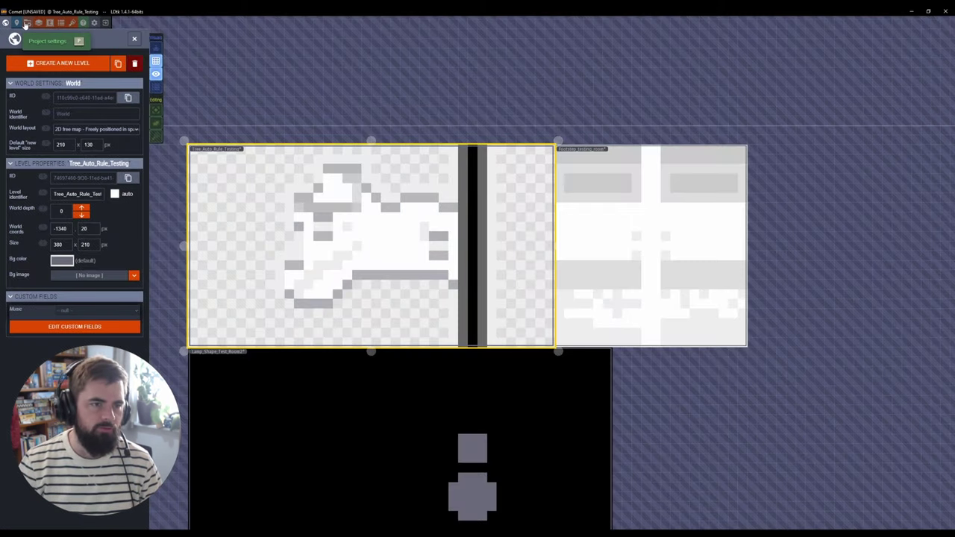
pyautogui.click(26, 23)
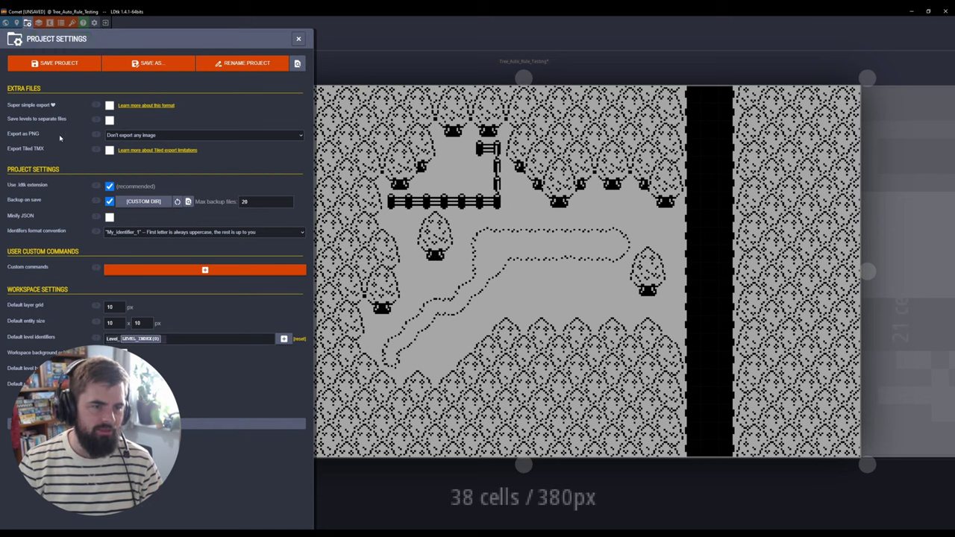
pyautogui.click(135, 137)
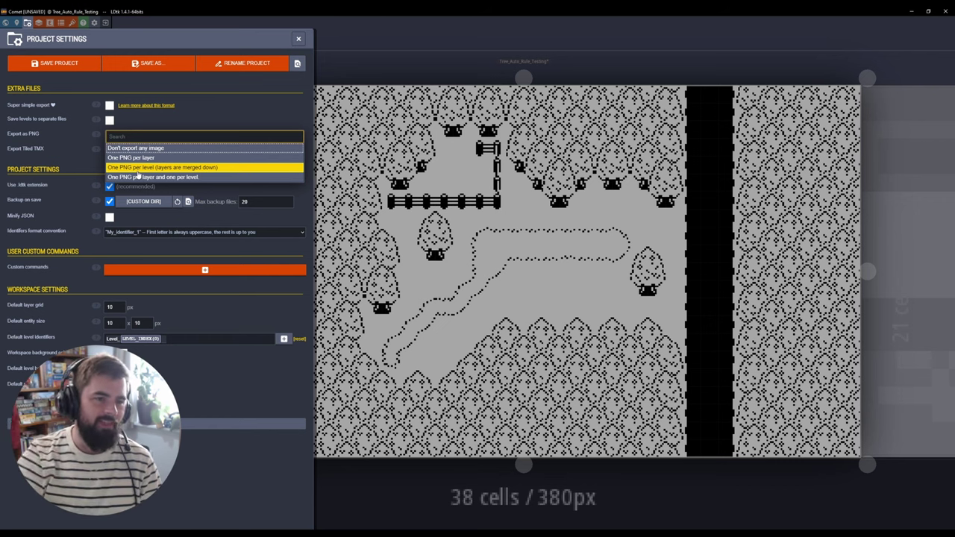
pyautogui.click(51, 135)
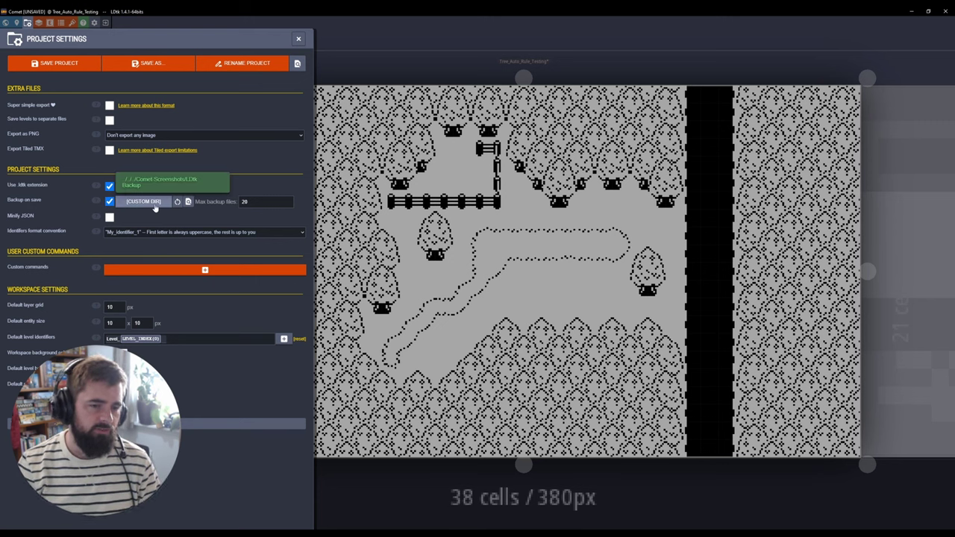
pyautogui.click(253, 202)
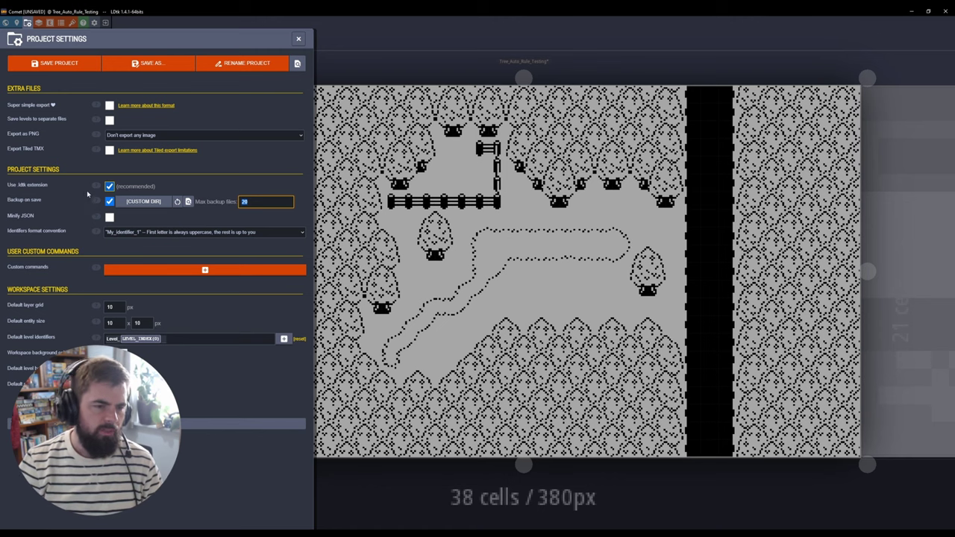
# - Add an empty user custom command to the project and check its run timing choices, keeping Run manually
pyautogui.click(140, 273)
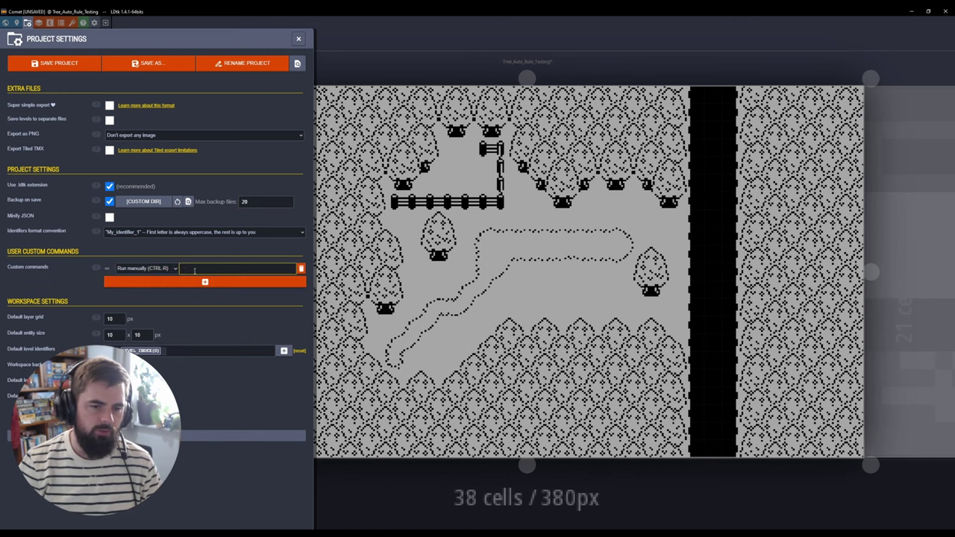
pyautogui.click(166, 270)
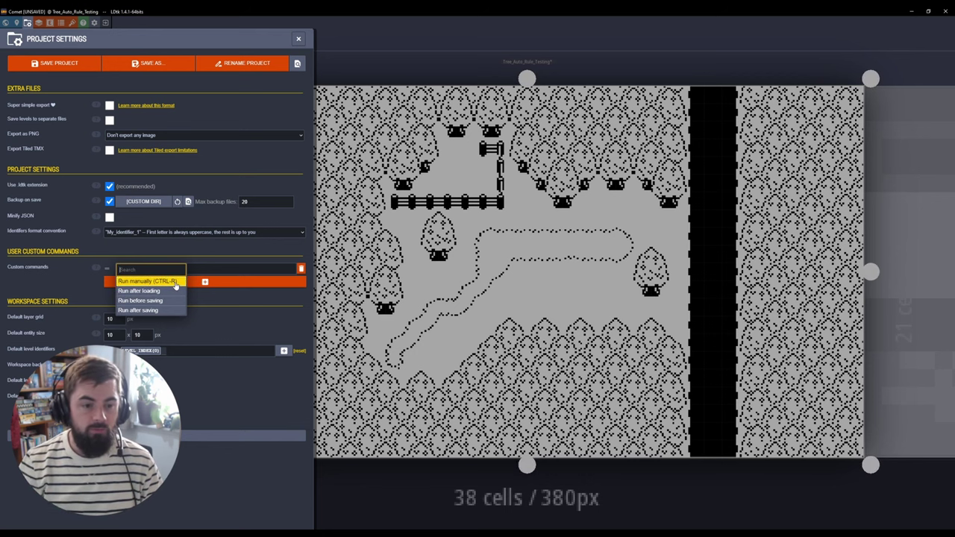
pyautogui.press('Escape')
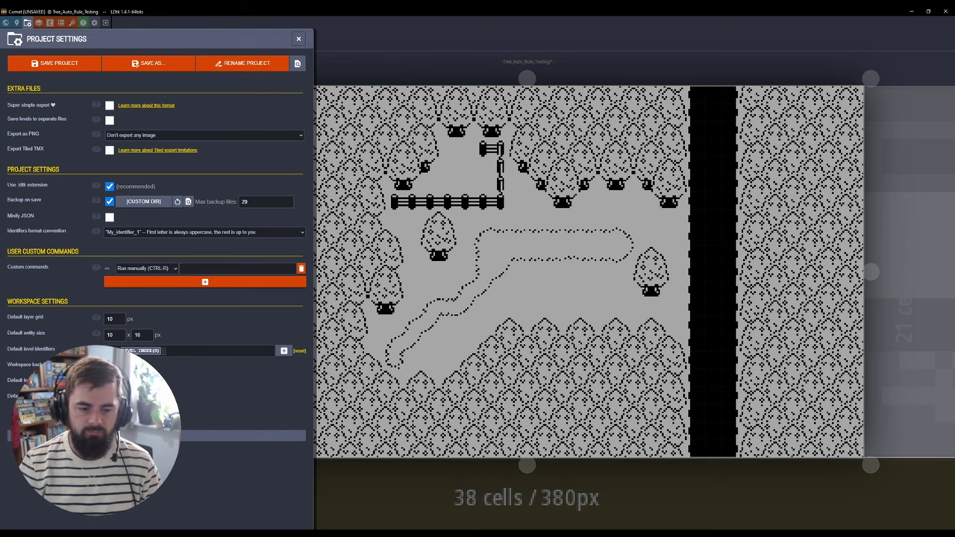
# - Switch to the Playdate Simulator, restart Comet, and start the game from the Debug entry of its title menu
pyautogui.hotkey('alt', 'Tab')
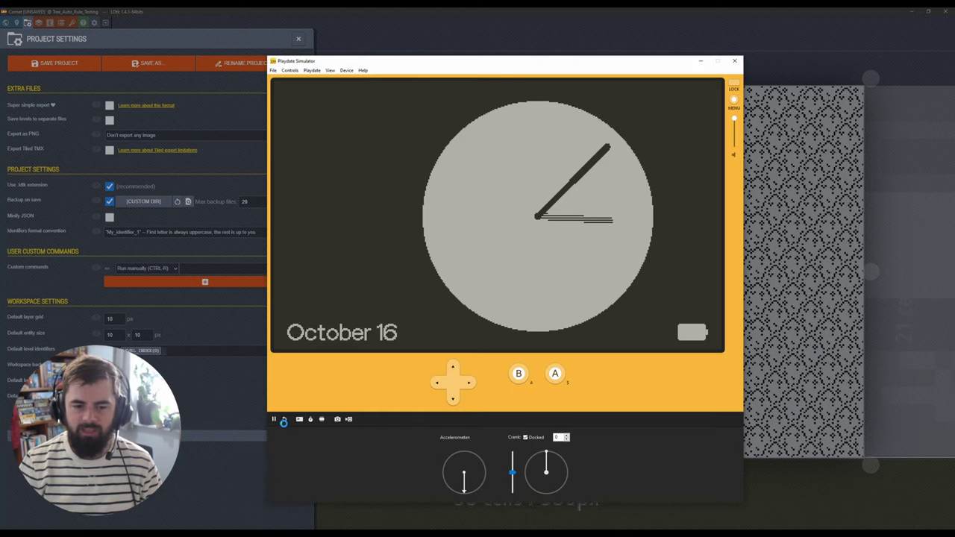
pyautogui.click(284, 421)
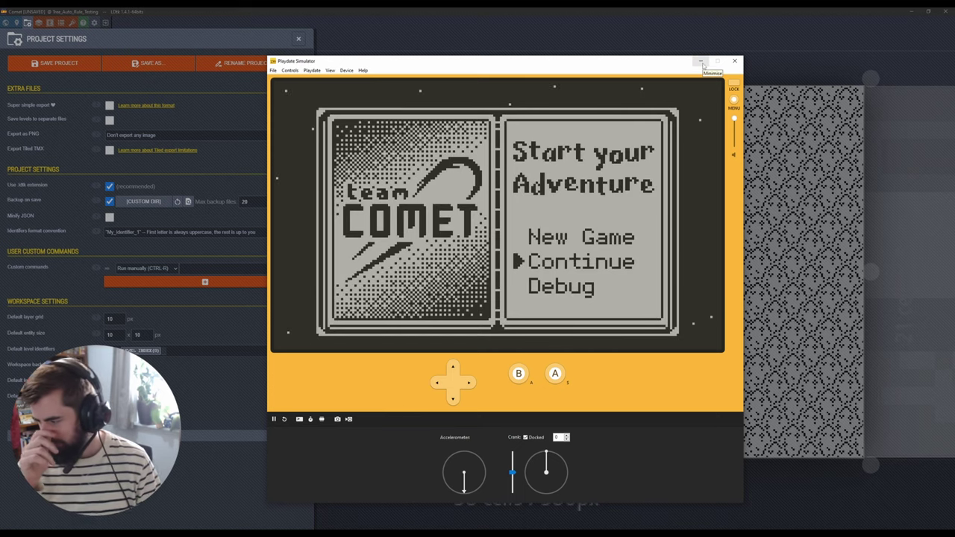
pyautogui.press('Down')
pyautogui.press('Down')
pyautogui.press('Down')
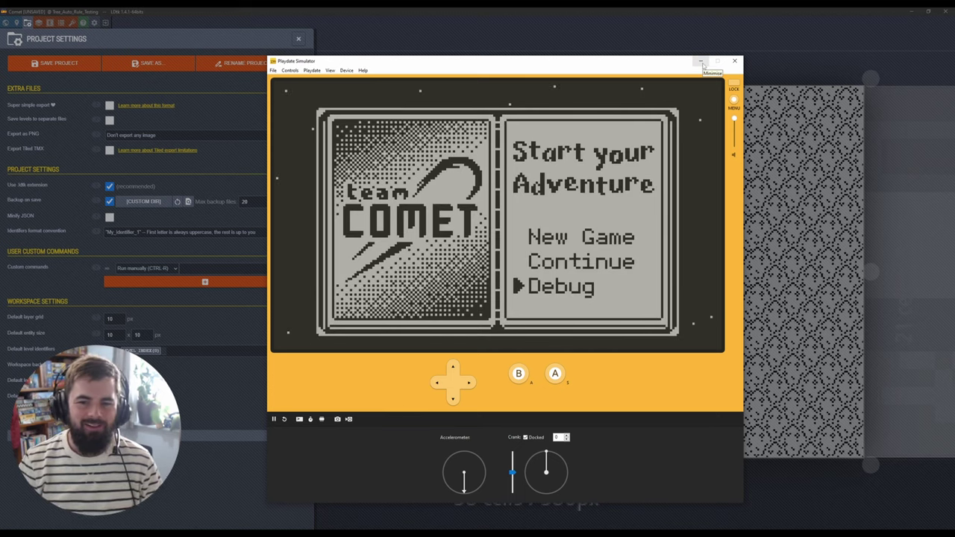
pyautogui.press('s')
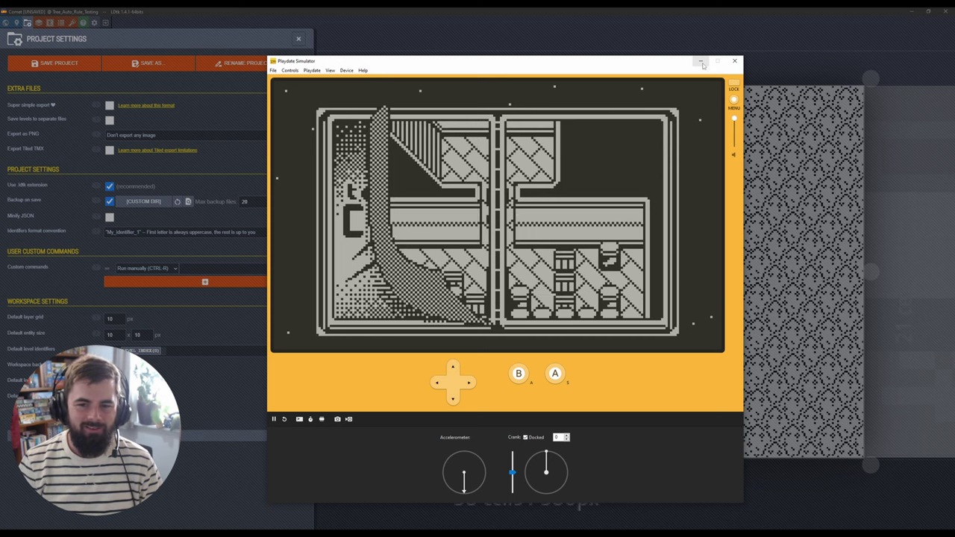
# - Walk Stella along the stairway to the landing and read through the wall sign's dialogue
pyautogui.press('Up')
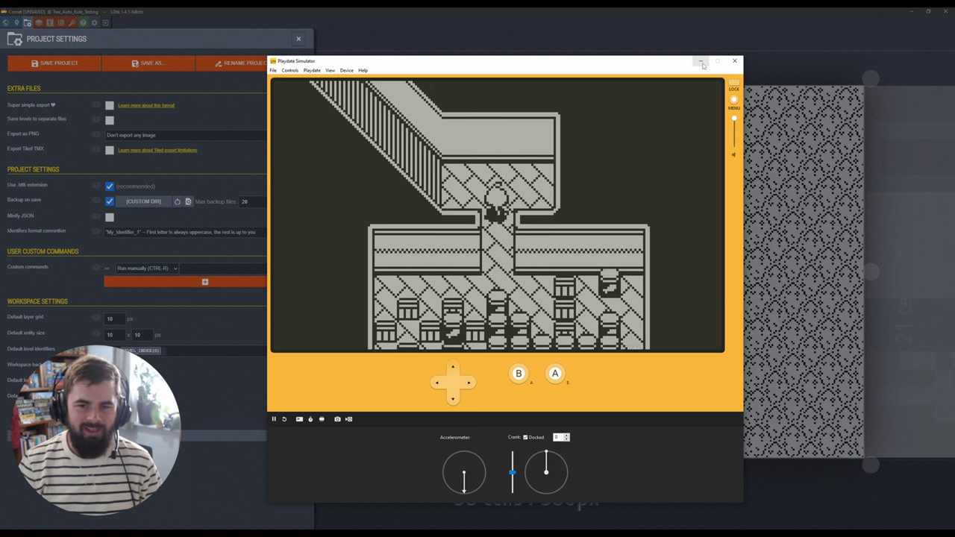
pyautogui.press('Left')
pyautogui.press('Left')
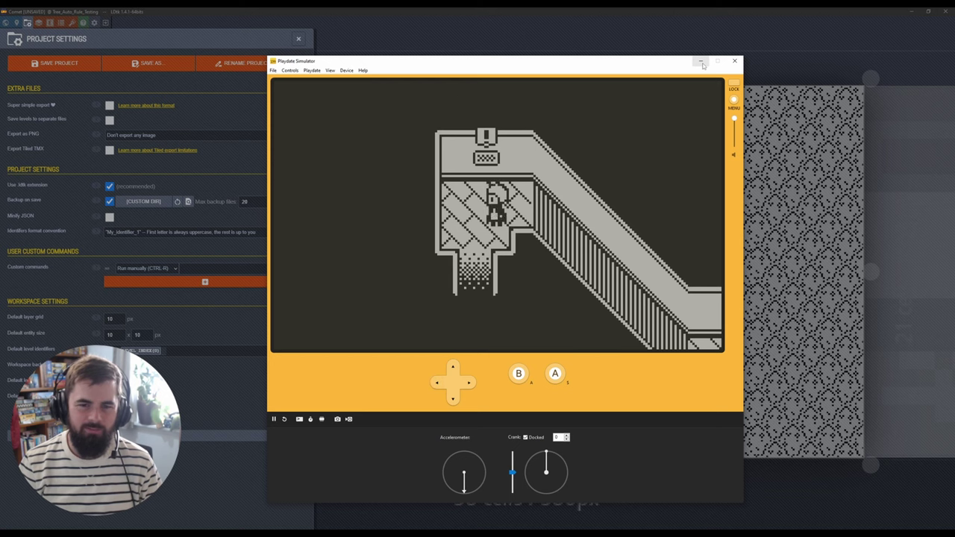
pyautogui.press('Up')
pyautogui.press('s')
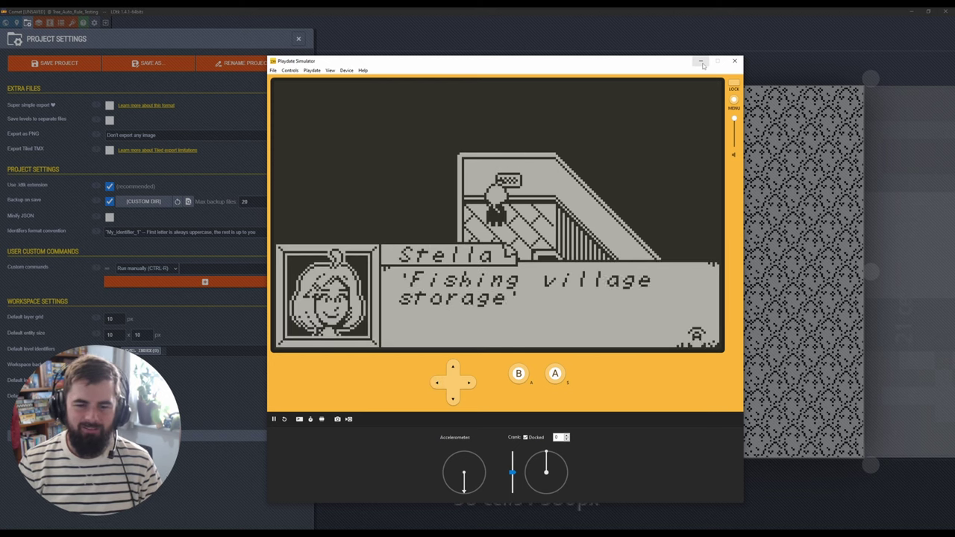
pyautogui.press('s')
pyautogui.press('s')
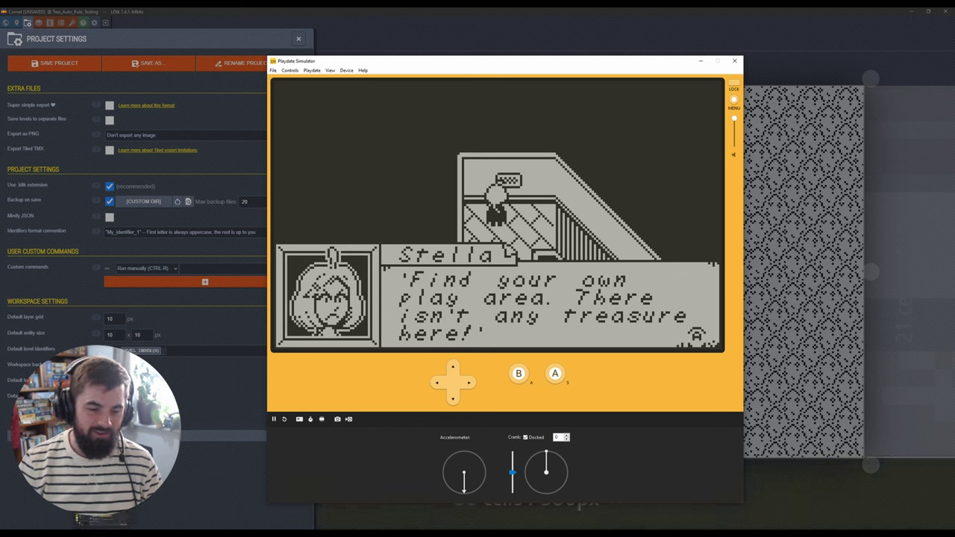
# - Switch to Comet's itch.io page in the browser, look through its gameplay, soundtrack and character sections, and return to the beginning
pyautogui.click(221, 501)
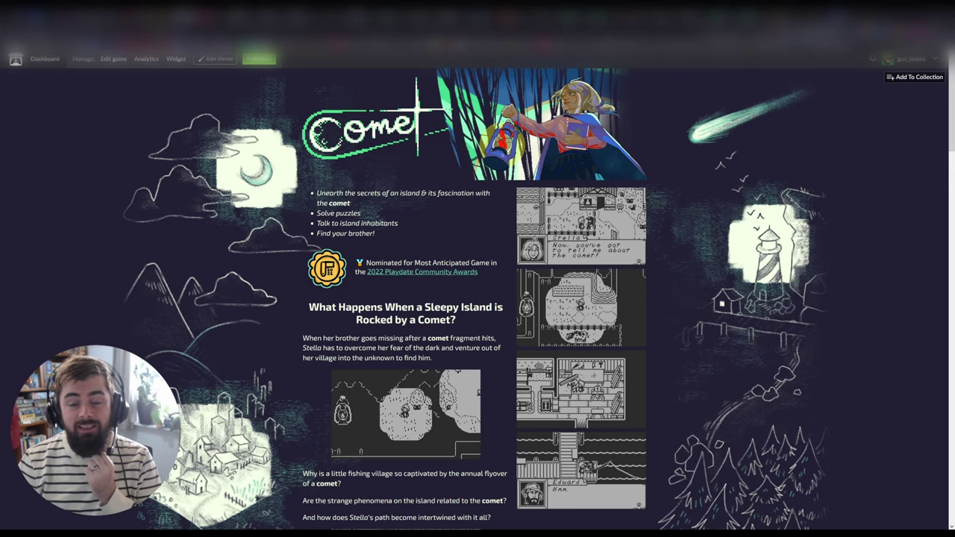
pyautogui.scroll(-15, 222, 458)
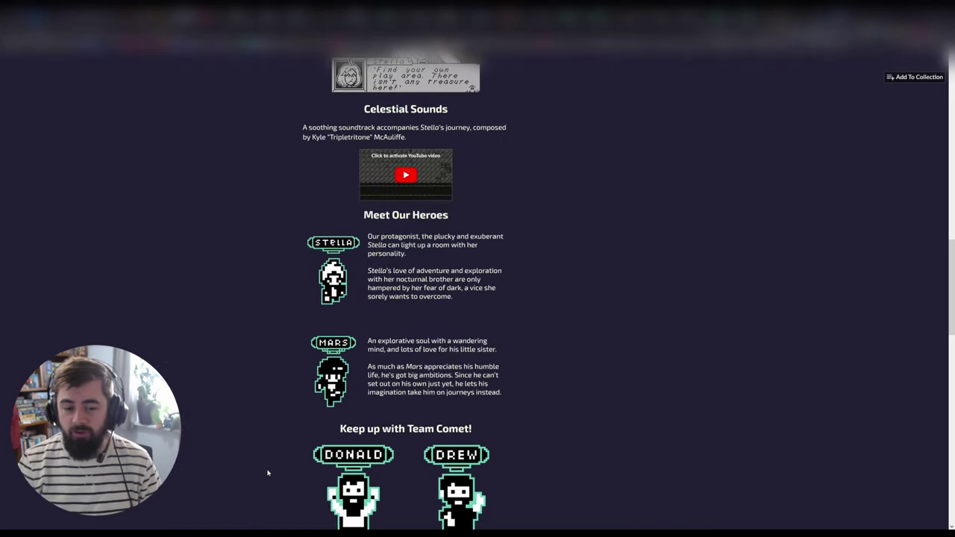
pyautogui.scroll(2, 536, 322)
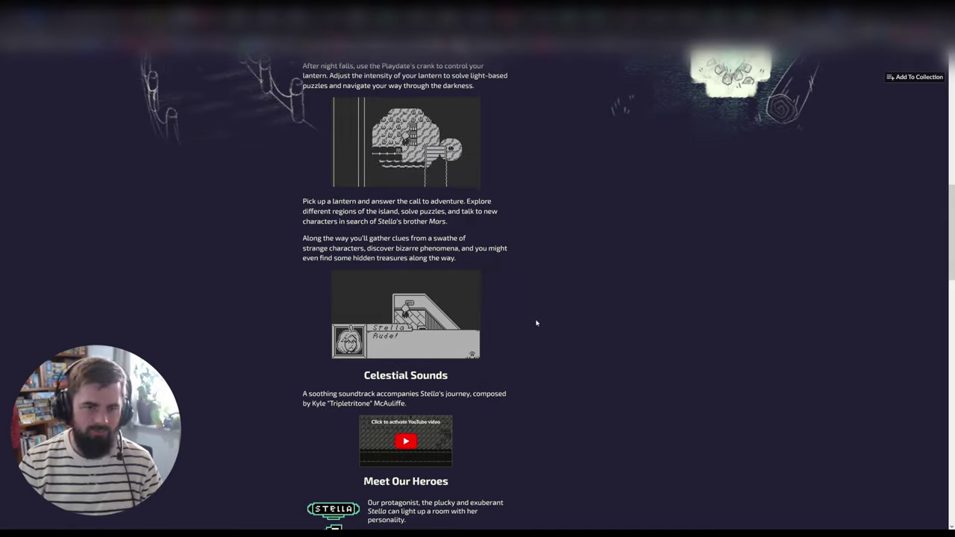
pyautogui.scroll(4, 515, 366)
pyautogui.scroll(5, 517, 369)
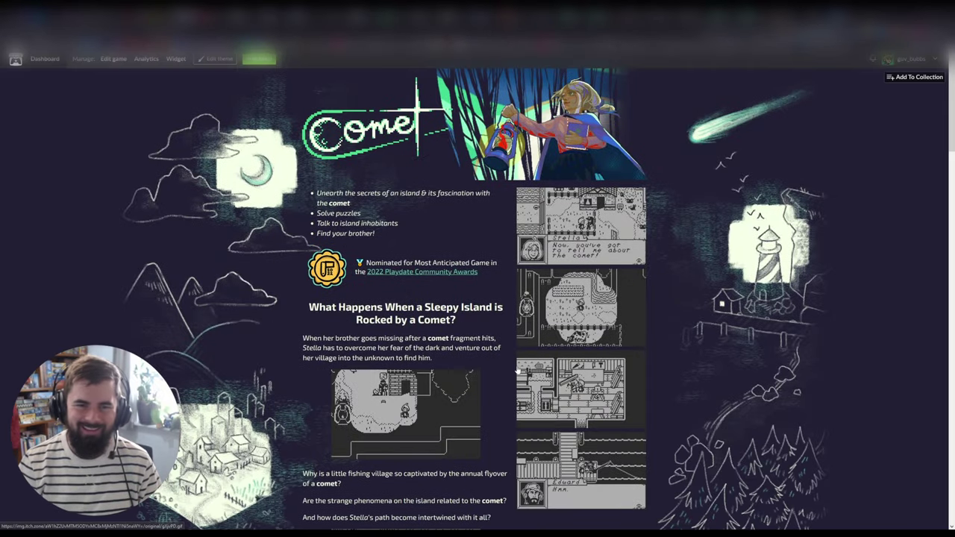